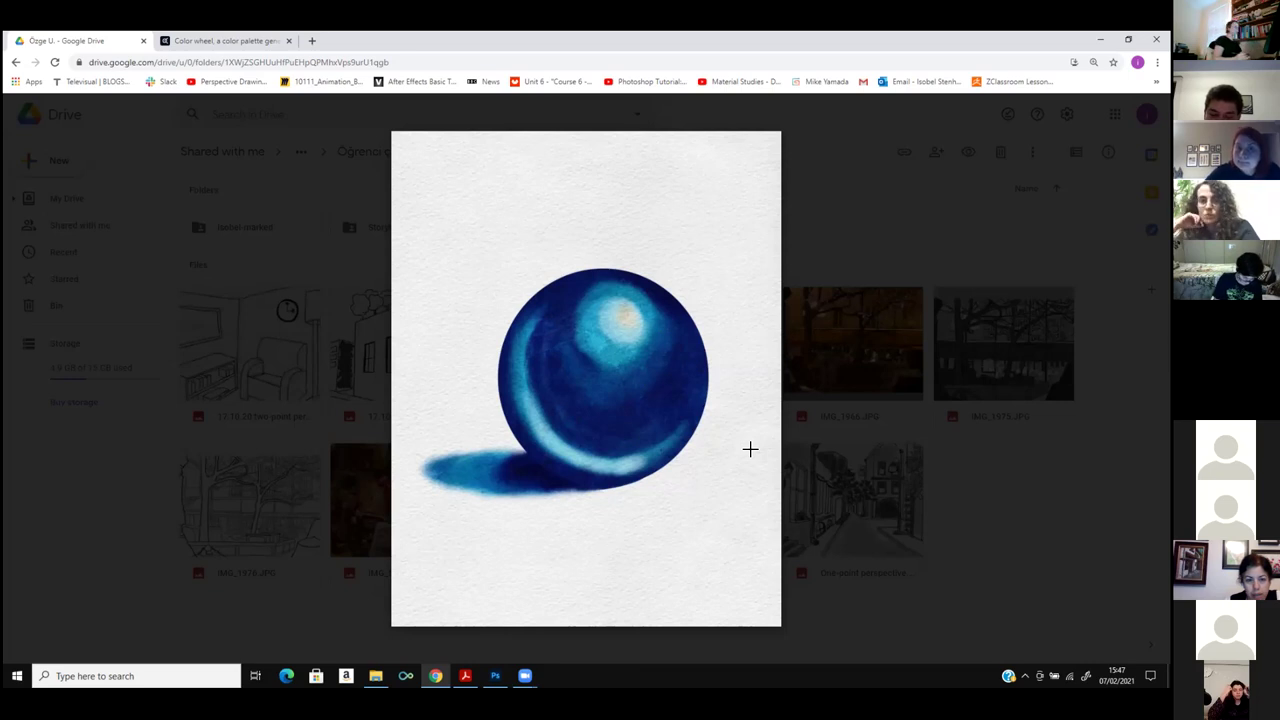
Close the sphere reference image, switch to Photoshop, and add a new layer above Layer 7.
left_click(24, 116)
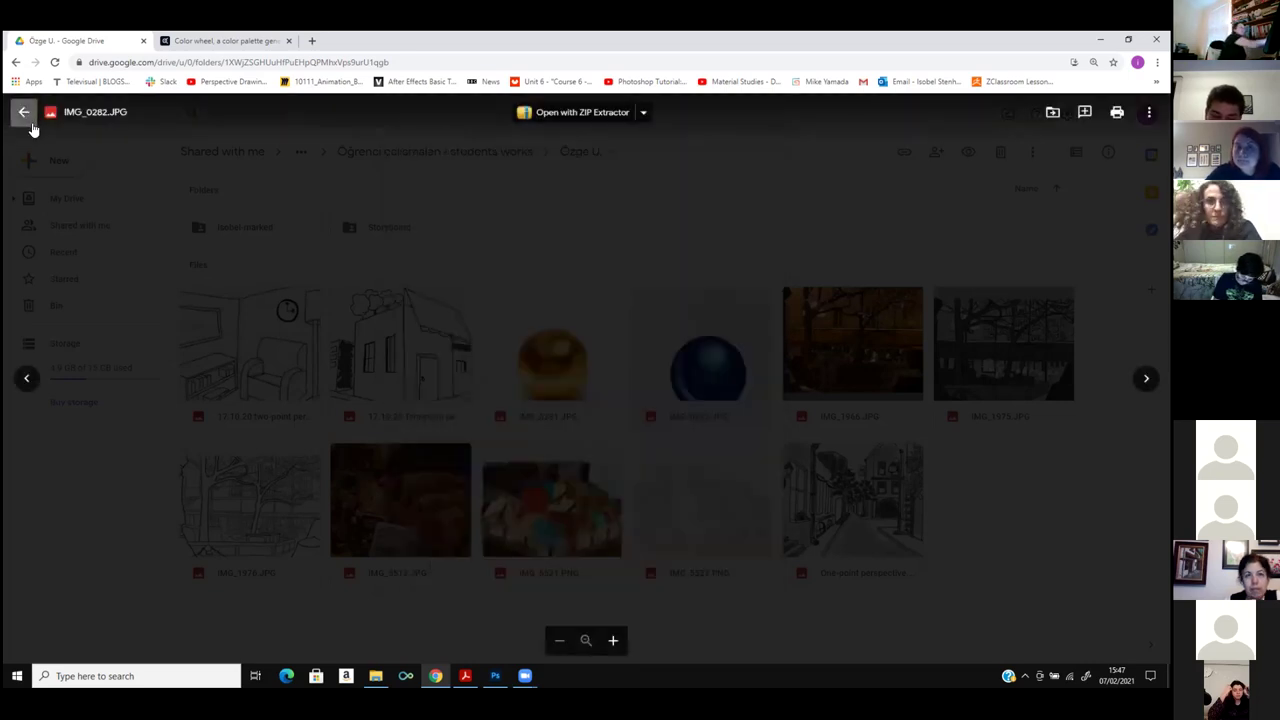
left_click(495, 676)
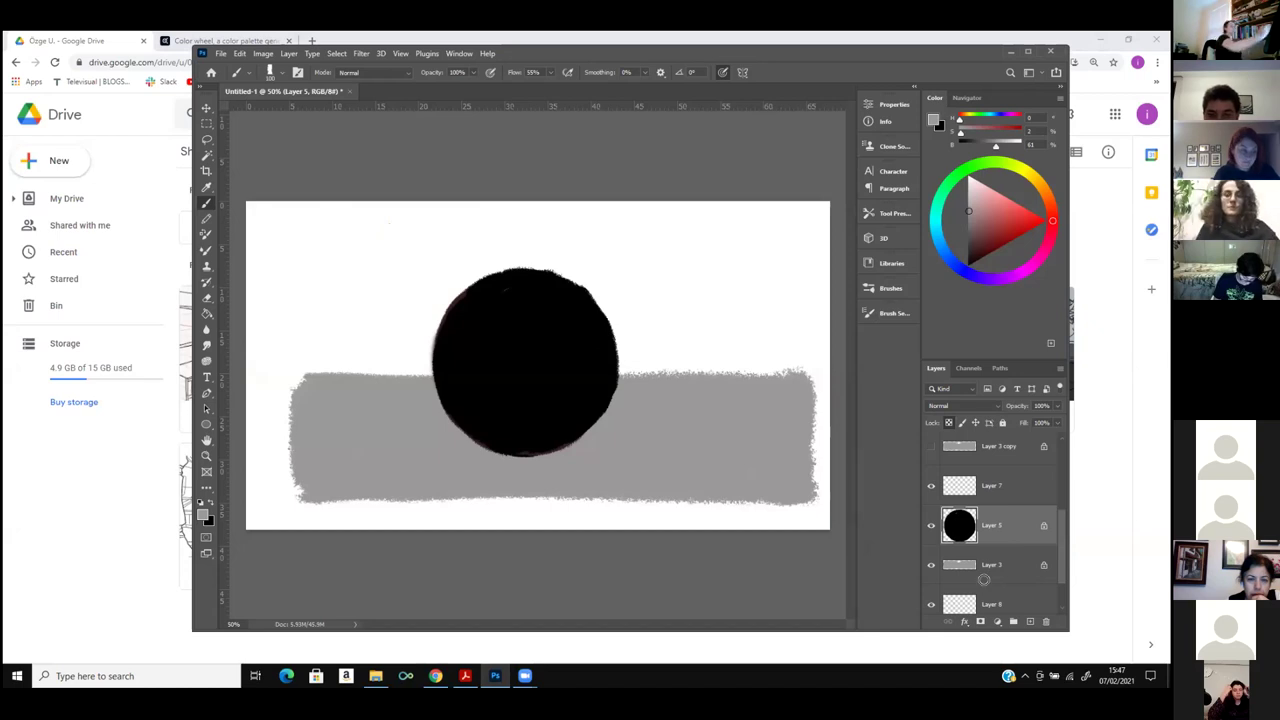
left_click(1000, 485)
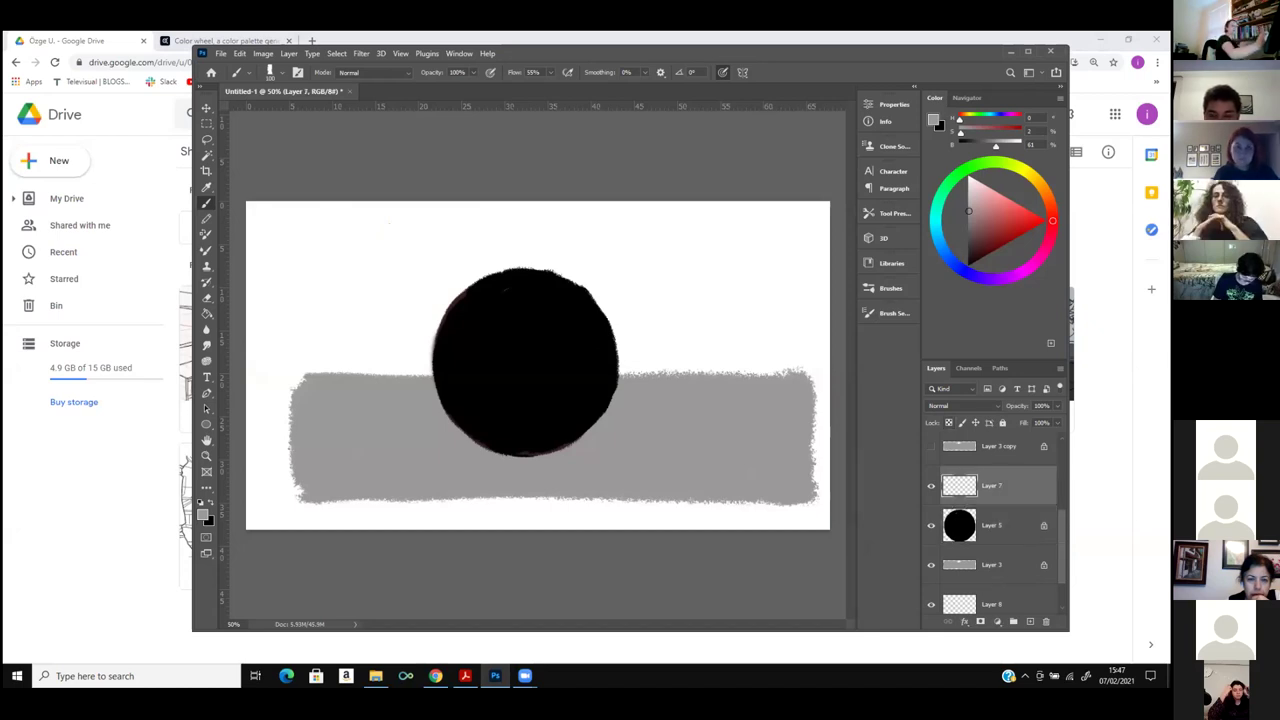
left_click(1030, 621)
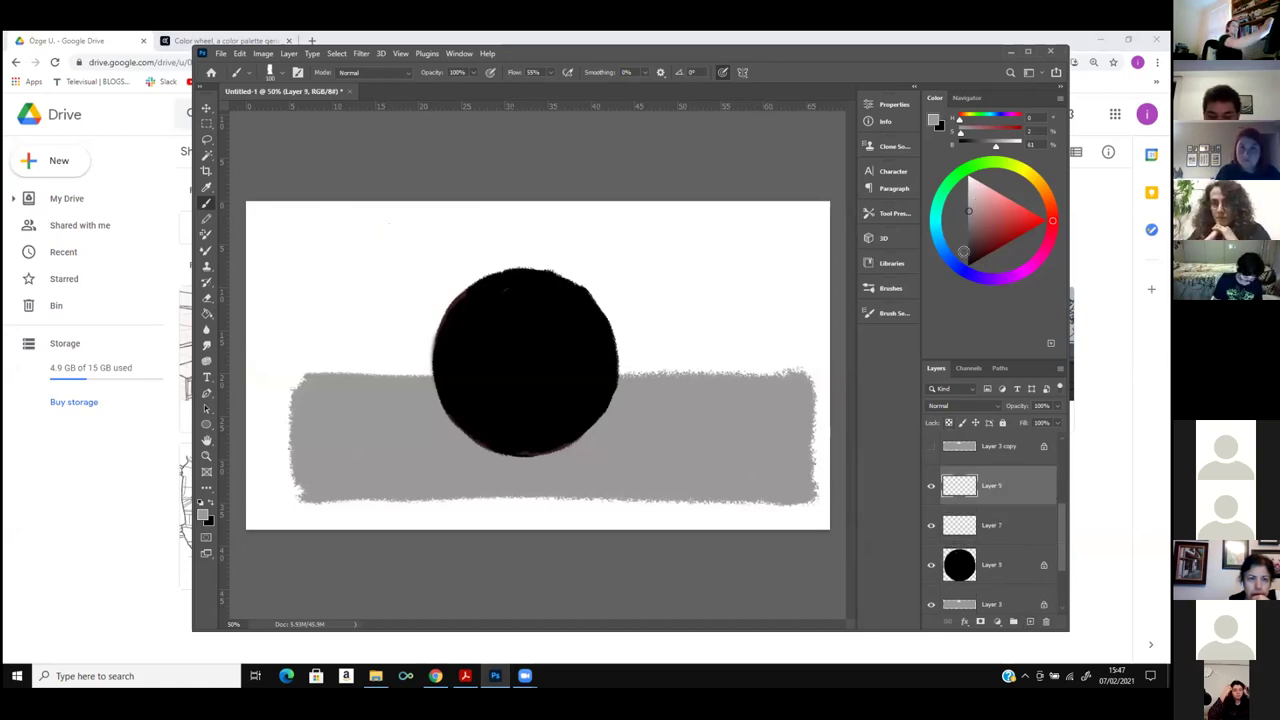
Draw thin diagonal light-direction lines on the new layer, grazing the ball's upper-left and lower-right edges.
left_click(936, 228)
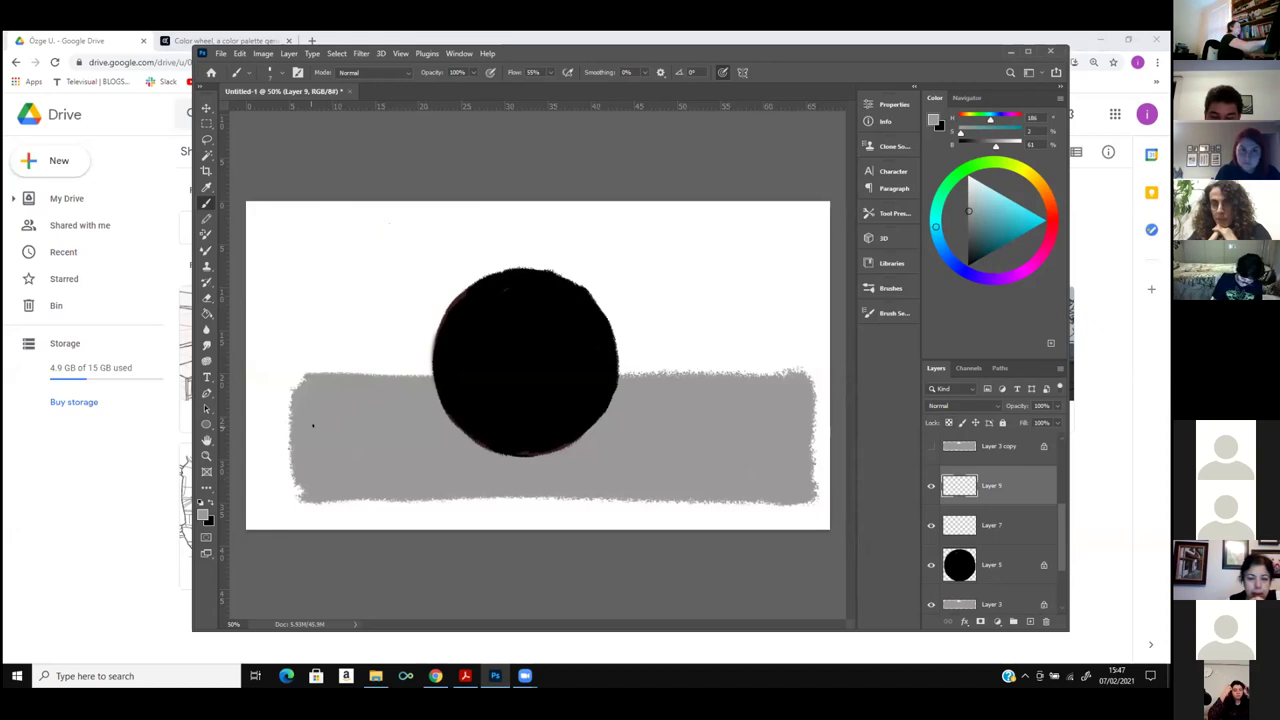
left_click_drag(500, 259, 573, 204)
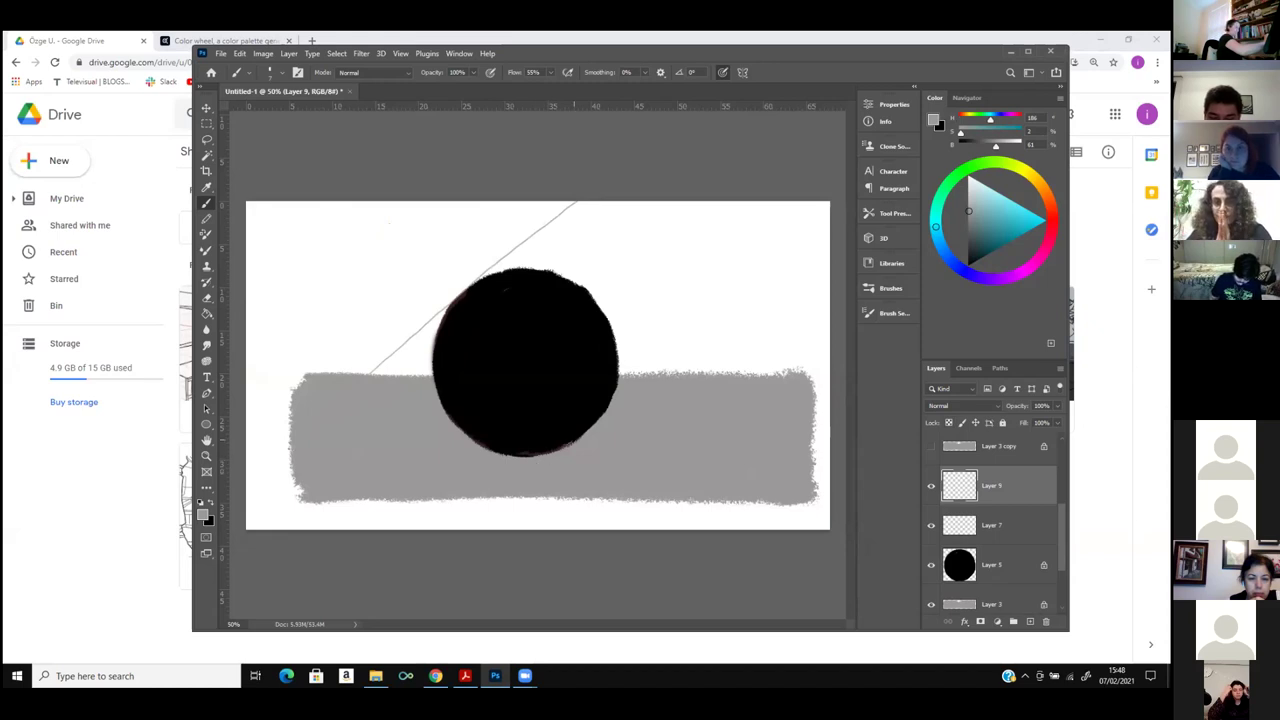
left_click(967, 248)
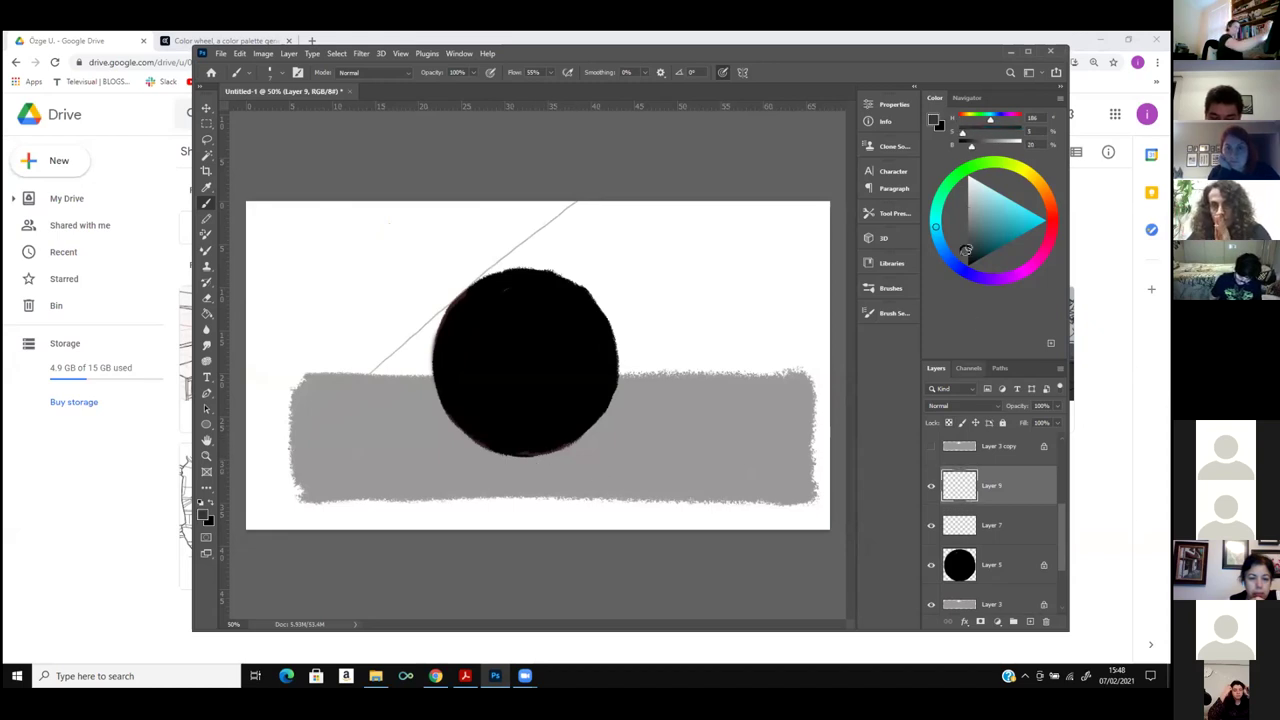
left_click_drag(521, 468, 546, 456)
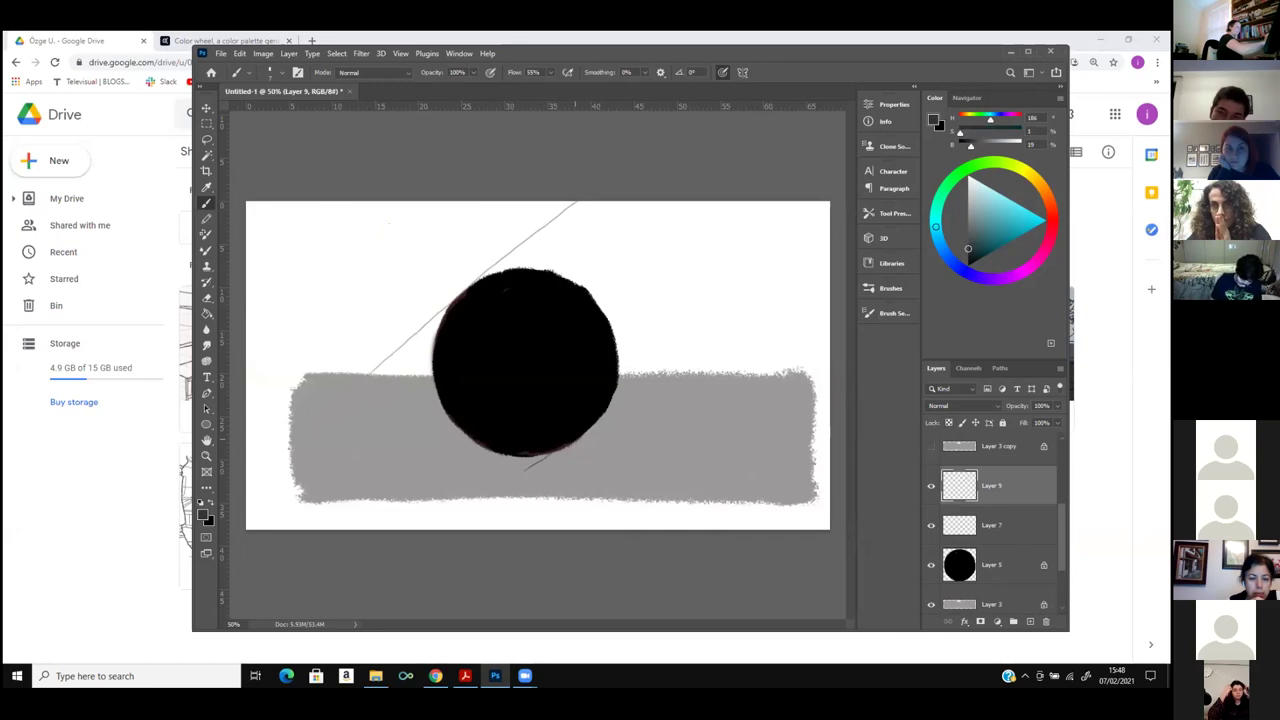
left_click_drag(635, 382, 799, 228)
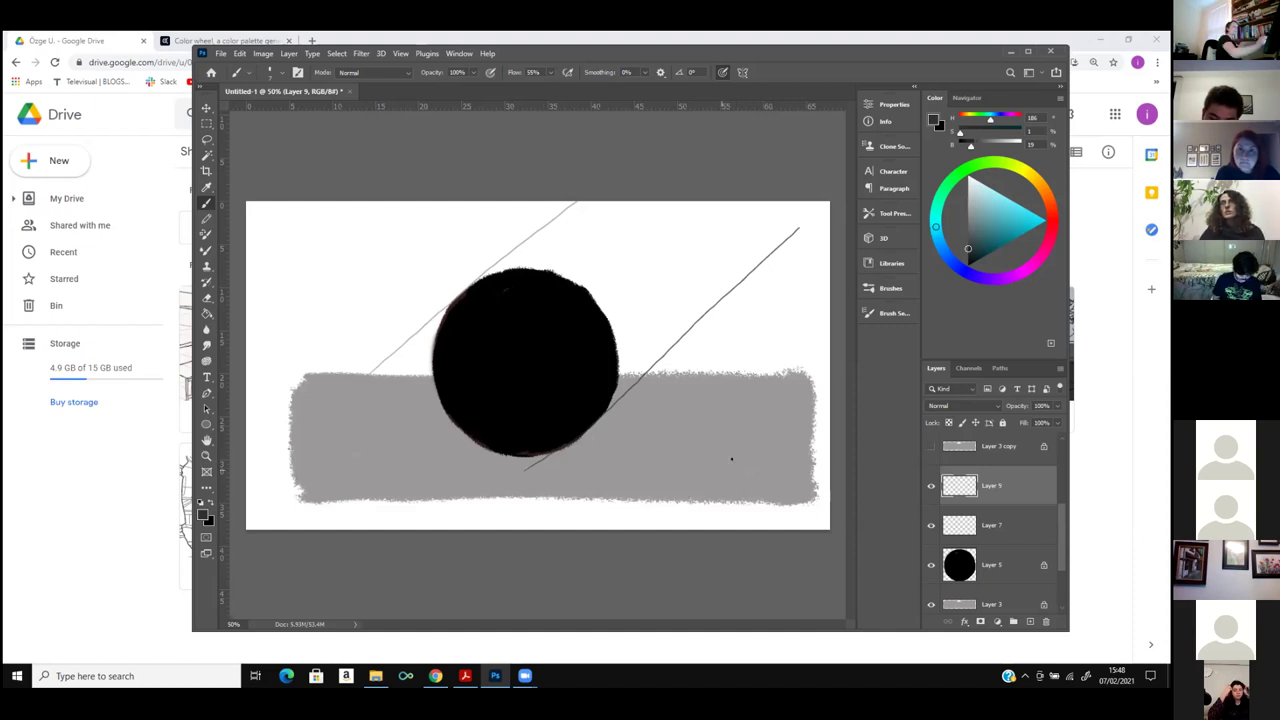
left_click(967, 221)
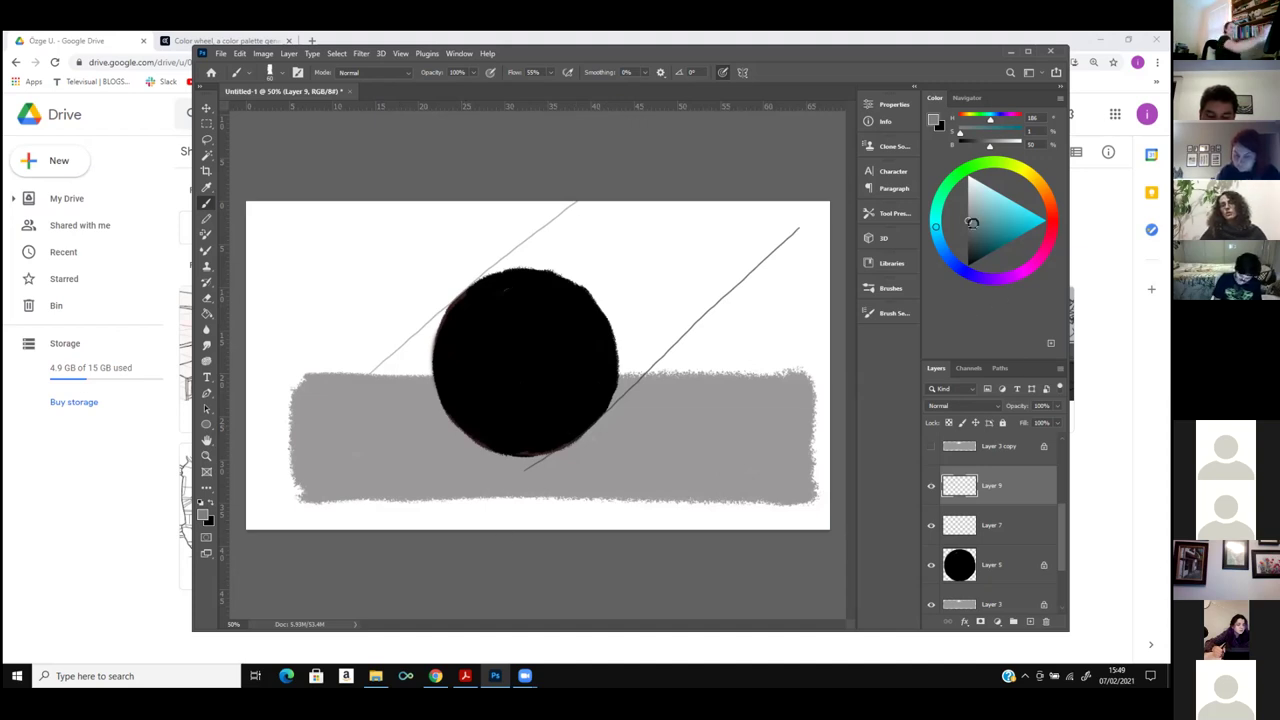
left_click_drag(970, 235, 968, 199)
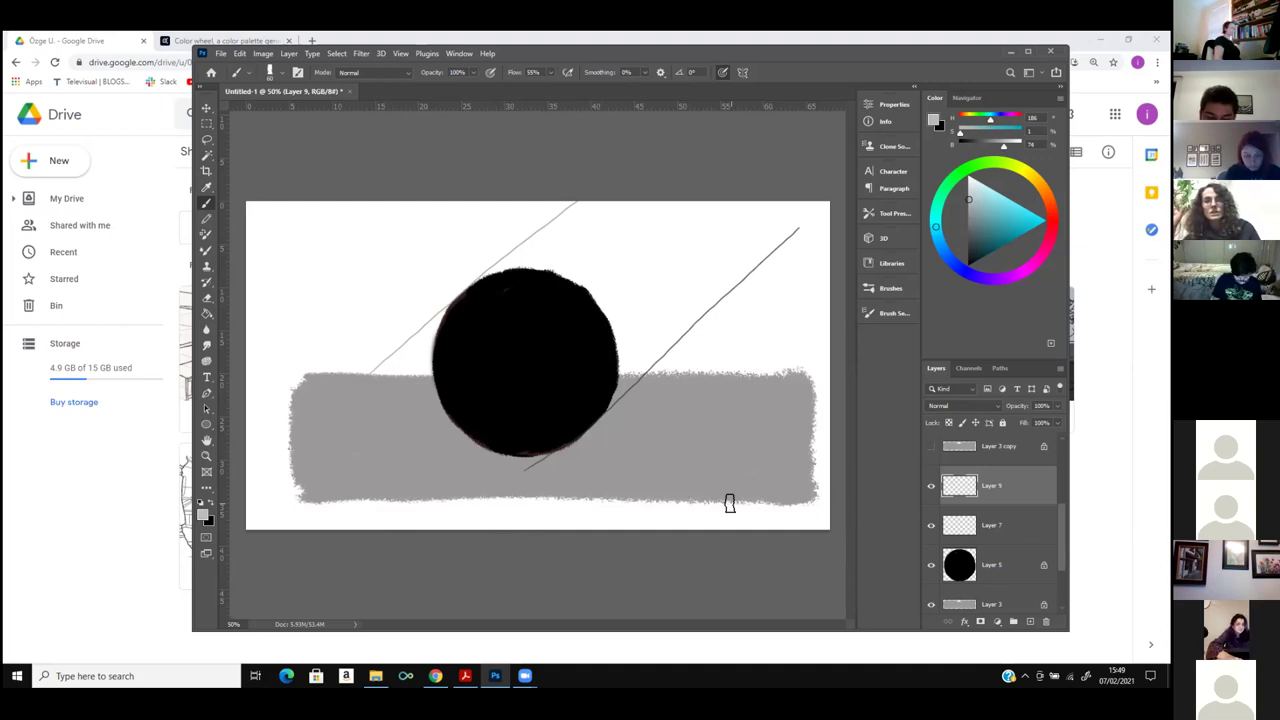
left_click(742, 440, "alt")
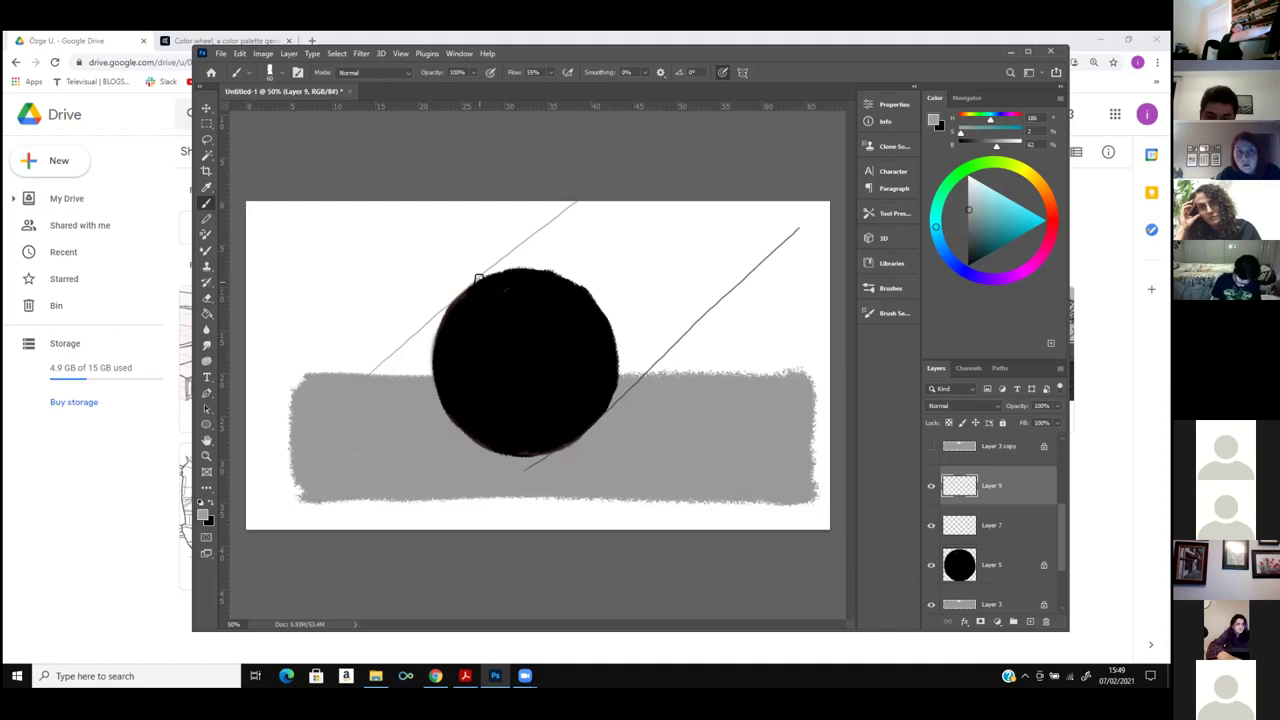
Paint the ball's upper-right half dark grey on Layer 5, with a curved edge against the black shadow side.
left_click(970, 237)
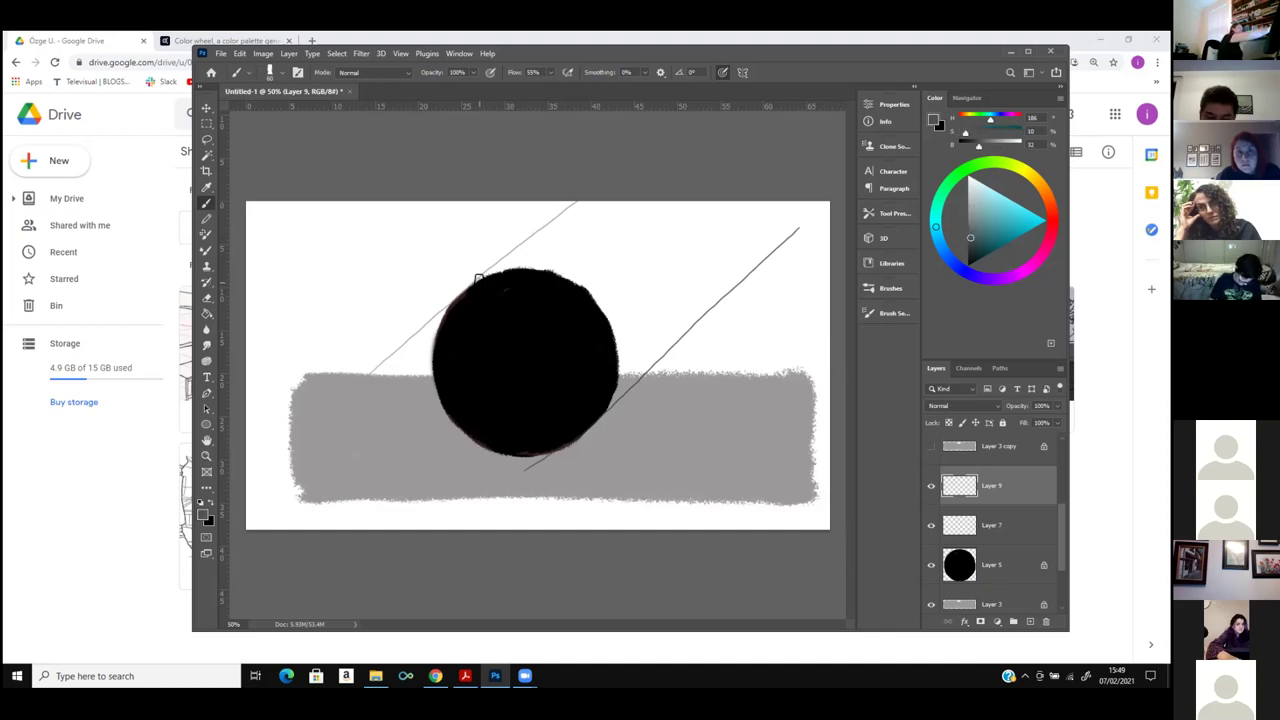
left_click_drag(480, 280, 545, 362)
key("ctrl+z")
left_click(1000, 563)
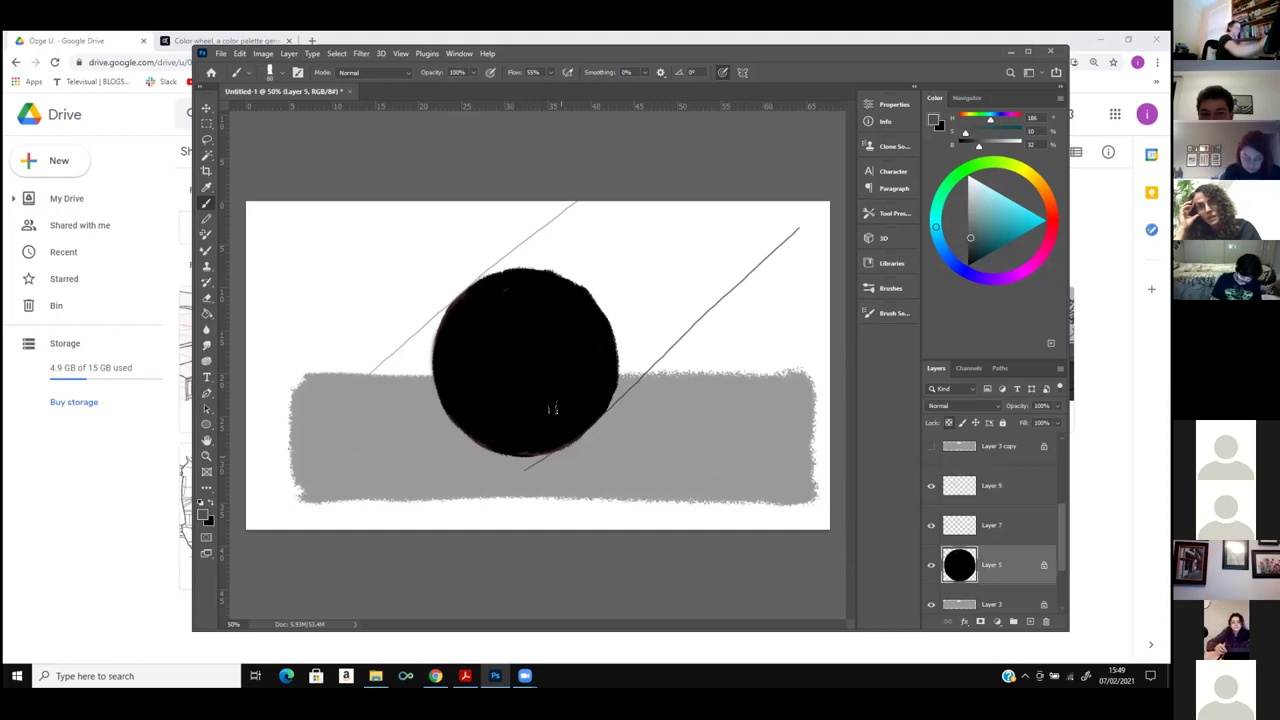
mouse_move(483, 278)
left_mouse_down()
mouse_move(539, 360)
mouse_move(612, 406)
left_mouse_up()
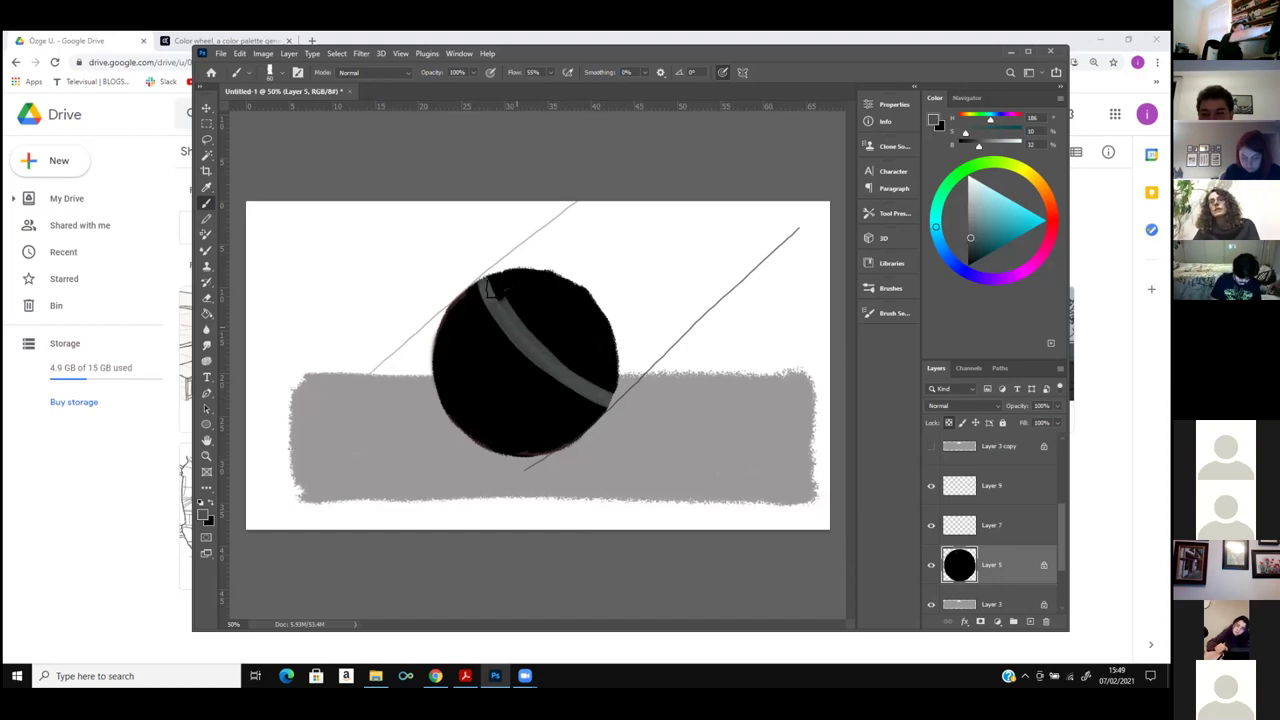
mouse_move(509, 322)
left_mouse_down()
mouse_move(552, 351)
mouse_move(553, 277)
mouse_move(511, 331)
mouse_move(585, 384)
mouse_move(518, 305)
mouse_move(522, 271)
mouse_move(550, 299)
mouse_move(580, 282)
mouse_move(612, 385)
left_mouse_up()
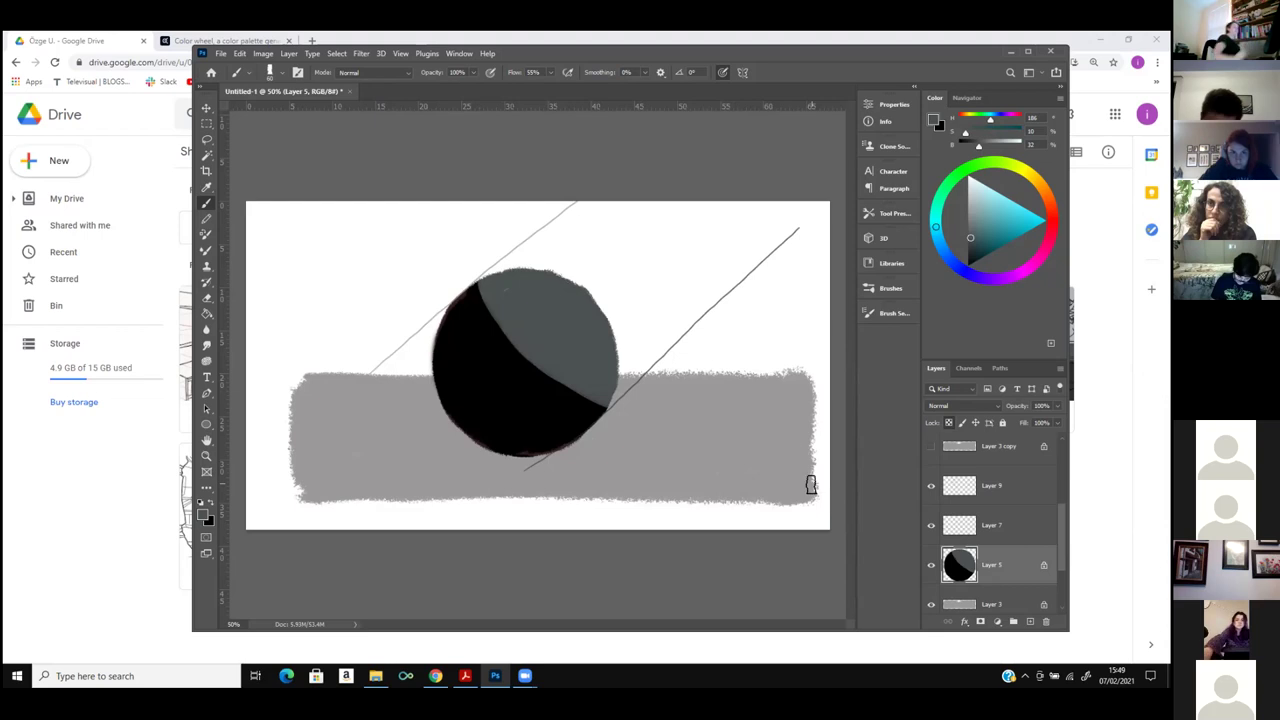
Paint a light grey area with 69% brightness on the ball's upper-right edge, redoing its curved boundary slightly smaller.
left_click(969, 207)
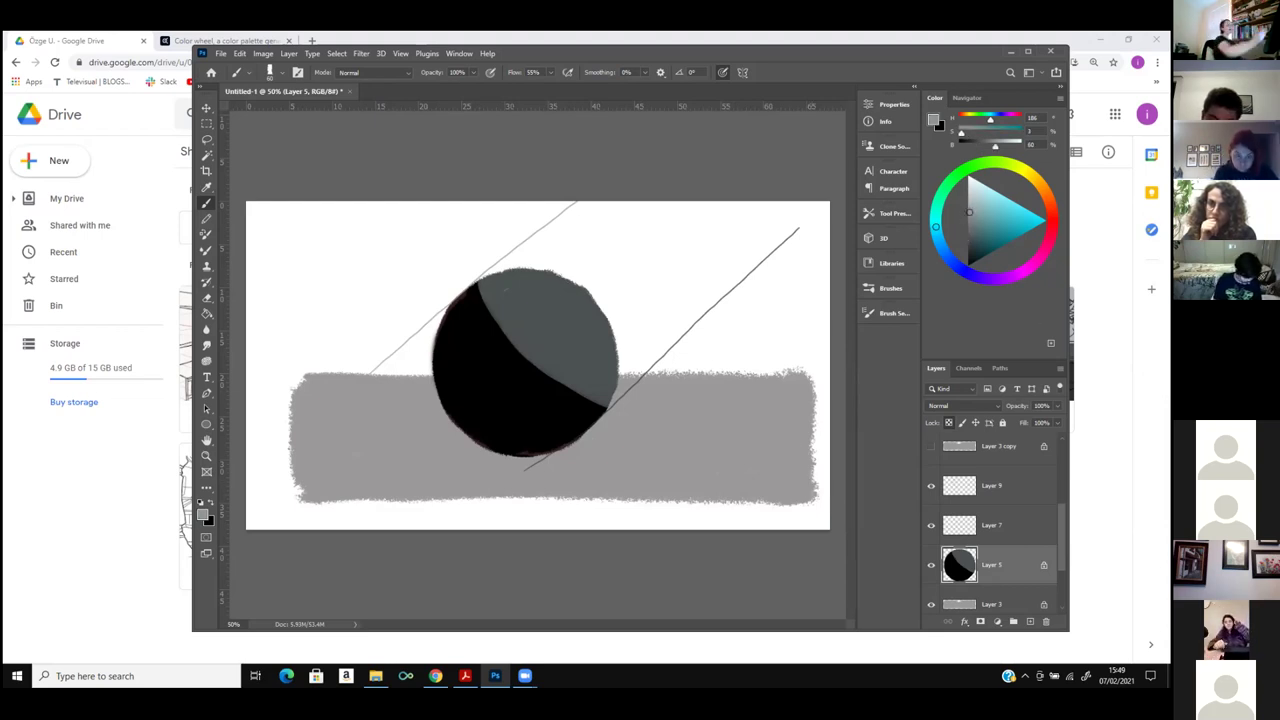
left_click(968, 204)
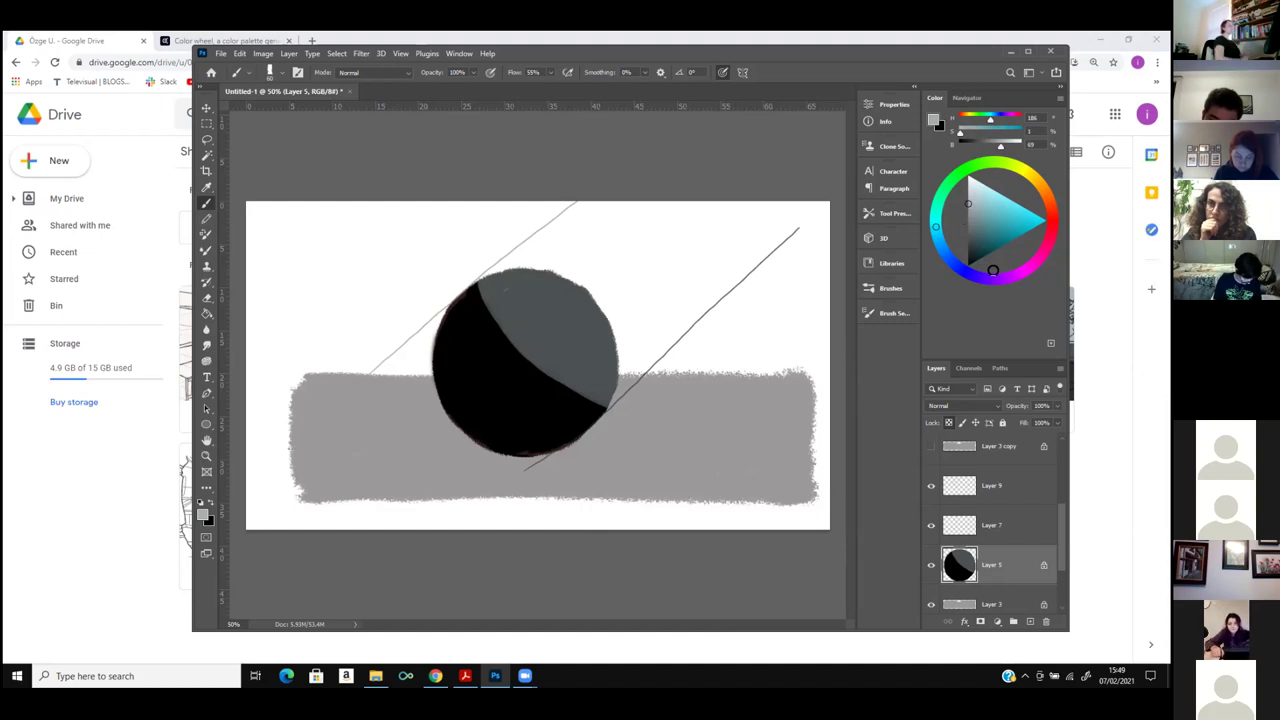
mouse_move(520, 264)
left_mouse_down()
mouse_move(560, 328)
mouse_move(600, 354)
left_mouse_up()
mouse_move(548, 270)
left_mouse_down()
mouse_move(621, 351)
mouse_move(529, 263)
mouse_move(569, 334)
mouse_move(554, 289)
mouse_move(605, 332)
left_mouse_up()
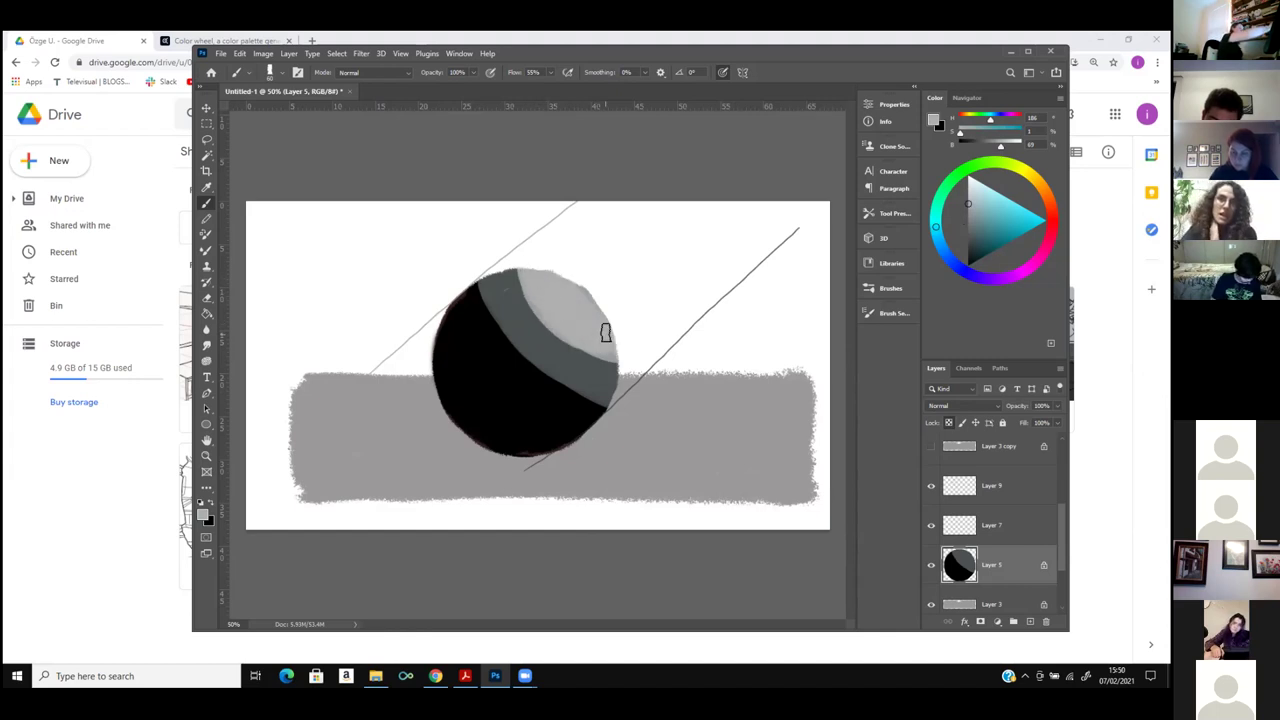
key("ctrl+z")
mouse_move(528, 262)
left_mouse_down()
mouse_move(586, 333)
mouse_move(565, 316)
mouse_move(620, 353)
mouse_move(564, 288)
left_mouse_up()
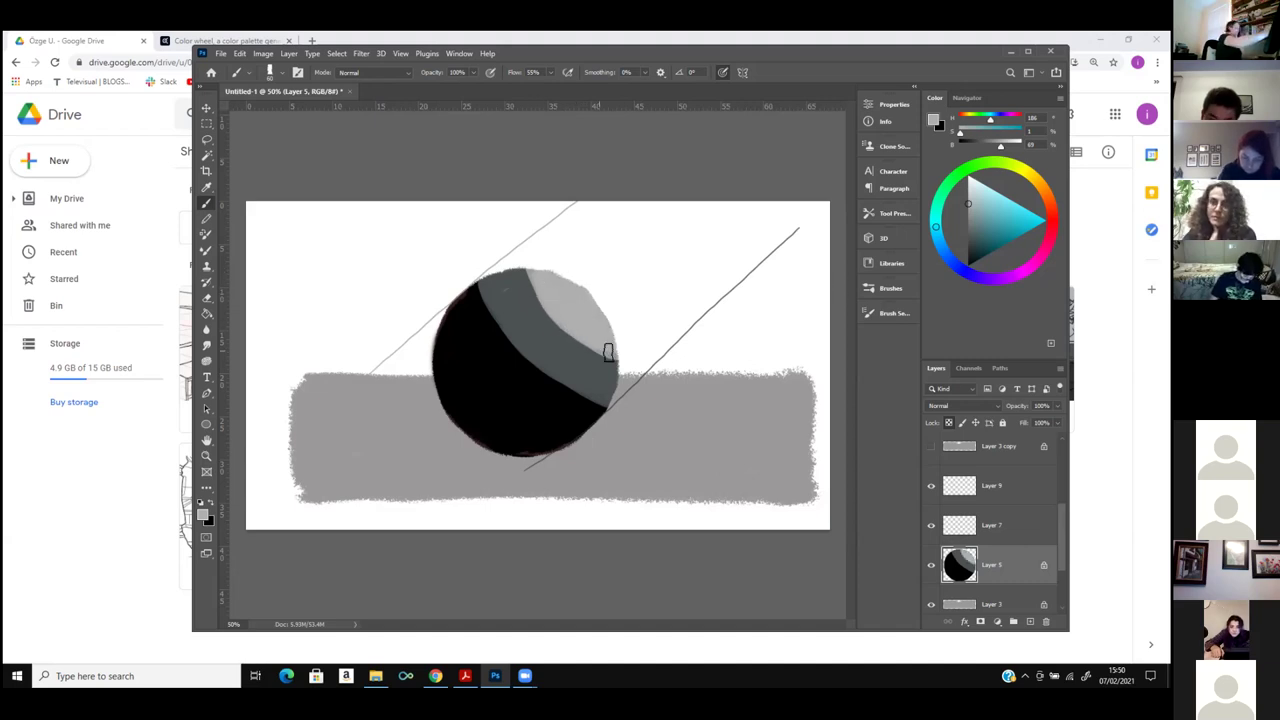
Sample the dark grey of the ball's middle band and repaint the band's edge along the black shadow.
key("i")
left_click(531, 307)
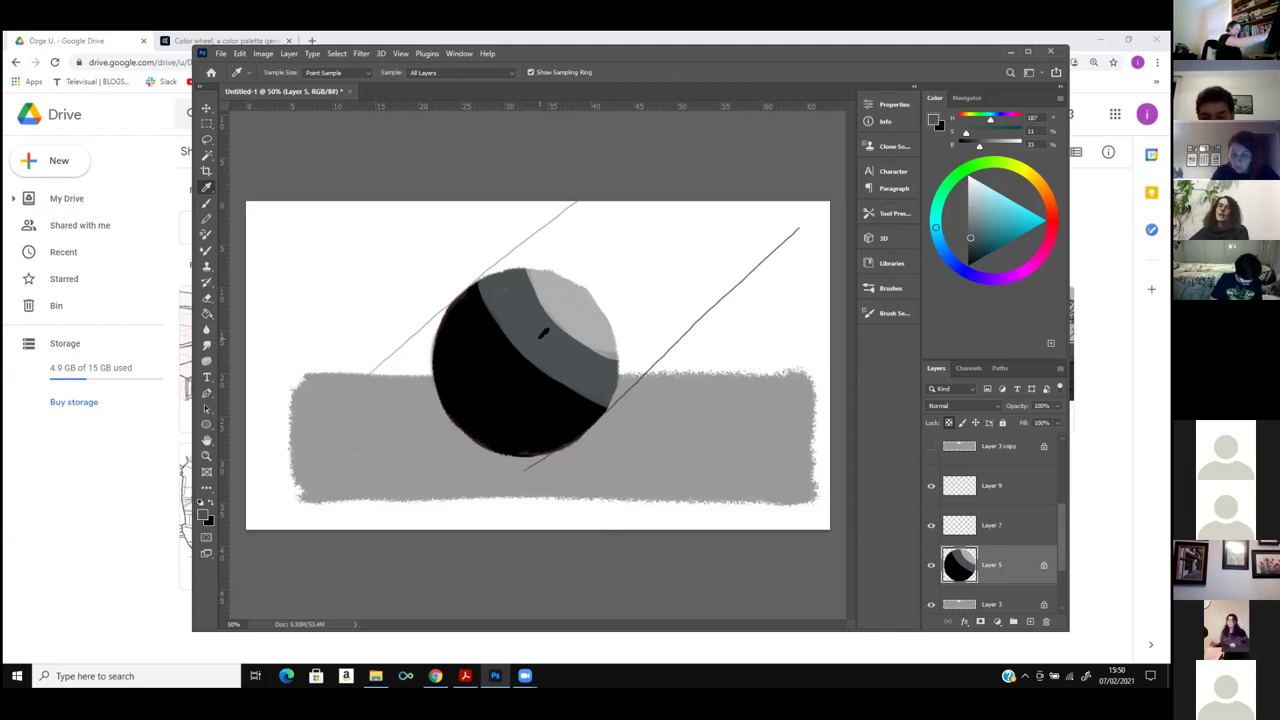
key("b")
mouse_move(486, 290)
left_mouse_down()
mouse_move(503, 337)
mouse_move(491, 306)
mouse_move(531, 363)
mouse_move(505, 325)
mouse_move(549, 378)
mouse_move(600, 400)
left_mouse_up()
Paint a round white highlight on the ball where the light grey meets the middle band.
left_click(970, 178)
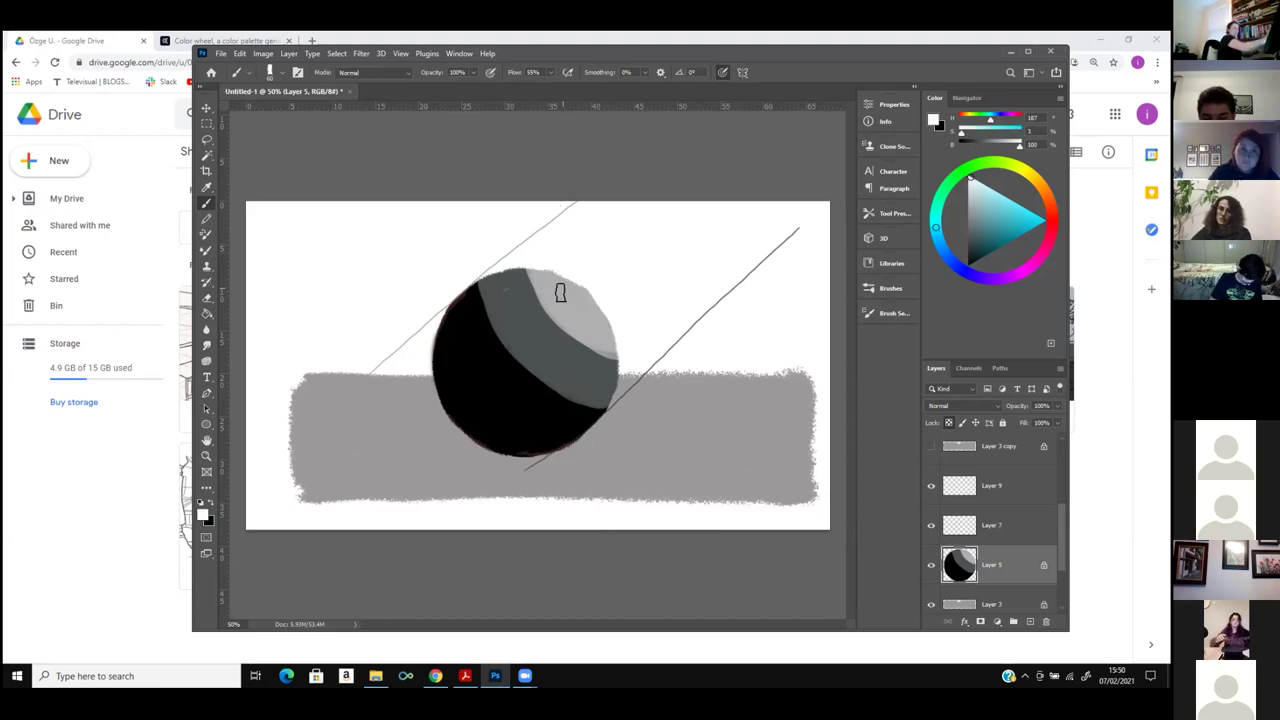
mouse_move(534, 294)
left_mouse_down()
mouse_move(546, 291)
mouse_move(543, 311)
left_mouse_up()
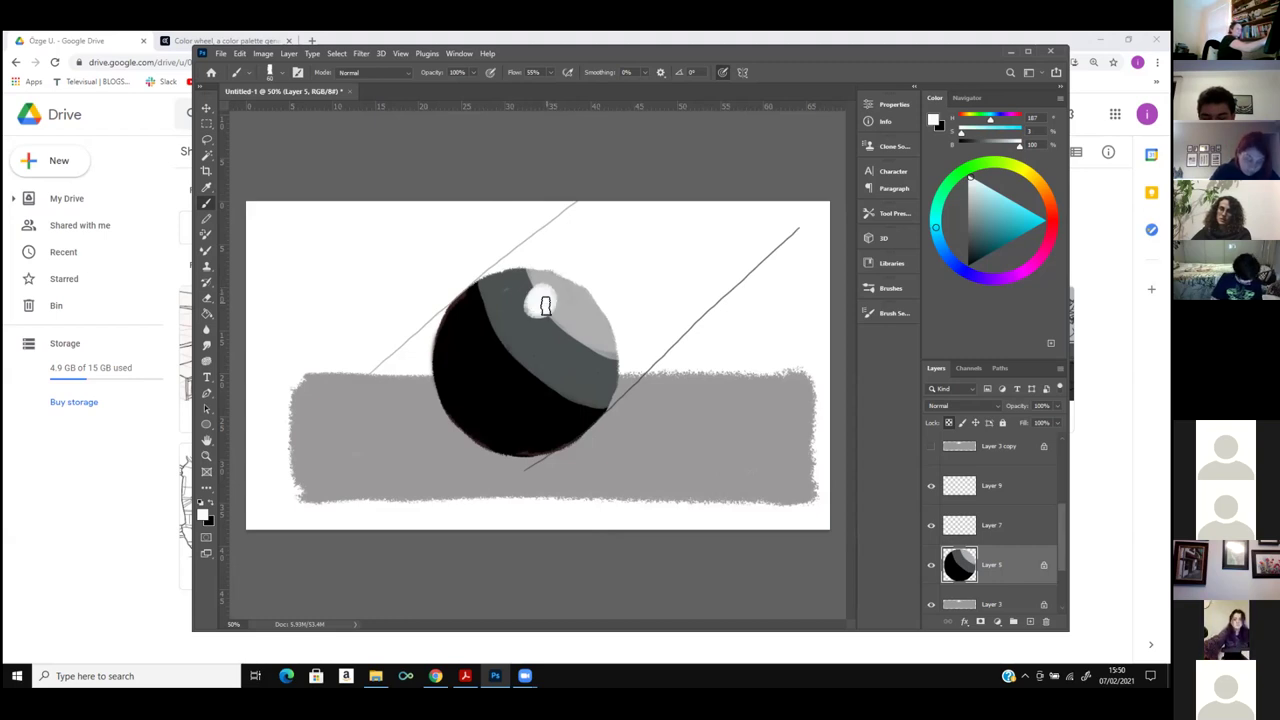
left_click_drag(543, 294, 543, 314)
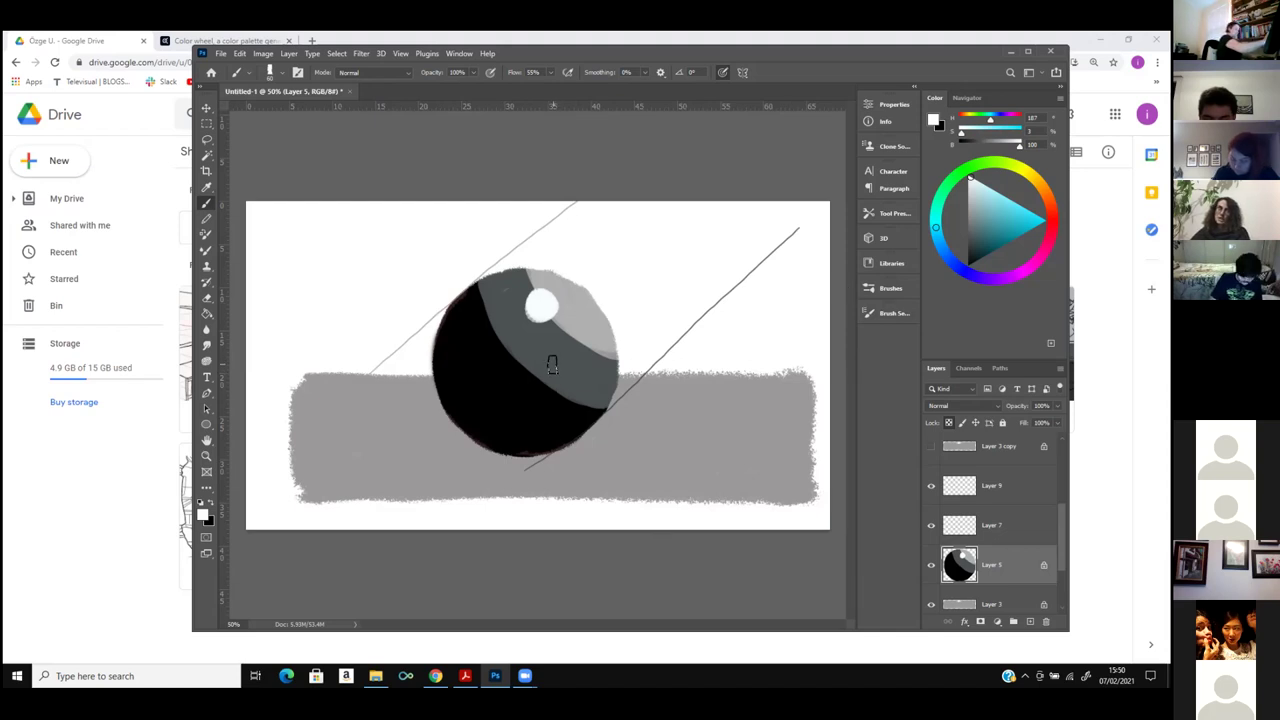
Paint dark grey reflected light over the ball's lower-left side, leaving a curved black band as the core shadow.
key("i")
left_click(564, 355)
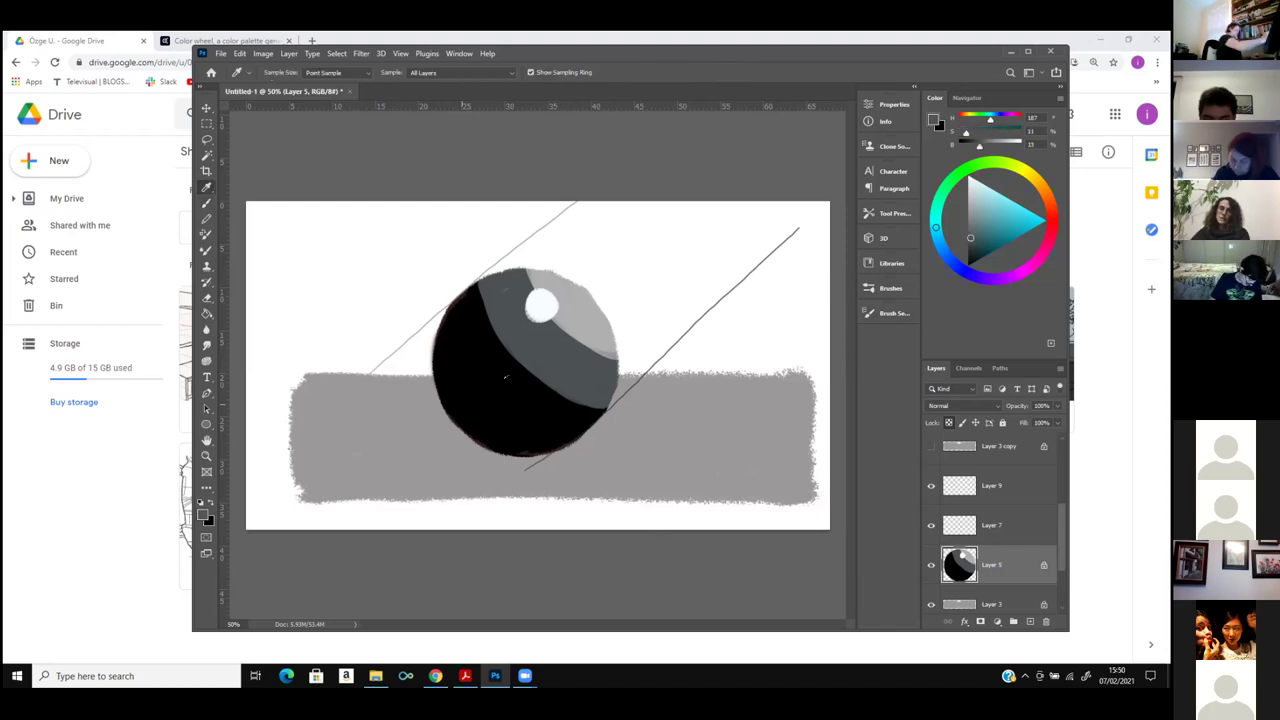
key("b")
mouse_move(449, 307)
left_mouse_down()
mouse_move(466, 369)
mouse_move(518, 413)
mouse_move(568, 431)
mouse_move(442, 371)
mouse_move(470, 432)
left_mouse_up()
mouse_move(442, 346)
left_mouse_down()
mouse_move(465, 384)
mouse_move(454, 316)
mouse_move(476, 381)
mouse_move(449, 325)
mouse_move(440, 389)
mouse_move(439, 361)
mouse_move(474, 428)
mouse_move(452, 350)
mouse_move(488, 403)
mouse_move(520, 422)
mouse_move(458, 349)
mouse_move(551, 427)
mouse_move(502, 411)
mouse_move(554, 431)
mouse_move(563, 449)
mouse_move(524, 445)
mouse_move(570, 440)
mouse_move(552, 437)
left_mouse_up()
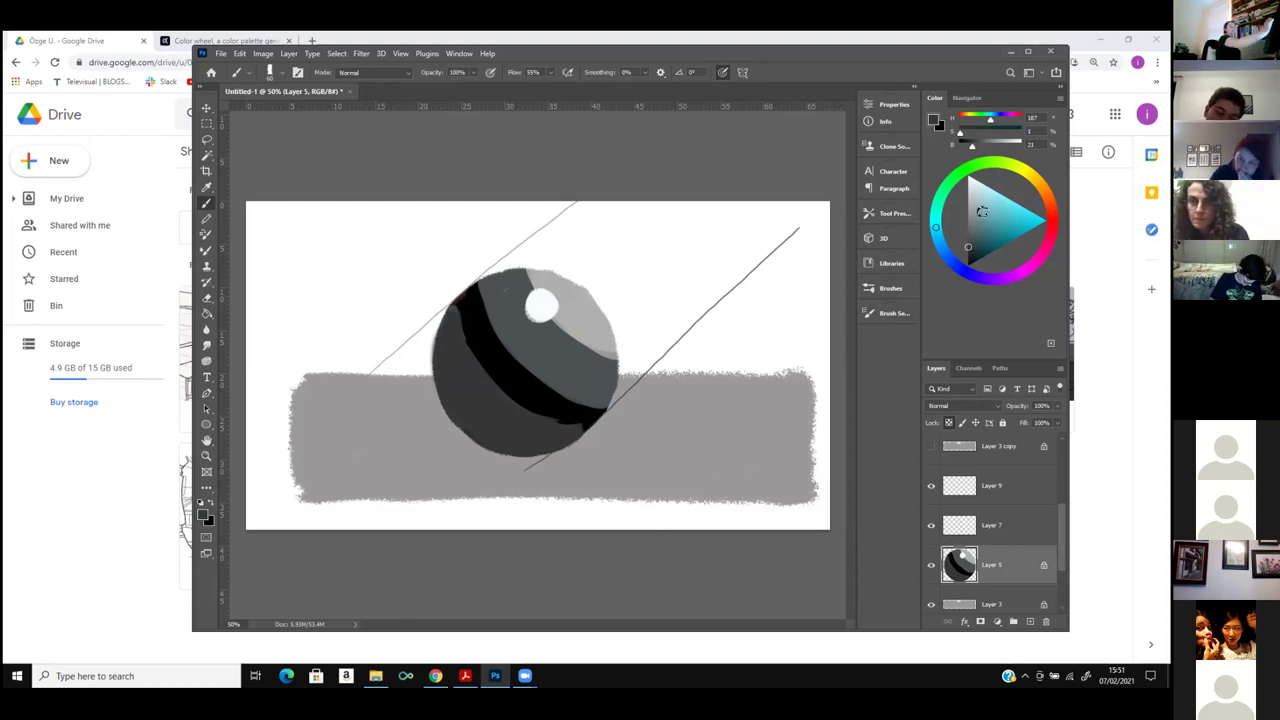
Repaint the ball's middle band in a lighter grey with about 49% brightness.
key("i")
left_click(552, 362)
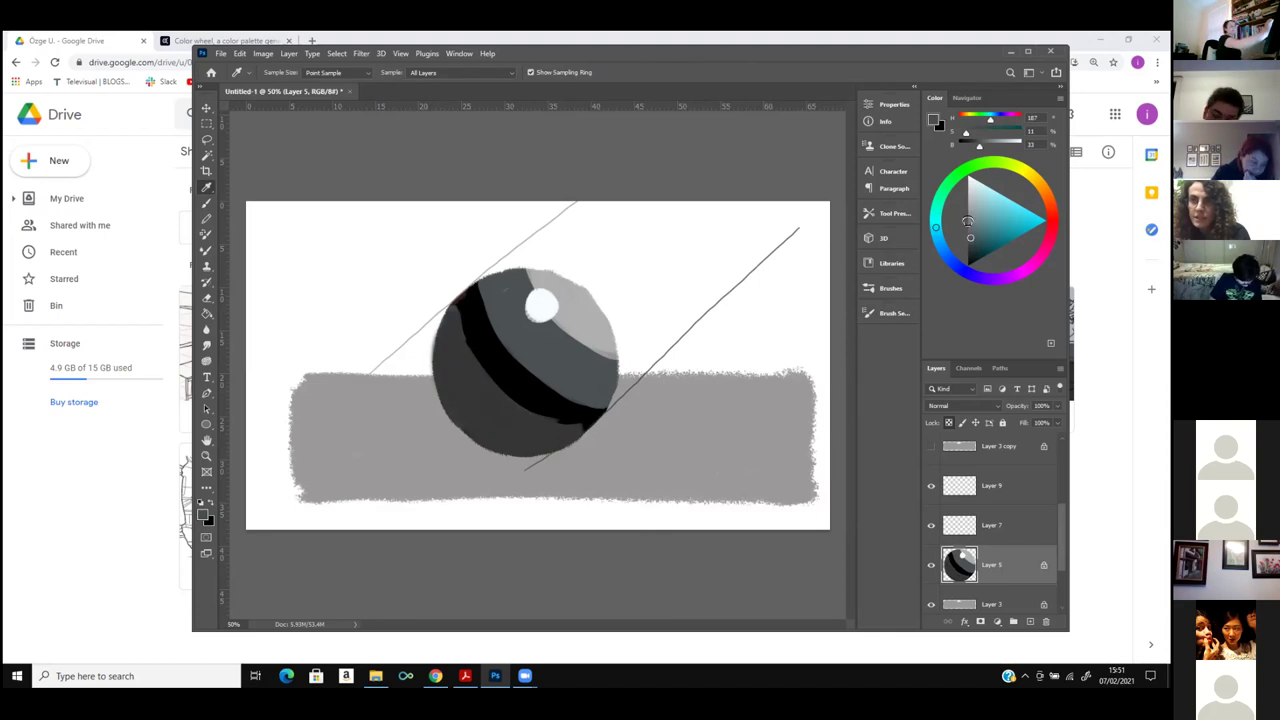
left_click(969, 221)
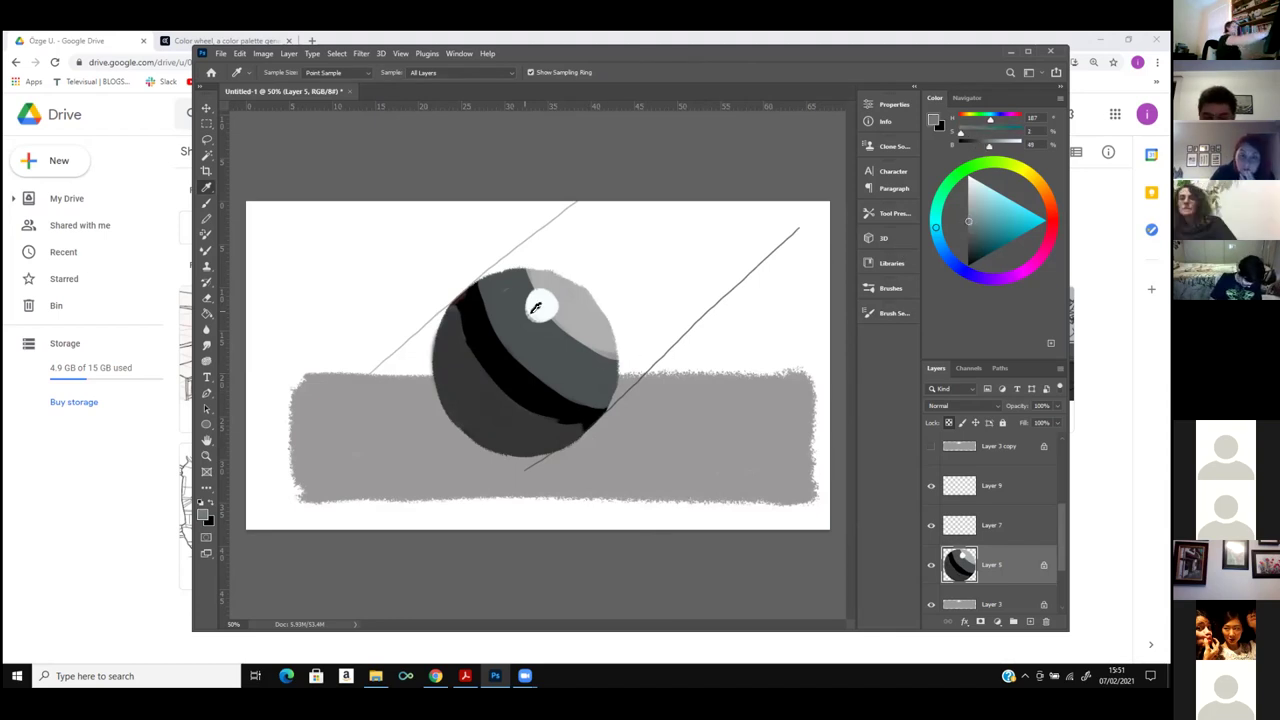
key("b")
mouse_move(500, 300)
left_mouse_down()
mouse_move(518, 275)
mouse_move(529, 339)
mouse_move(544, 351)
mouse_move(545, 328)
mouse_move(584, 360)
mouse_move(519, 332)
mouse_move(562, 390)
mouse_move(582, 396)
mouse_move(561, 371)
mouse_move(600, 363)
left_mouse_up()
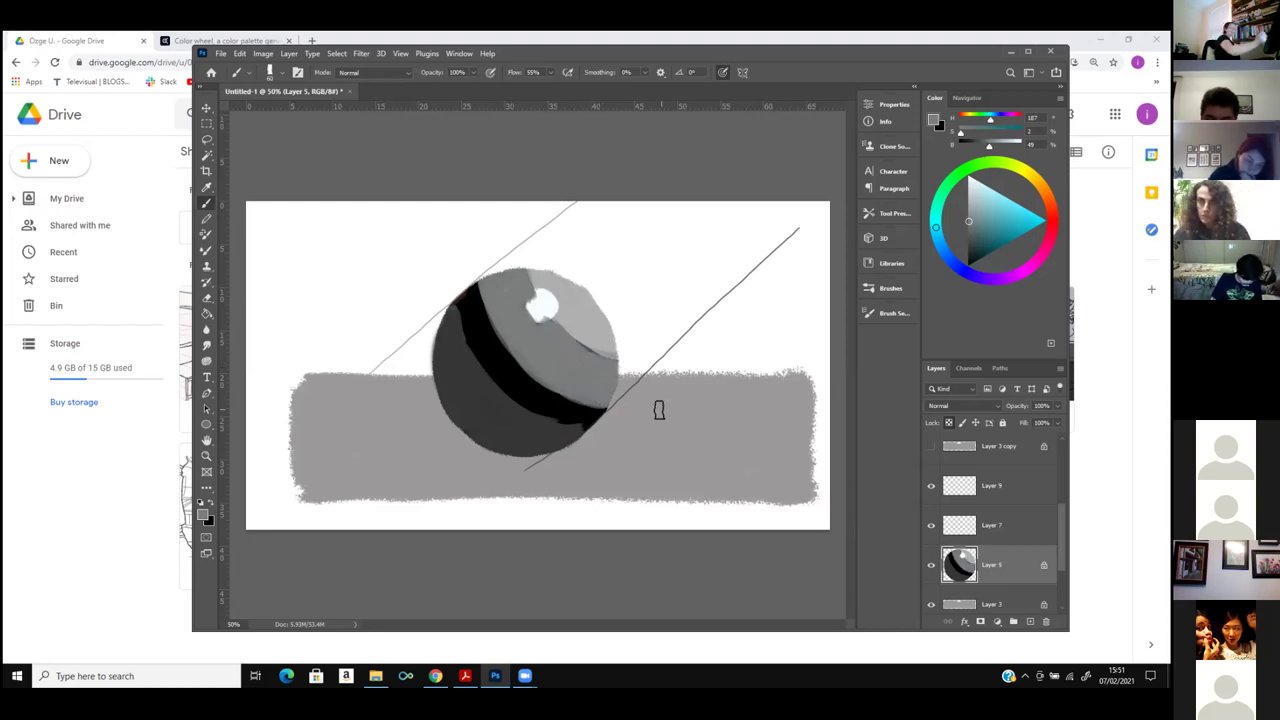
Sample the highlight's white and repaint the highlight as a clean round spot.
key("shift+1")
key("shift+5")
left_click(545, 300, "alt")
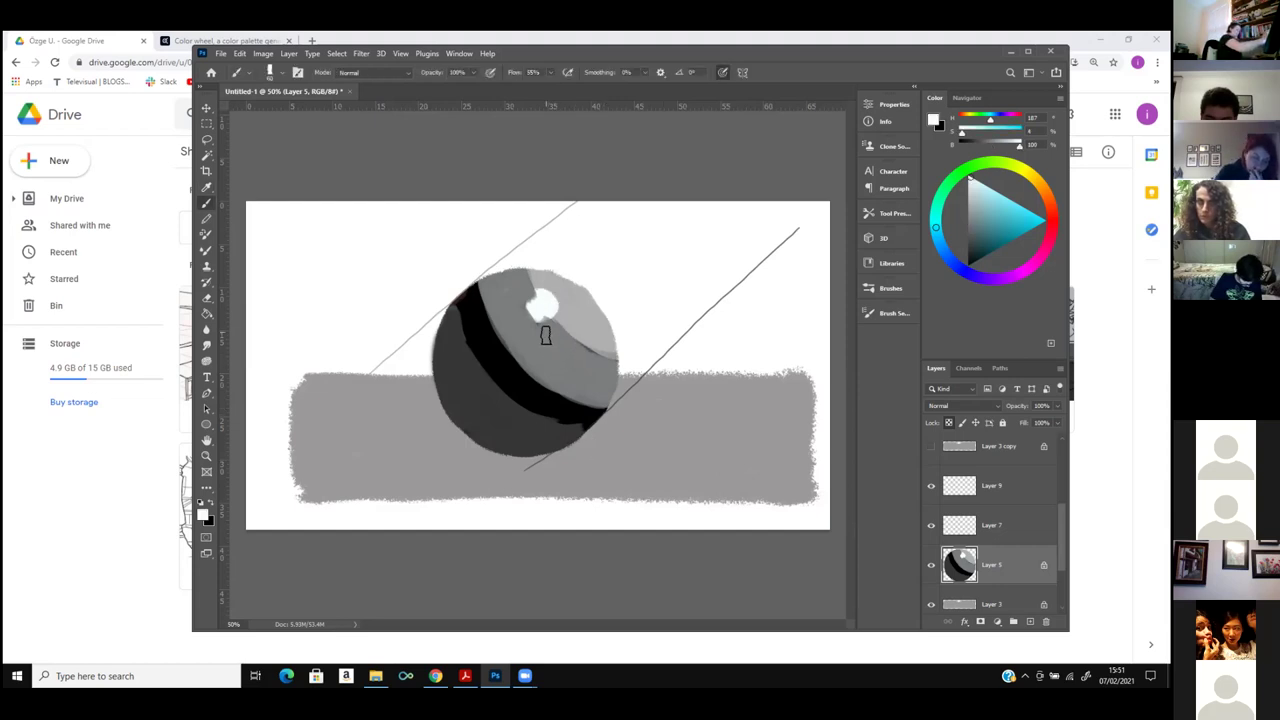
left_click_drag(541, 305, 536, 308)
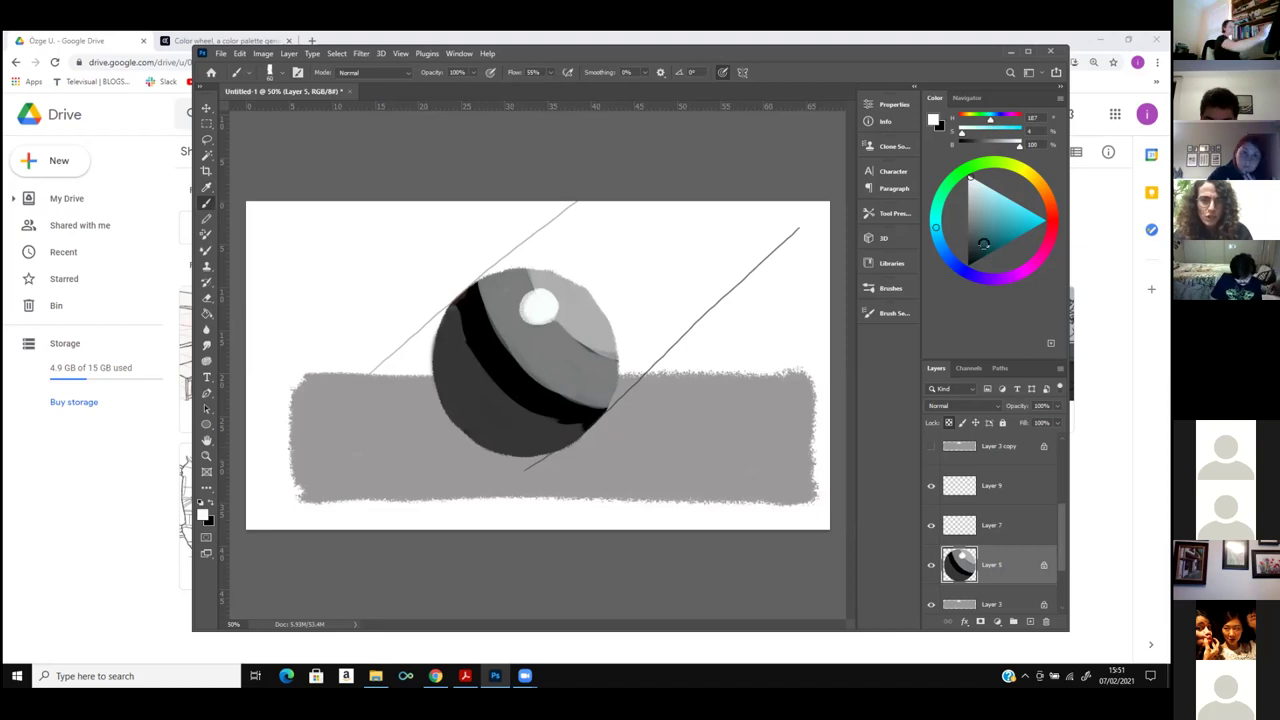
Try painting a near-black, elongated cast shadow on Layer 7, stretching leftward from the ball's base.
left_click(969, 256)
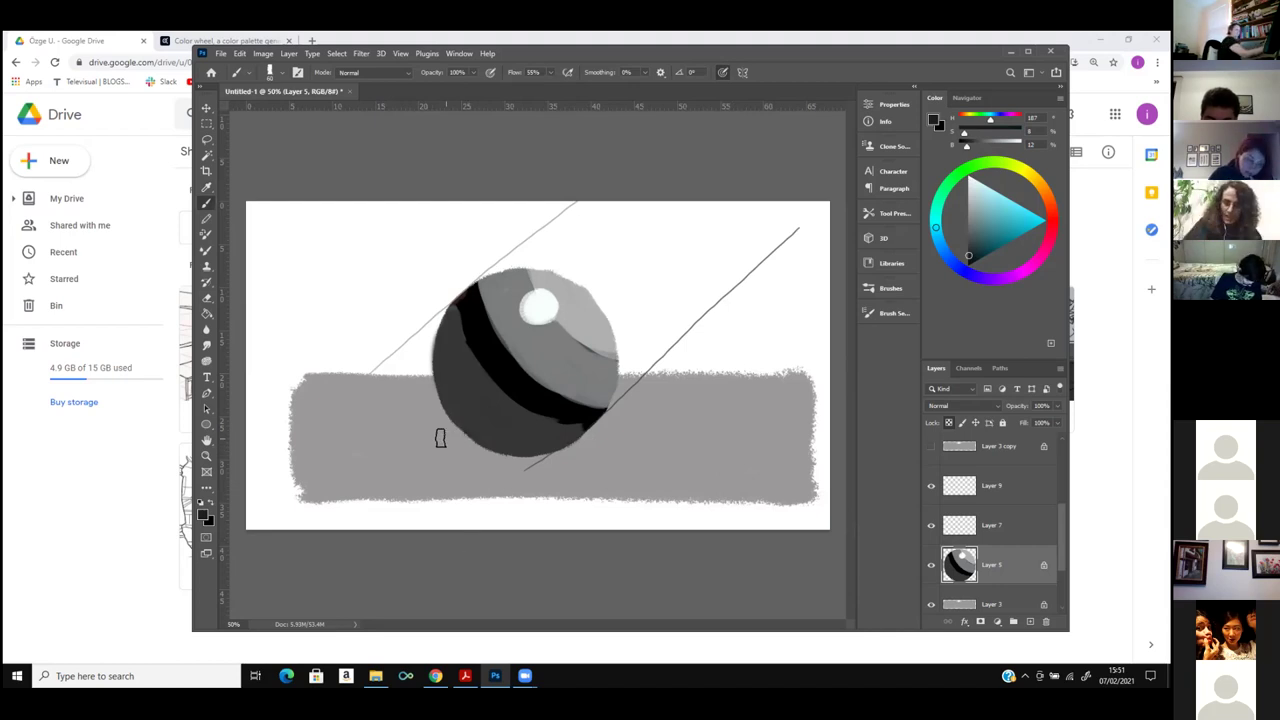
left_click(1000, 524)
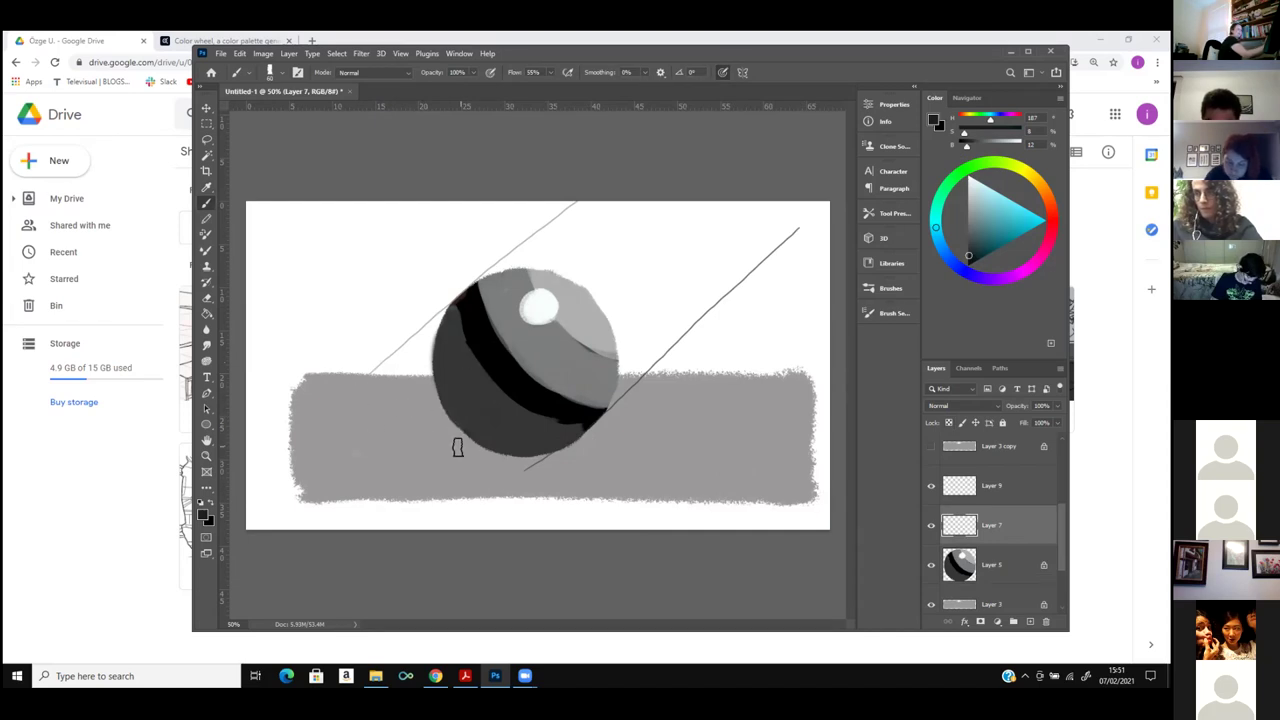
mouse_move(464, 440)
left_mouse_down()
mouse_move(283, 441)
mouse_move(327, 458)
mouse_move(530, 464)
mouse_move(417, 437)
mouse_move(290, 440)
mouse_move(520, 463)
left_mouse_up()
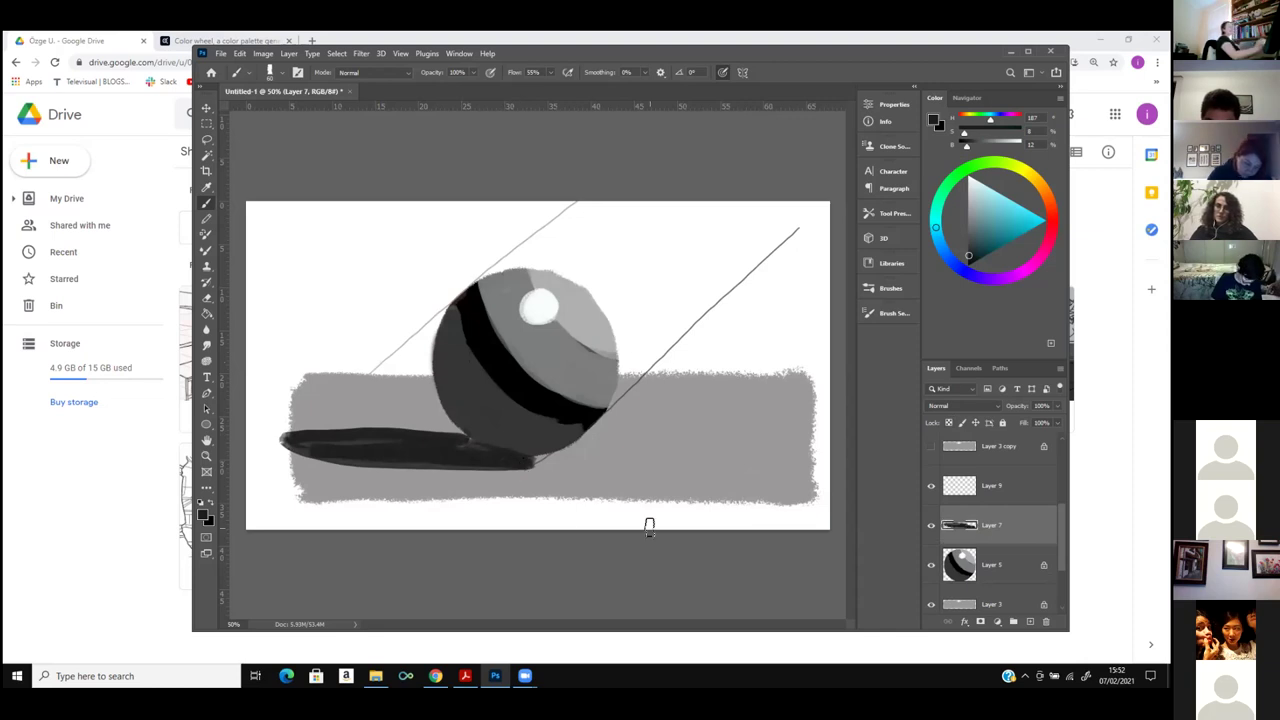
key("ctrl+z")
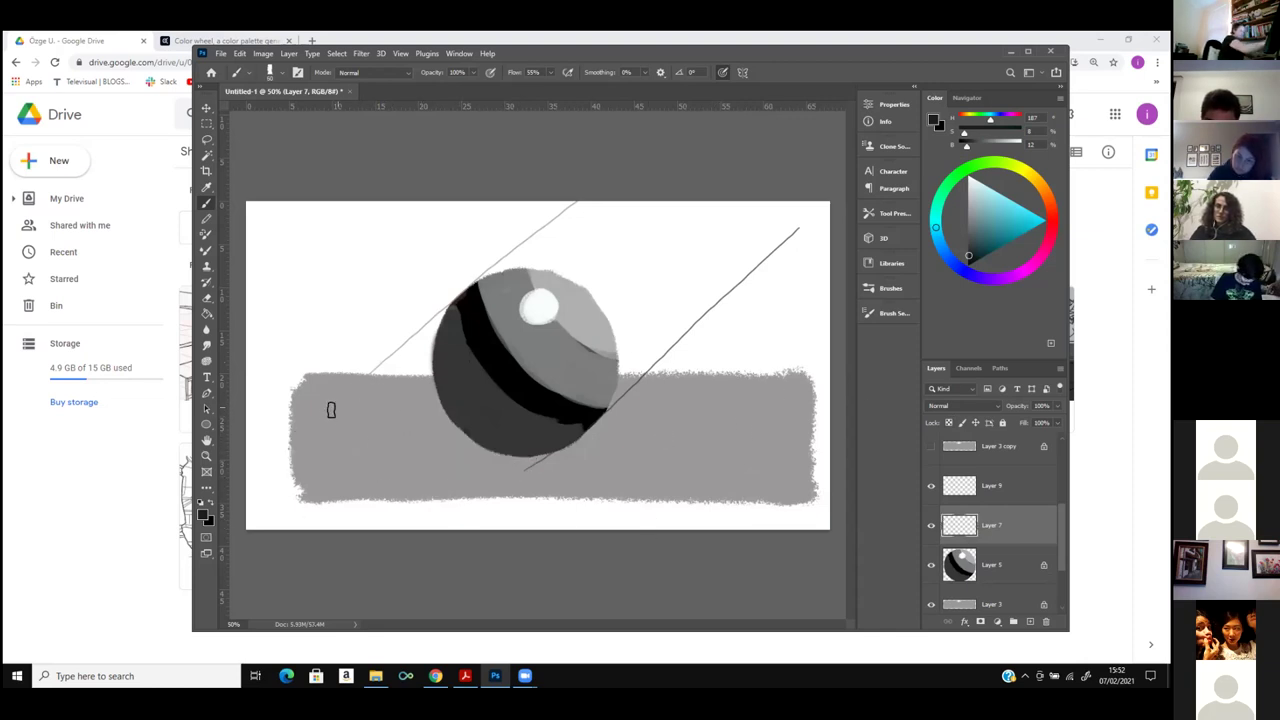
Sketch the cast shadow's outline on Layer 7 as a flat, pointed ellipse from the extended upper light ray to the ball's base.
left_click_drag(302, 432, 279, 455)
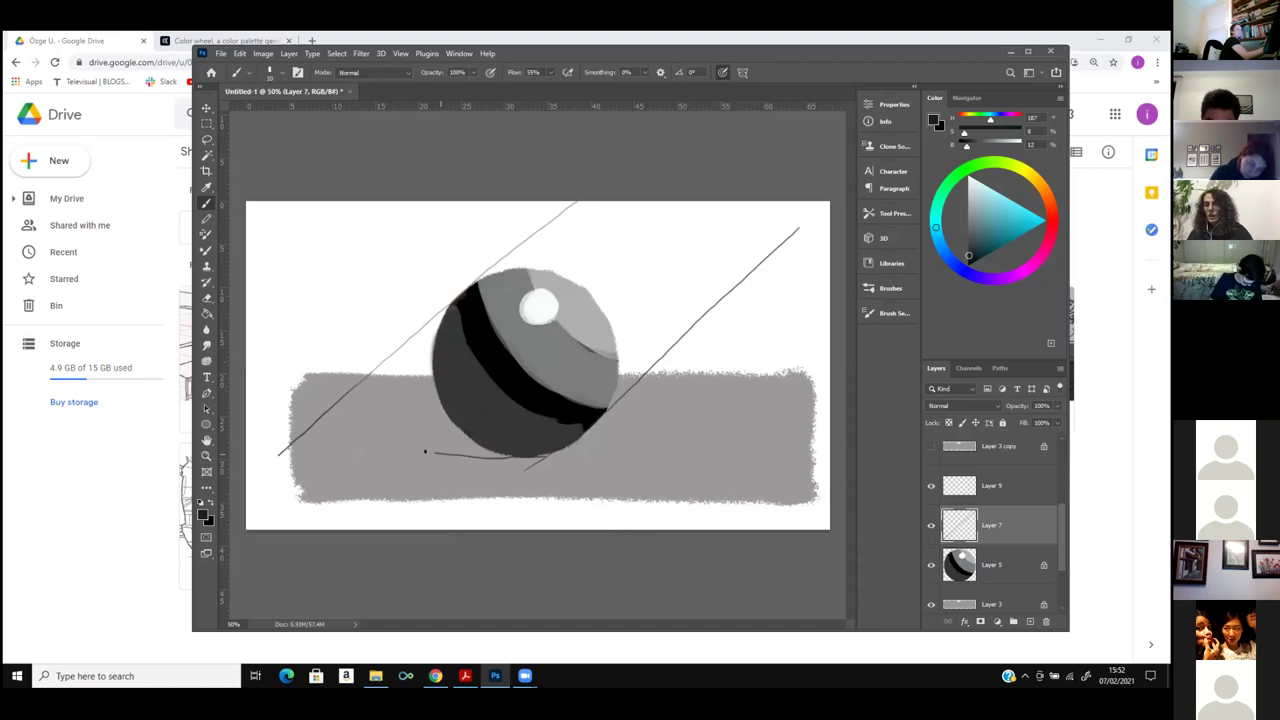
left_click_drag(425, 451, 325, 447)
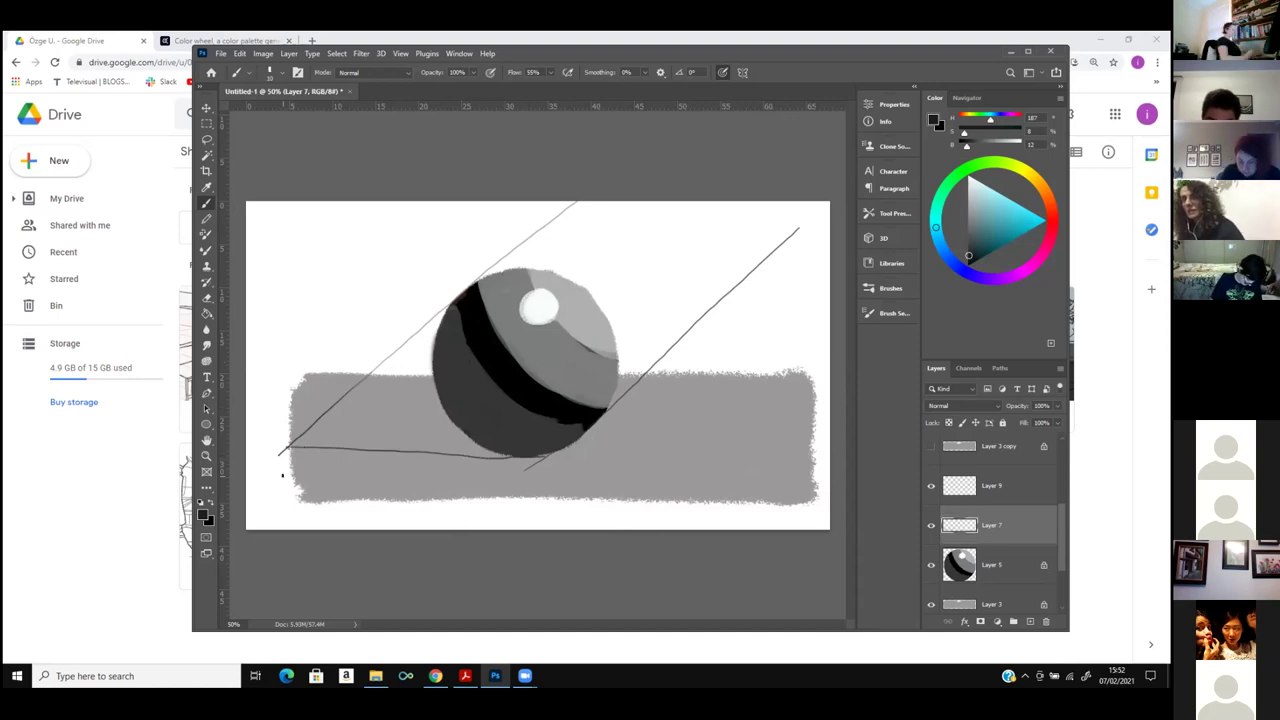
key("ctrl+z")
left_click_drag(287, 451, 350, 451)
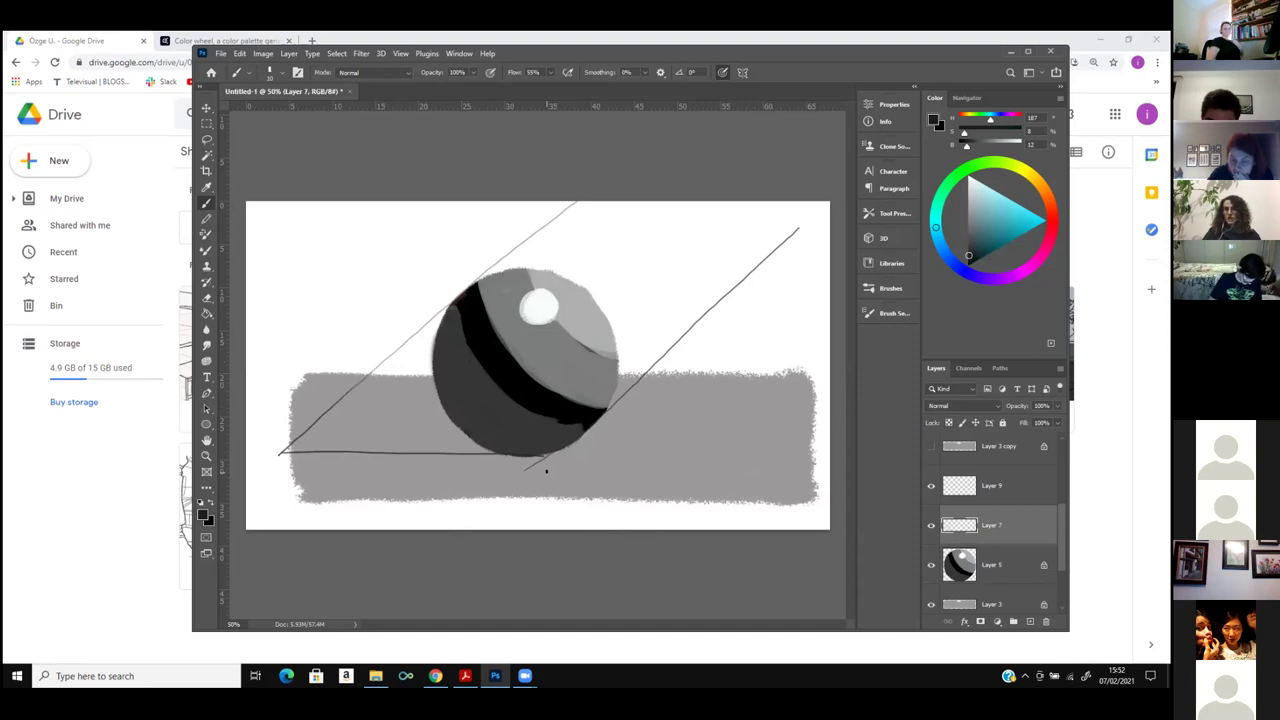
left_click_drag(281, 452, 437, 436)
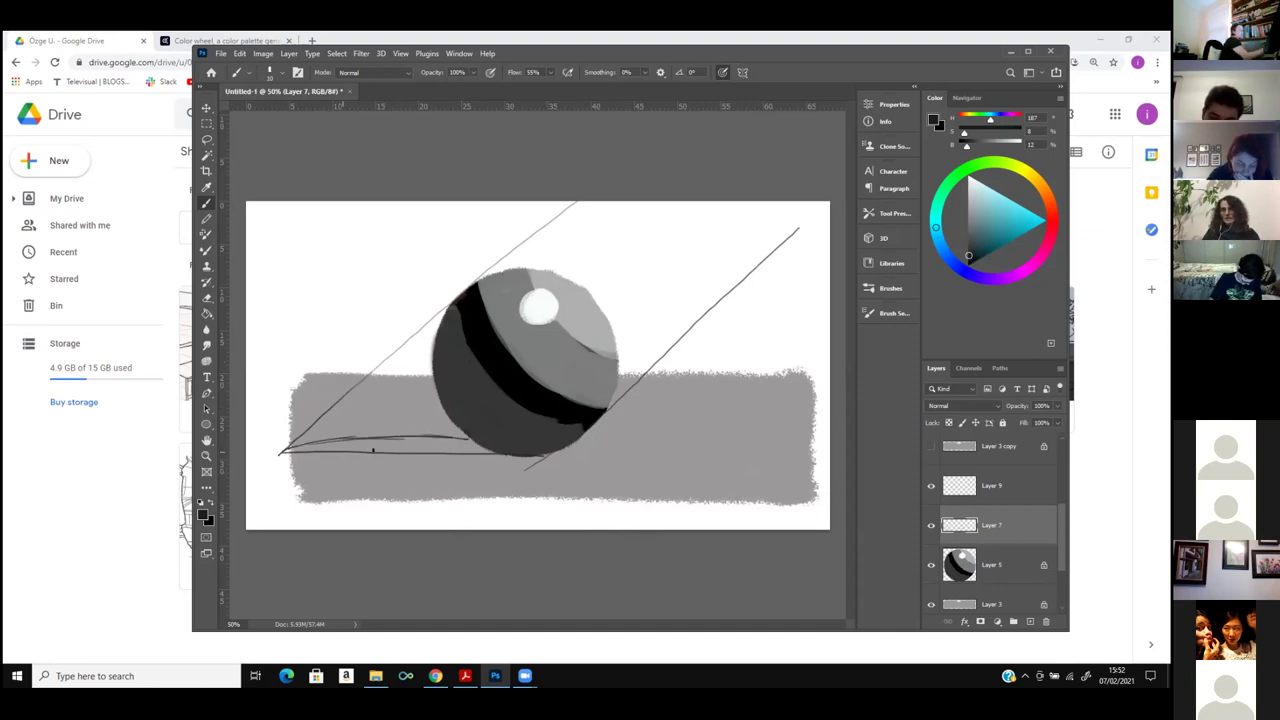
left_click_drag(338, 461, 449, 463)
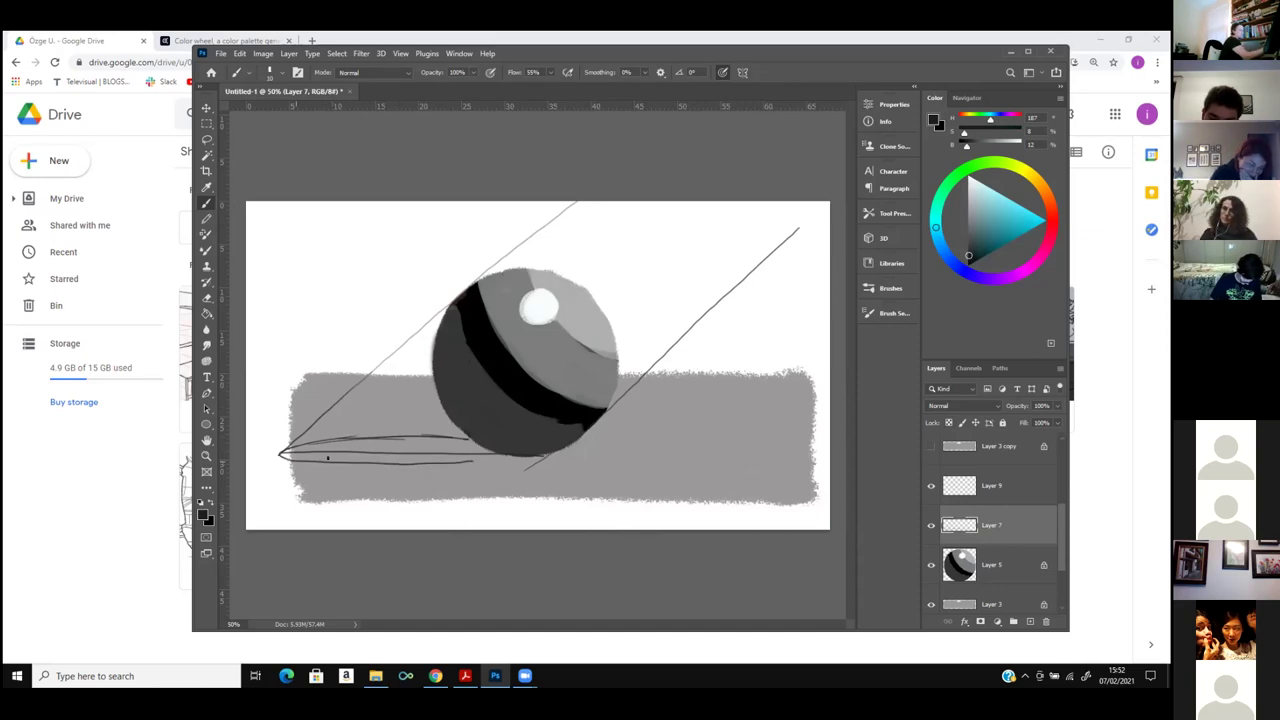
left_click_drag(306, 461, 544, 456)
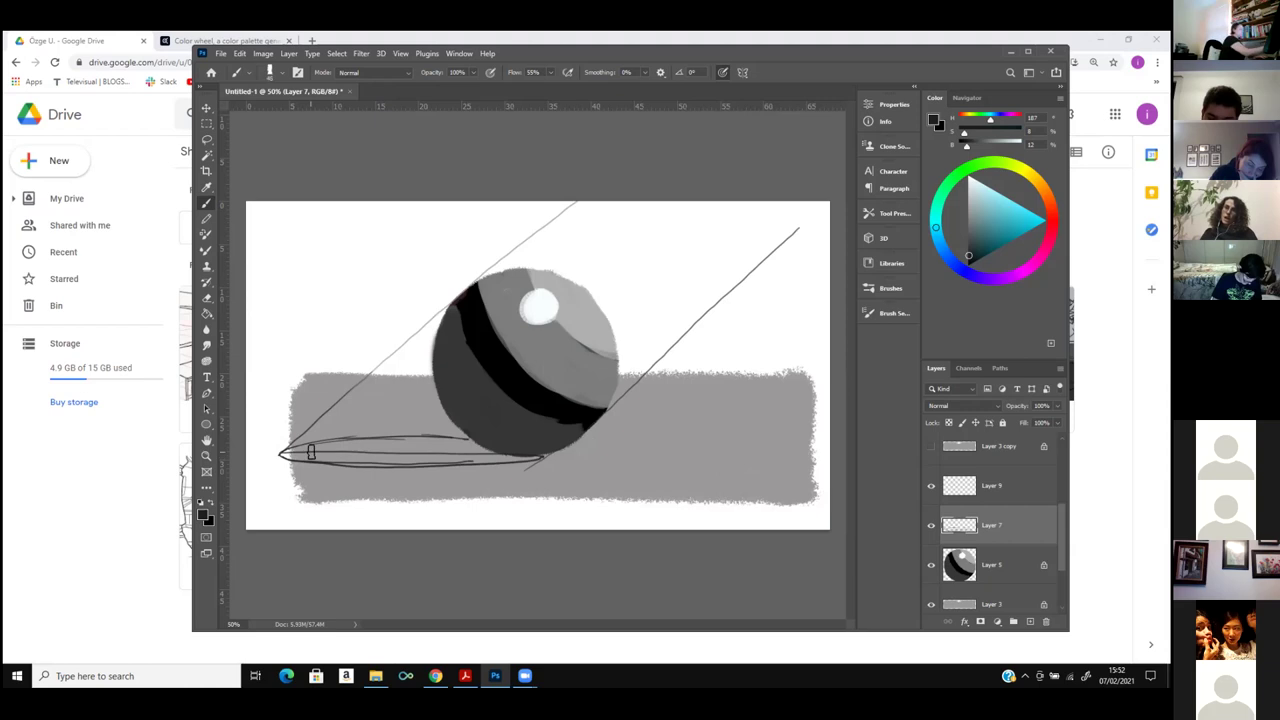
Fill the outlined cast shadow with dark grey at 23% brightness.
mouse_move(283, 453)
left_mouse_down()
mouse_move(430, 441)
mouse_move(386, 442)
mouse_move(415, 450)
left_mouse_up()
left_click(968, 245)
mouse_move(366, 443)
left_mouse_down()
mouse_move(287, 456)
mouse_move(437, 462)
mouse_move(347, 452)
mouse_move(456, 442)
mouse_move(487, 454)
mouse_move(443, 457)
mouse_move(542, 458)
left_mouse_up()
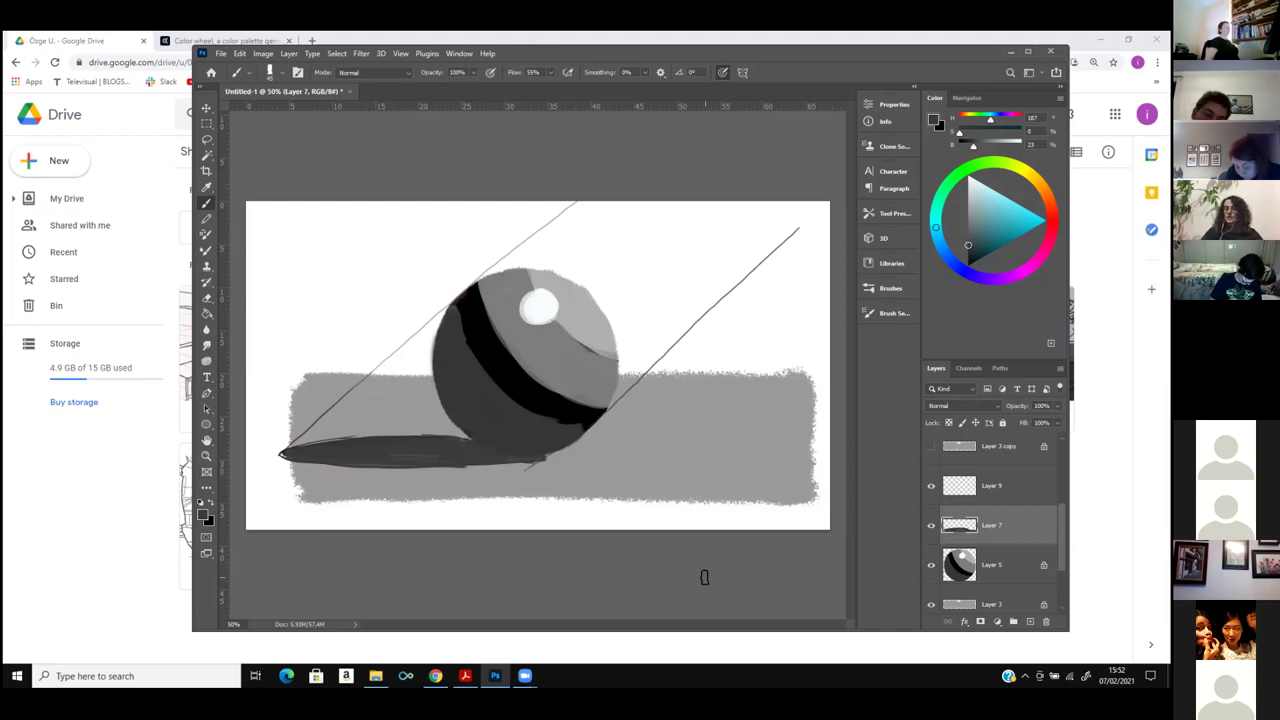
Paint a near-black contact shadow at 4% brightness directly beneath the ball.
left_click_drag(967, 250, 967, 262)
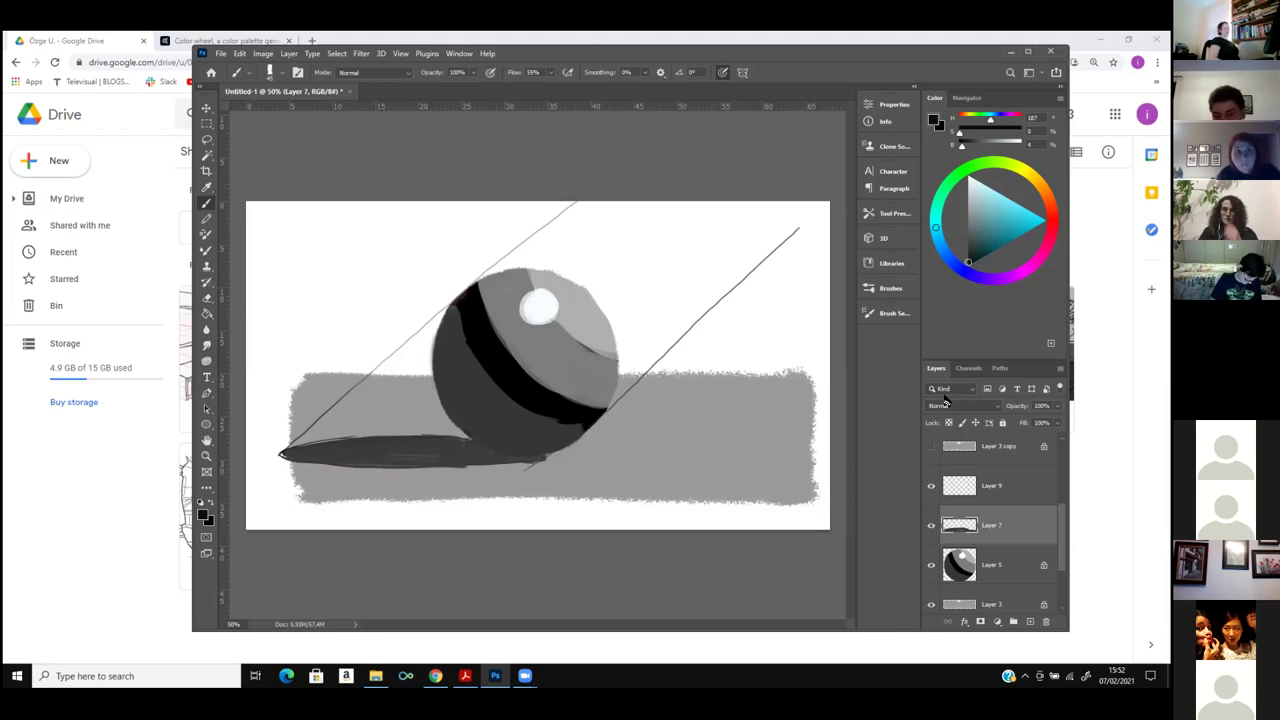
left_click_drag(481, 451, 548, 457)
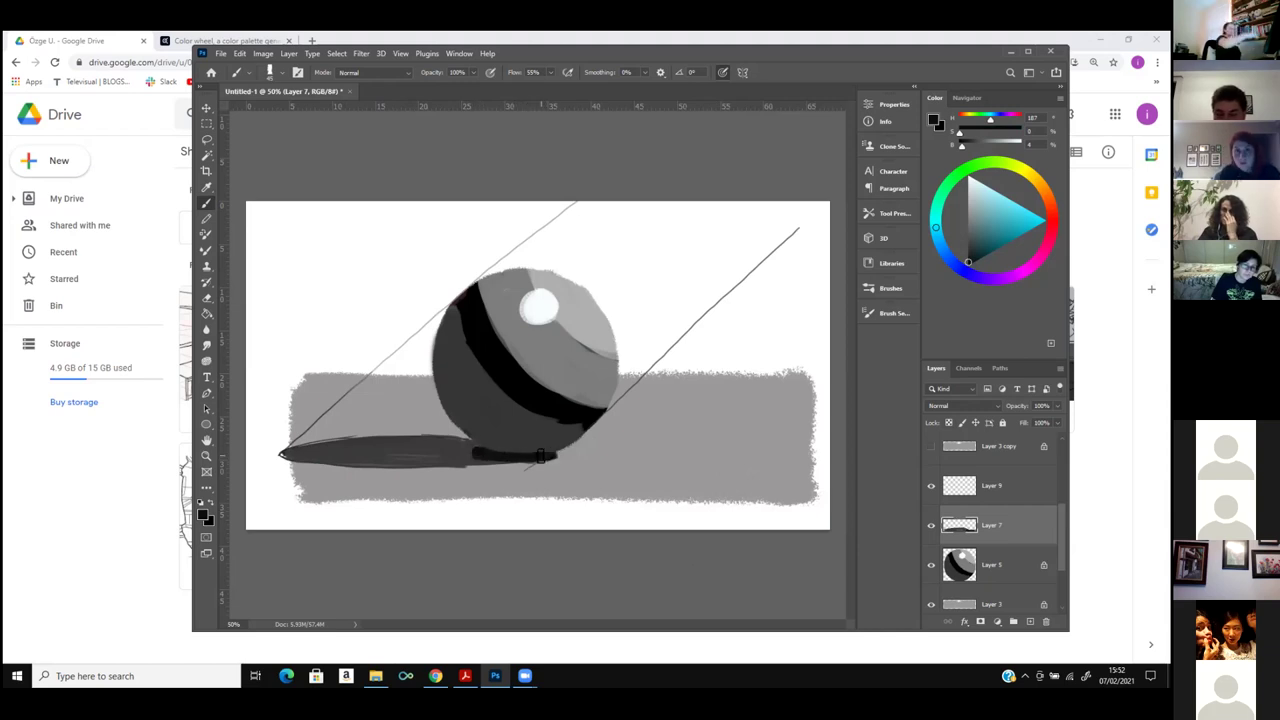
left_click_drag(488, 466, 503, 466)
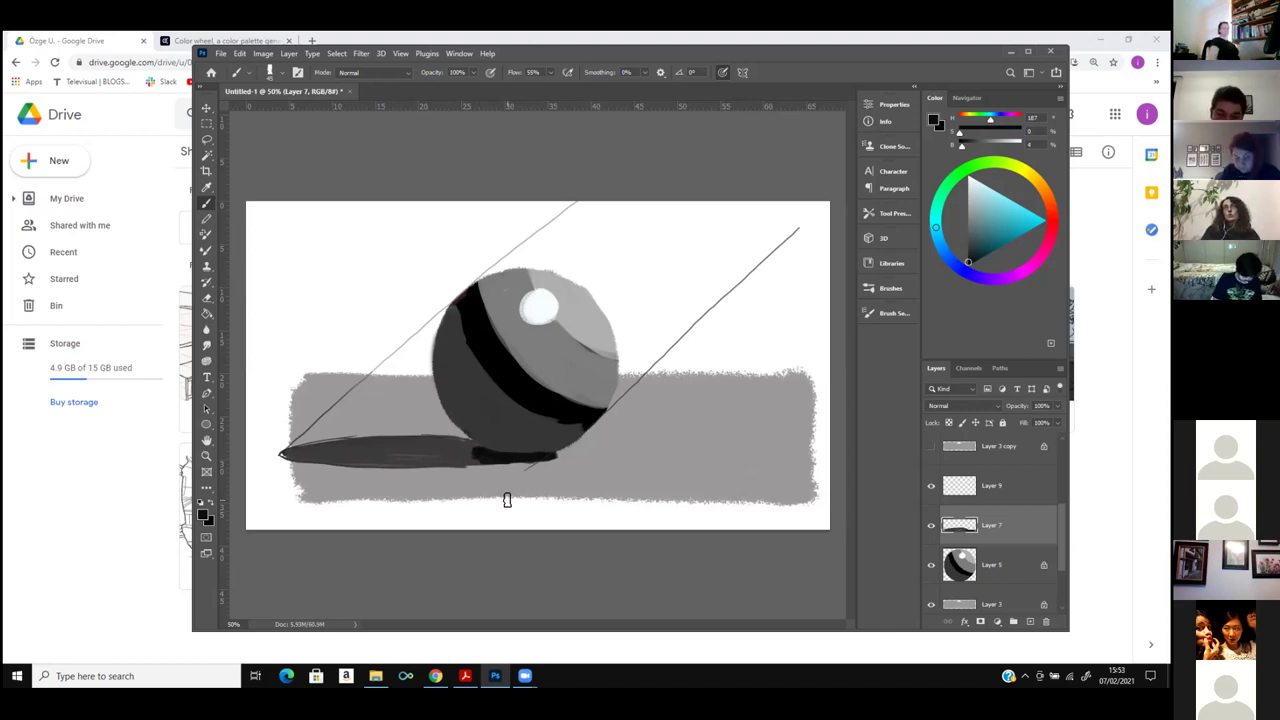
On Layer 5, paint reflected light along the ball's lower-left edge in the ground's grey darkened to 46% brightness, blending inward with 31% grey.
left_click(967, 218)
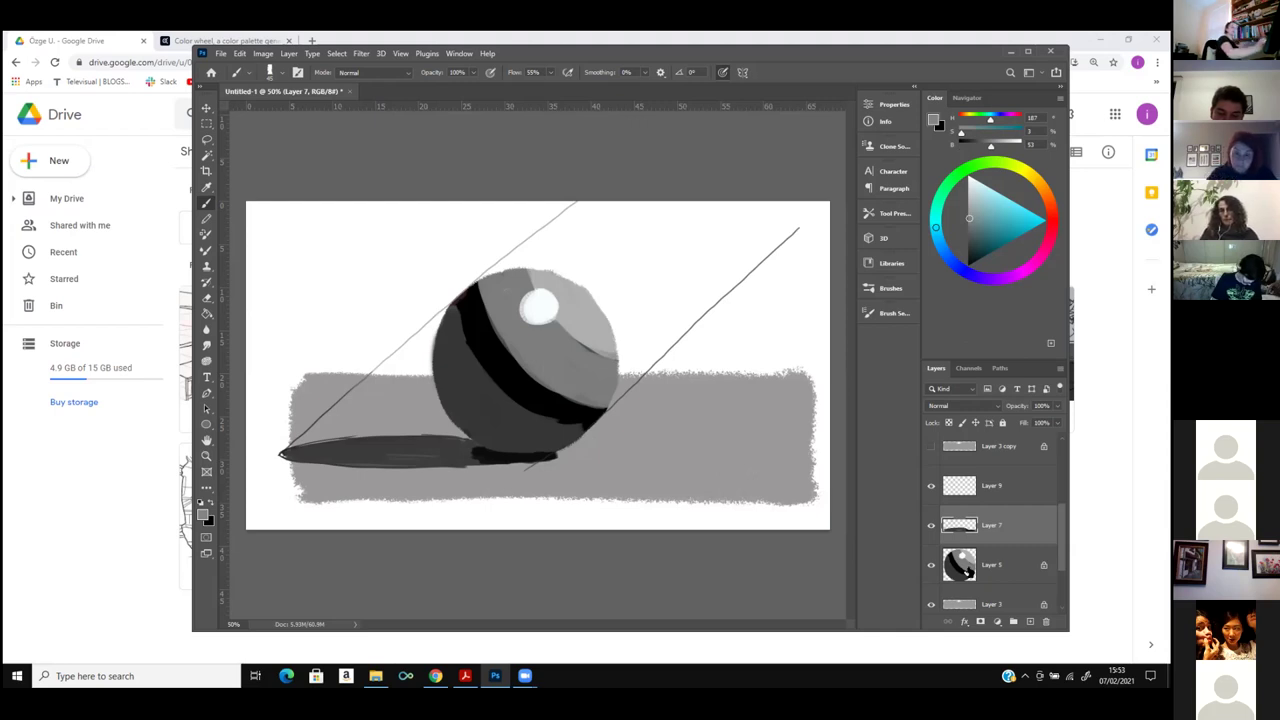
left_click(1008, 568)
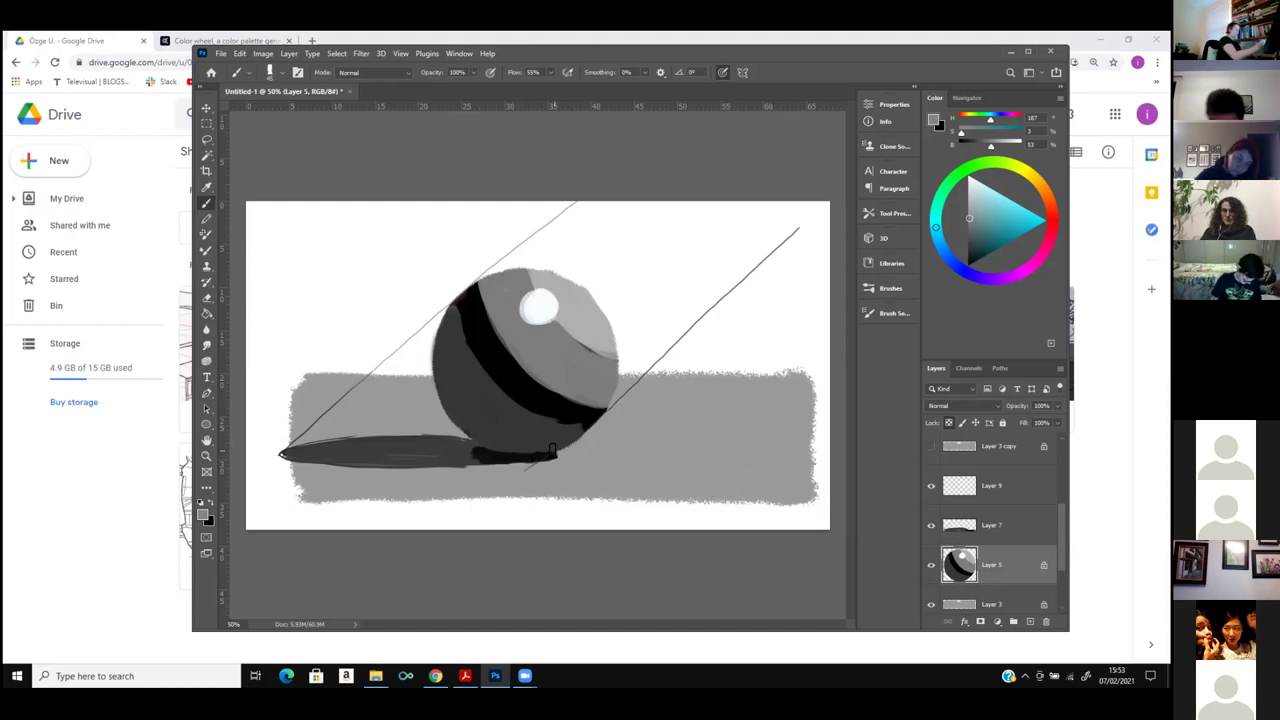
key("i")
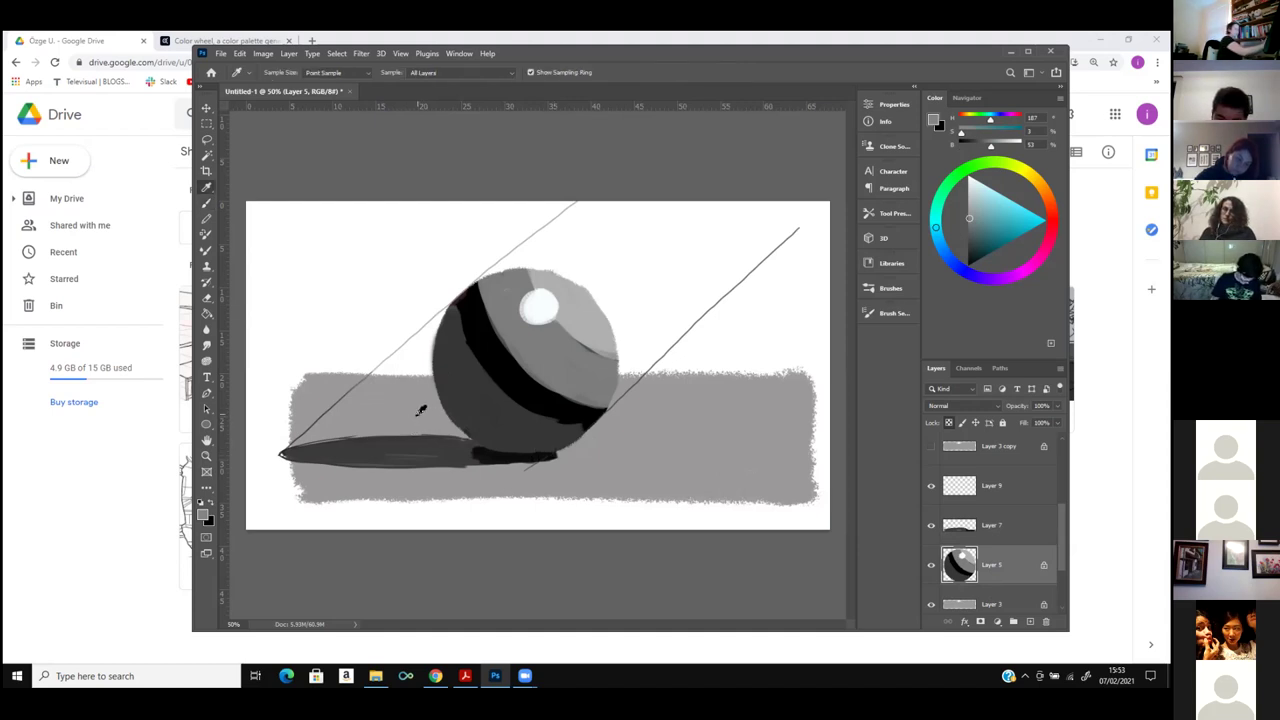
left_click(419, 413)
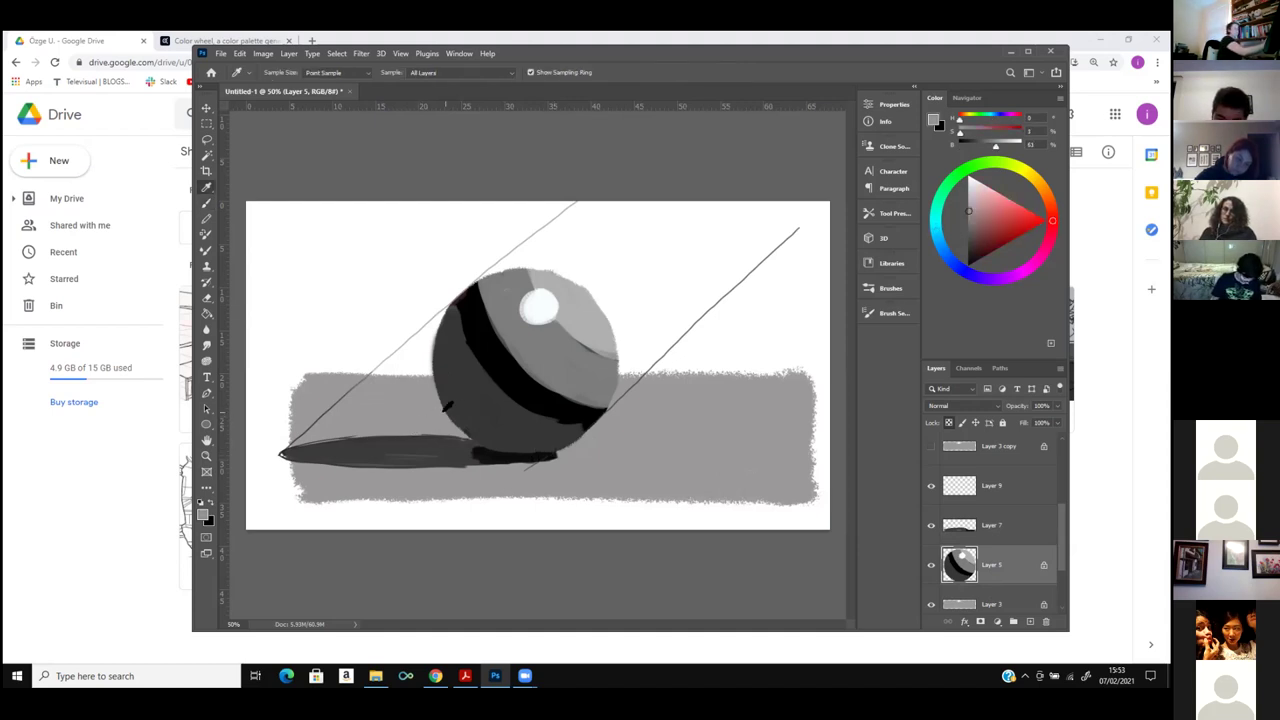
left_click(968, 226)
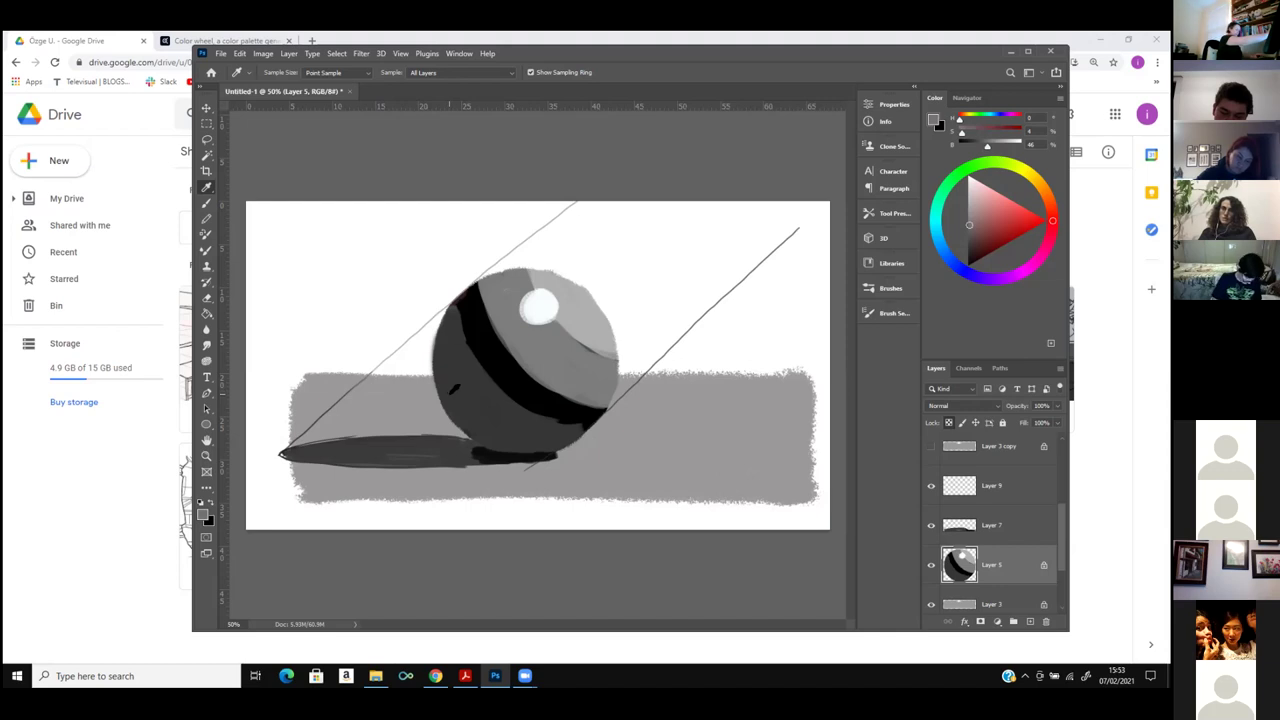
key("b")
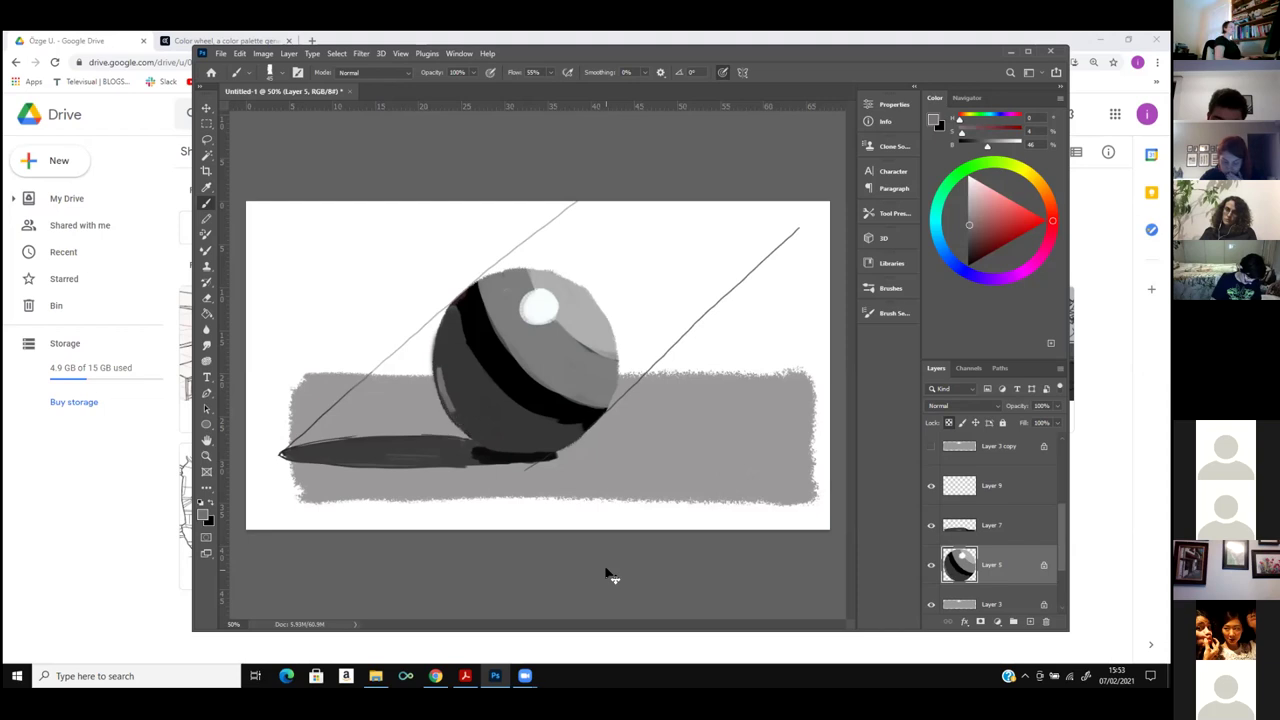
left_click(502, 393, "alt")
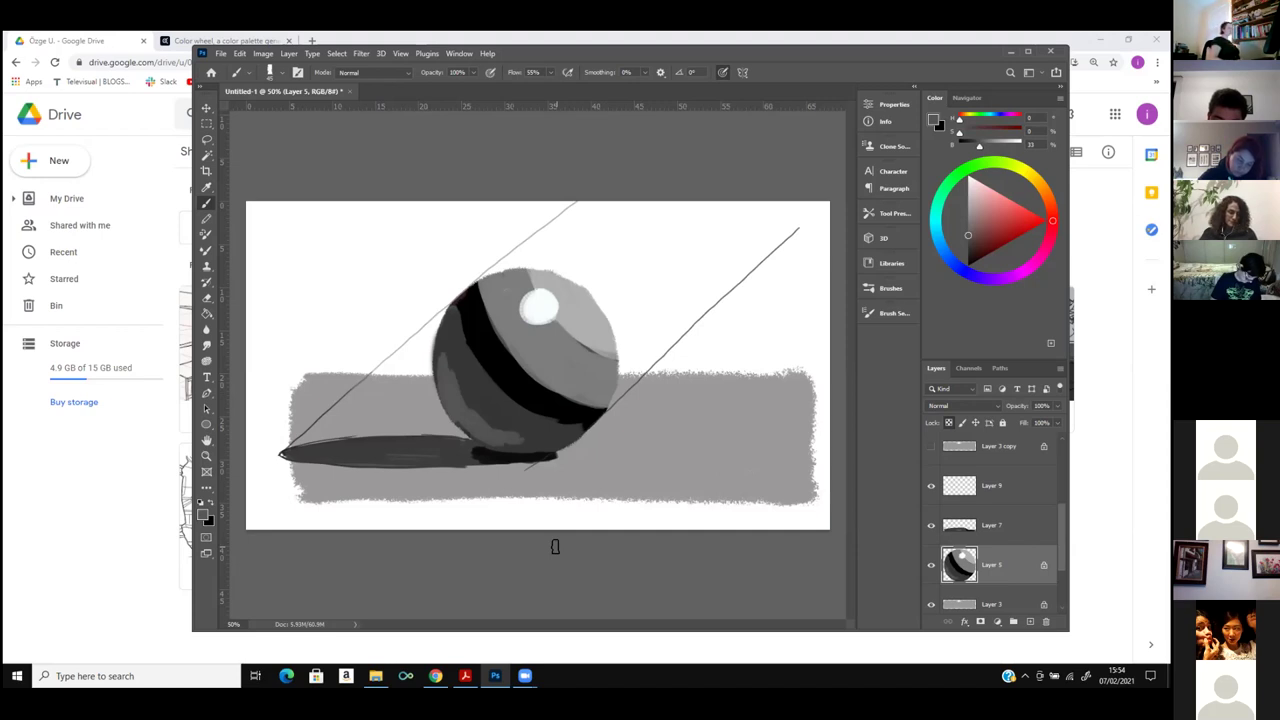
Sample the ball's 49% brightness midtone, trim the highlight and clean up the core shadow's upper edge with it.
key("i")
left_click(528, 281)
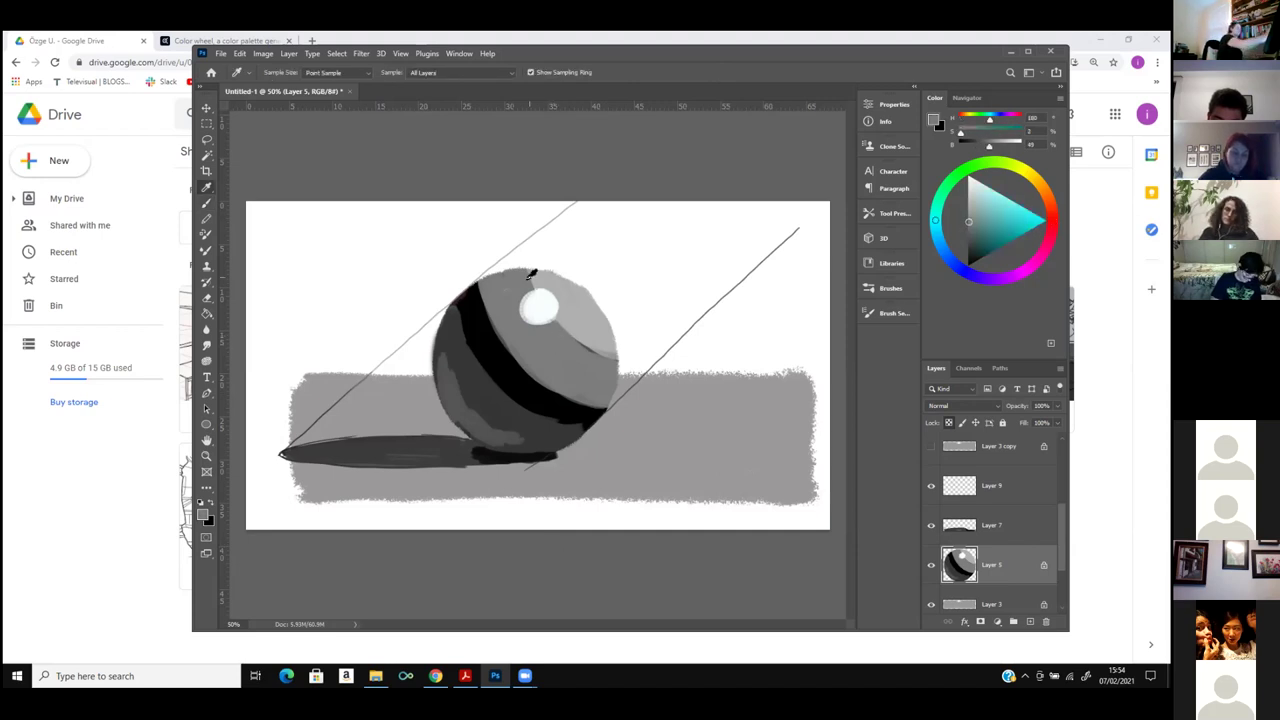
key("b")
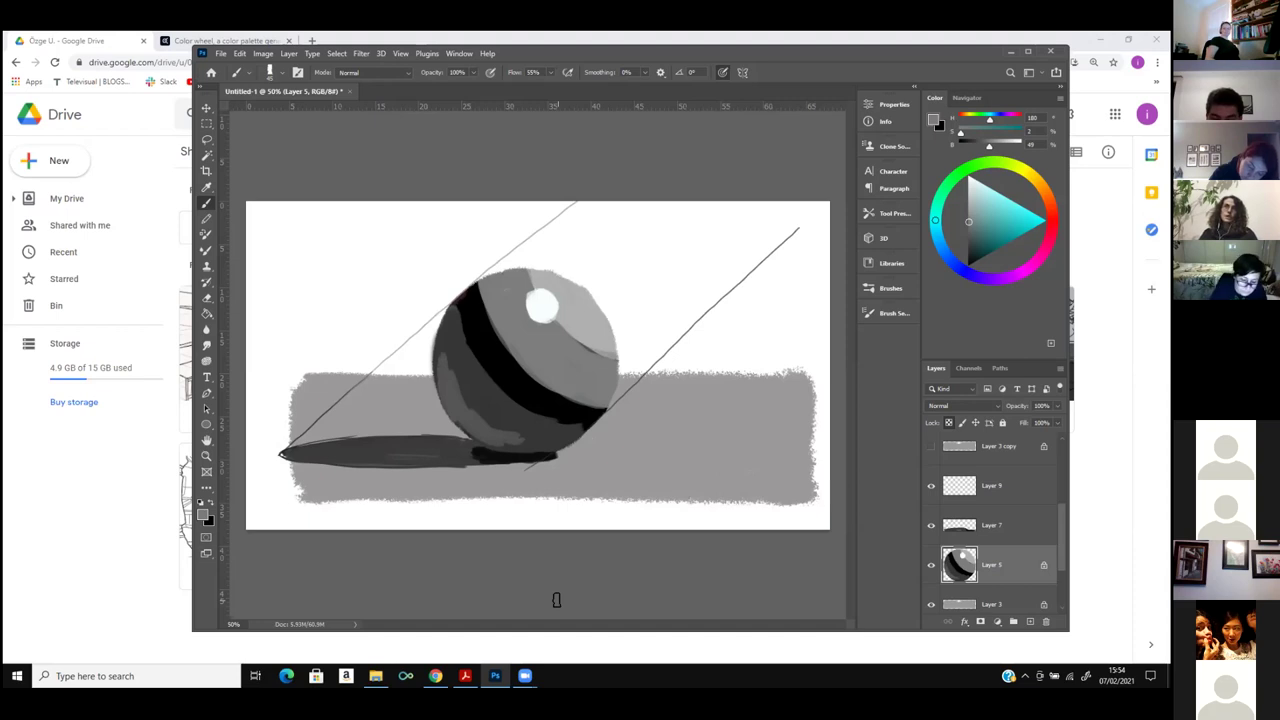
key("i")
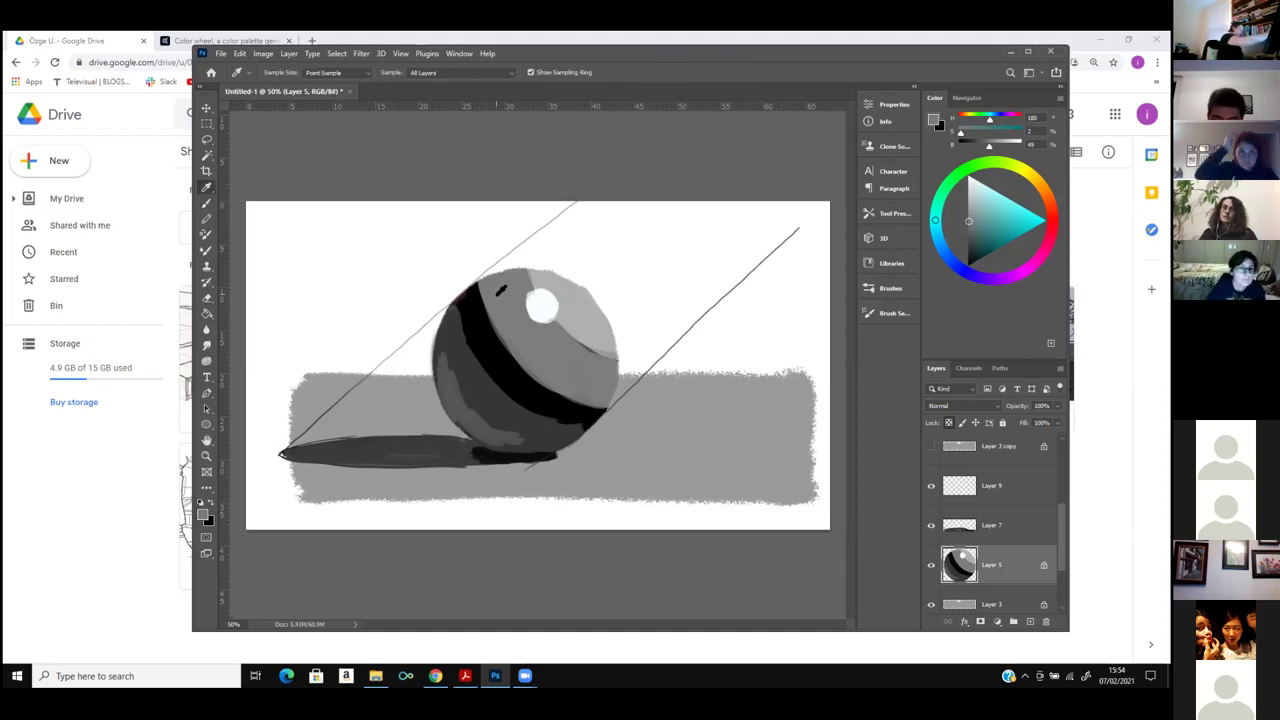
key("b")
mouse_move(477, 293)
left_mouse_down()
mouse_move(515, 355)
mouse_move(560, 395)
mouse_move(591, 400)
left_mouse_up()
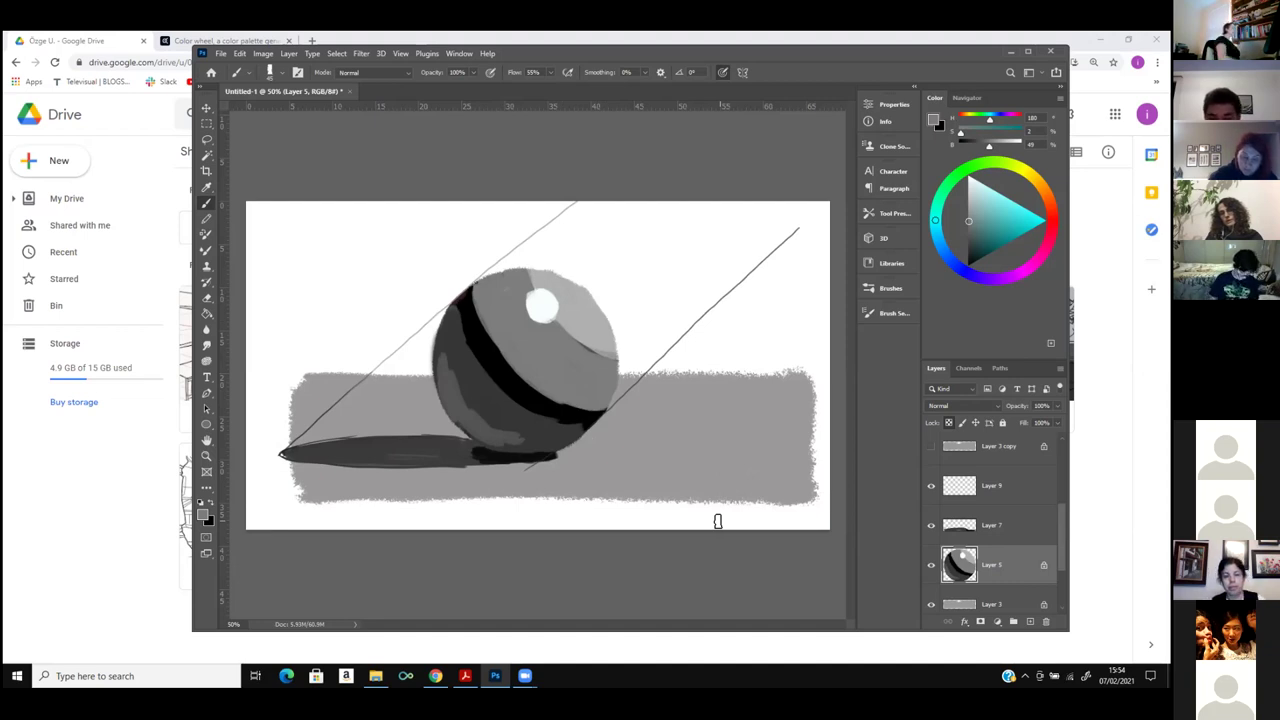
Smudge the boundary between the core shadow and the midtone into a soft transition at 49% strength.
key("r")
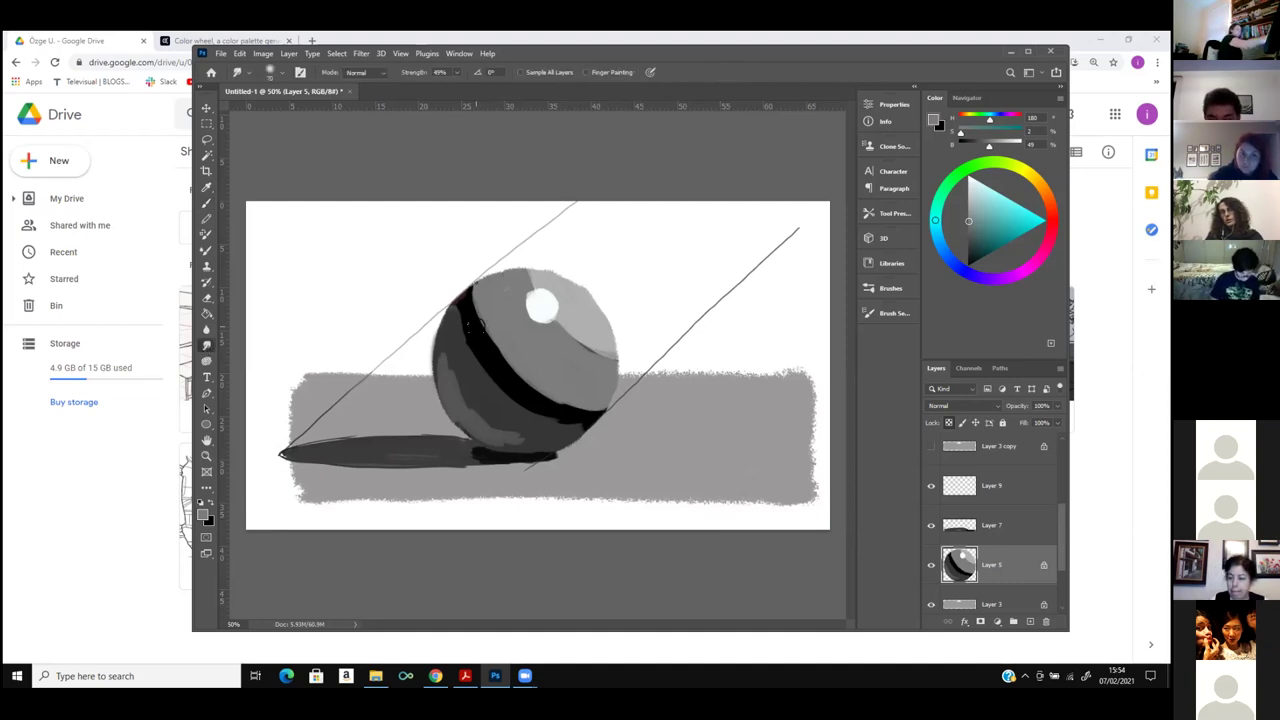
mouse_move(477, 295)
left_mouse_down()
mouse_move(444, 341)
mouse_move(574, 433)
left_mouse_up()
left_click_drag(486, 309, 558, 397)
mouse_move(497, 345)
left_mouse_down()
mouse_move(576, 400)
mouse_move(547, 390)
mouse_move(580, 394)
left_mouse_up()
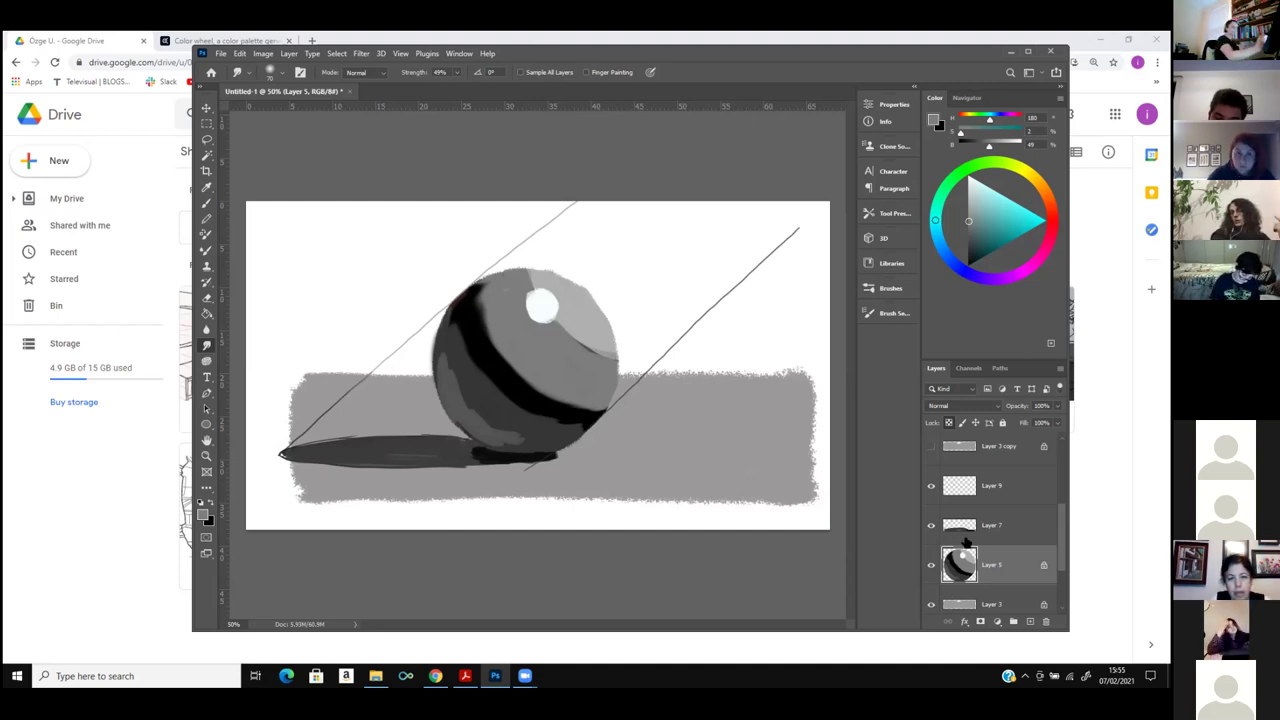
Hide the shaded ball on Layer 5, its cast shadow on Layer 7 and the ground on Layer 3.
scroll(1006, 542, "down", 2)
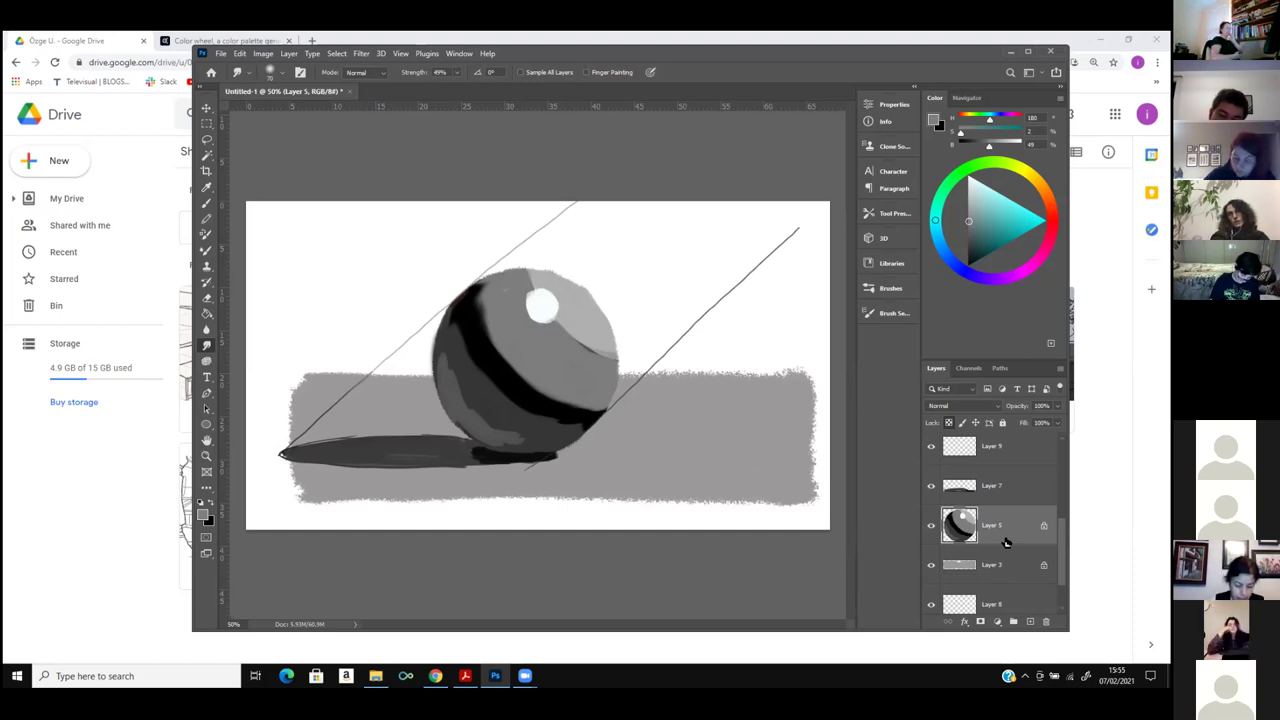
scroll(1011, 506, "up", 3)
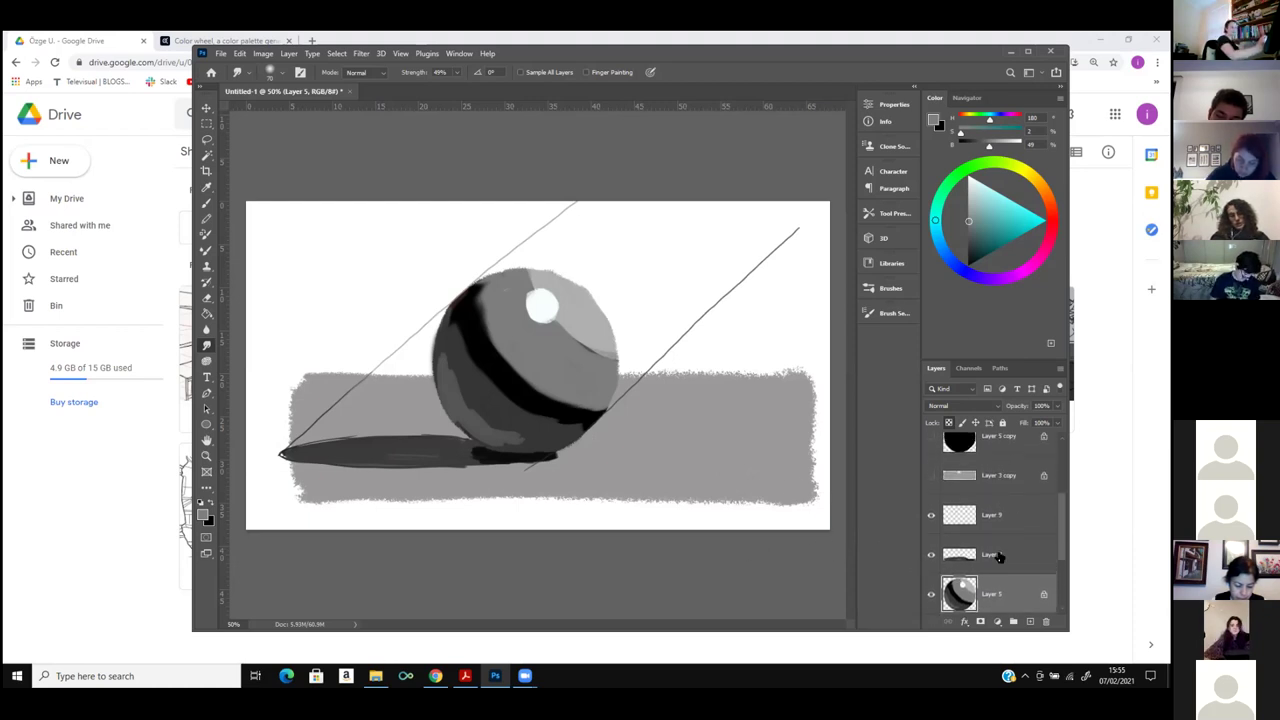
scroll(1005, 518, "down", 3)
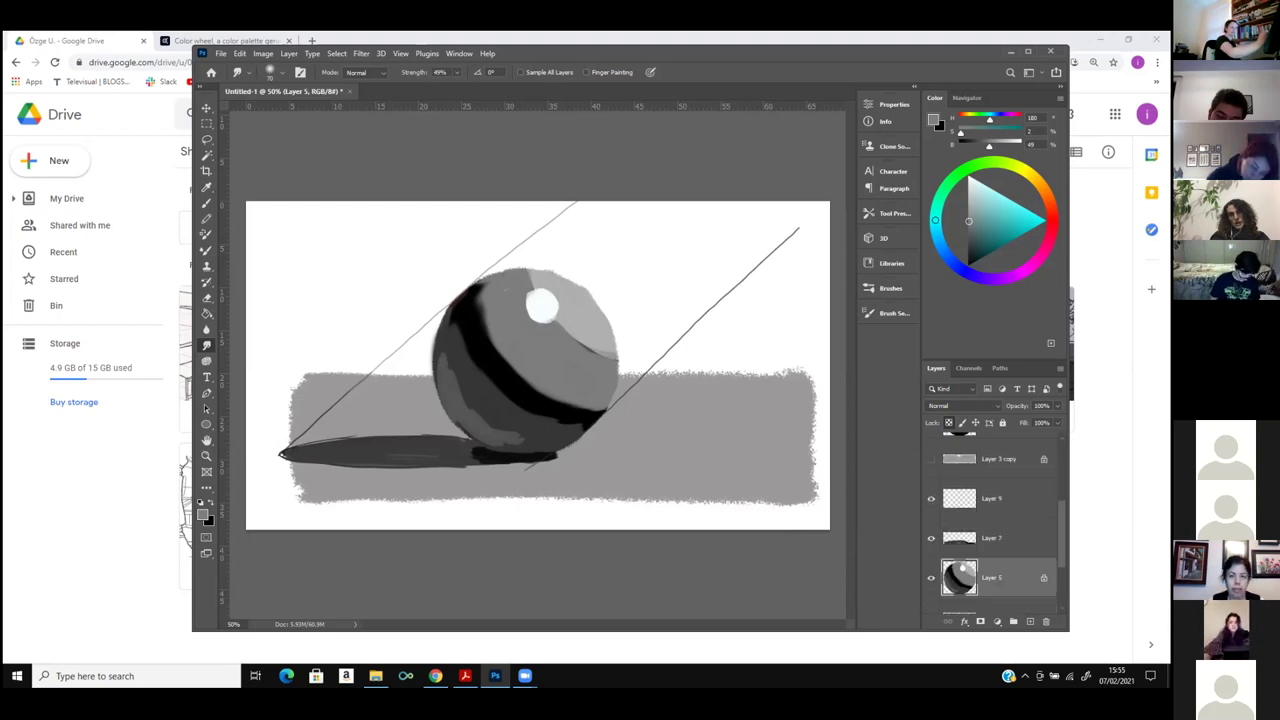
left_click(931, 493)
left_click(931, 533)
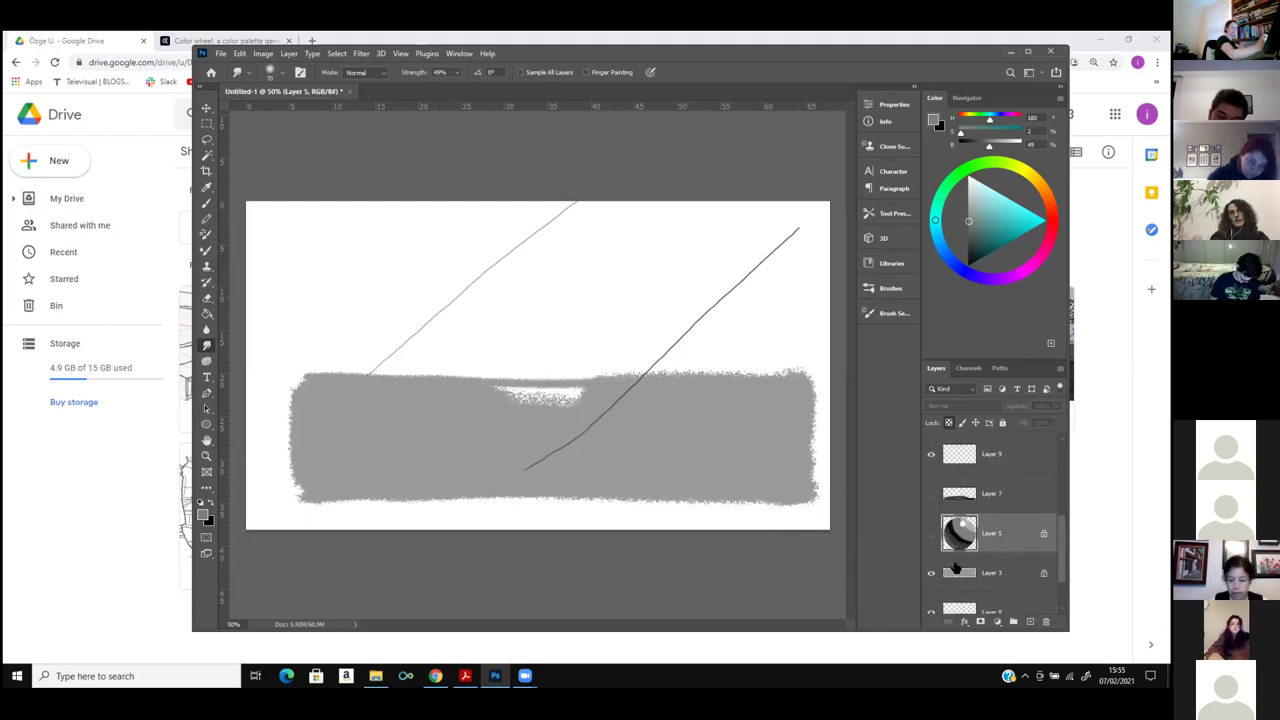
left_click(932, 572)
left_click(932, 572)
scroll(1000, 530, "up", 3)
scroll(1000, 530, "down", 3)
left_click(932, 572)
scroll(1000, 530, "up", 2)
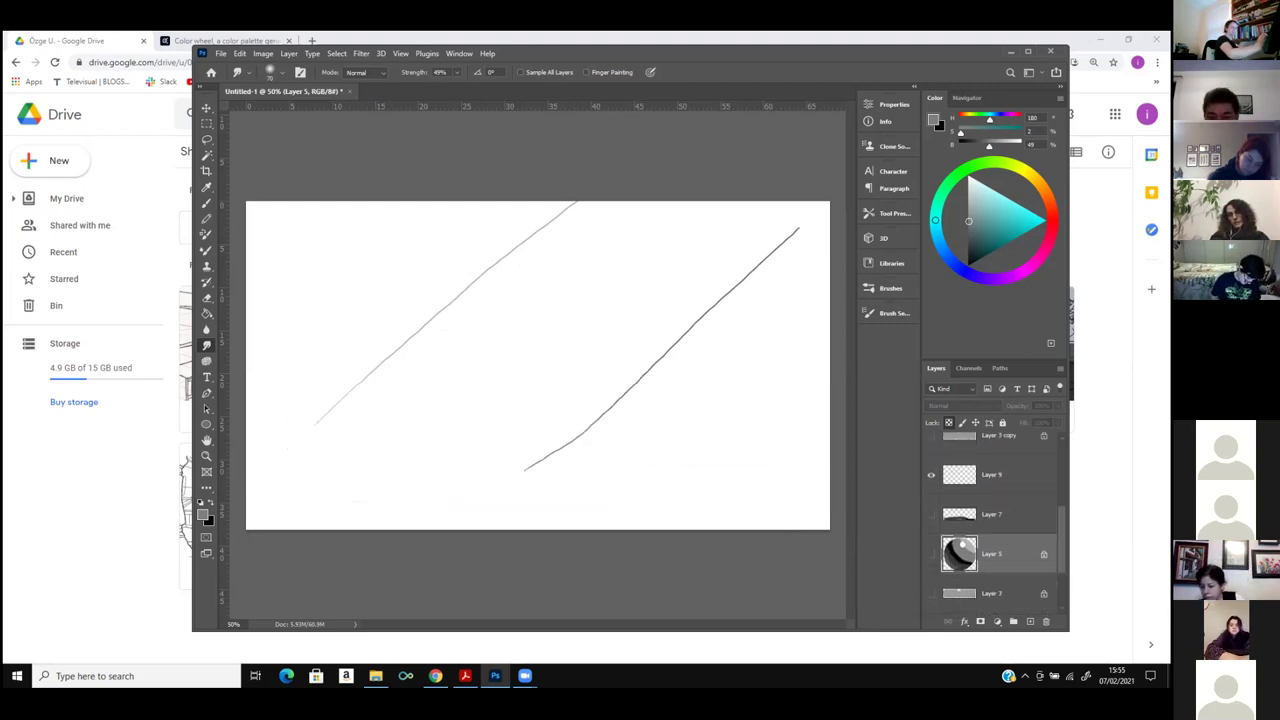
scroll(1000, 530, "up", 1)
Show Layer 3 copy and Layer 5 copy with the plain ground and black ball, and hide Layer 8.
left_click(931, 525)
left_click(931, 486)
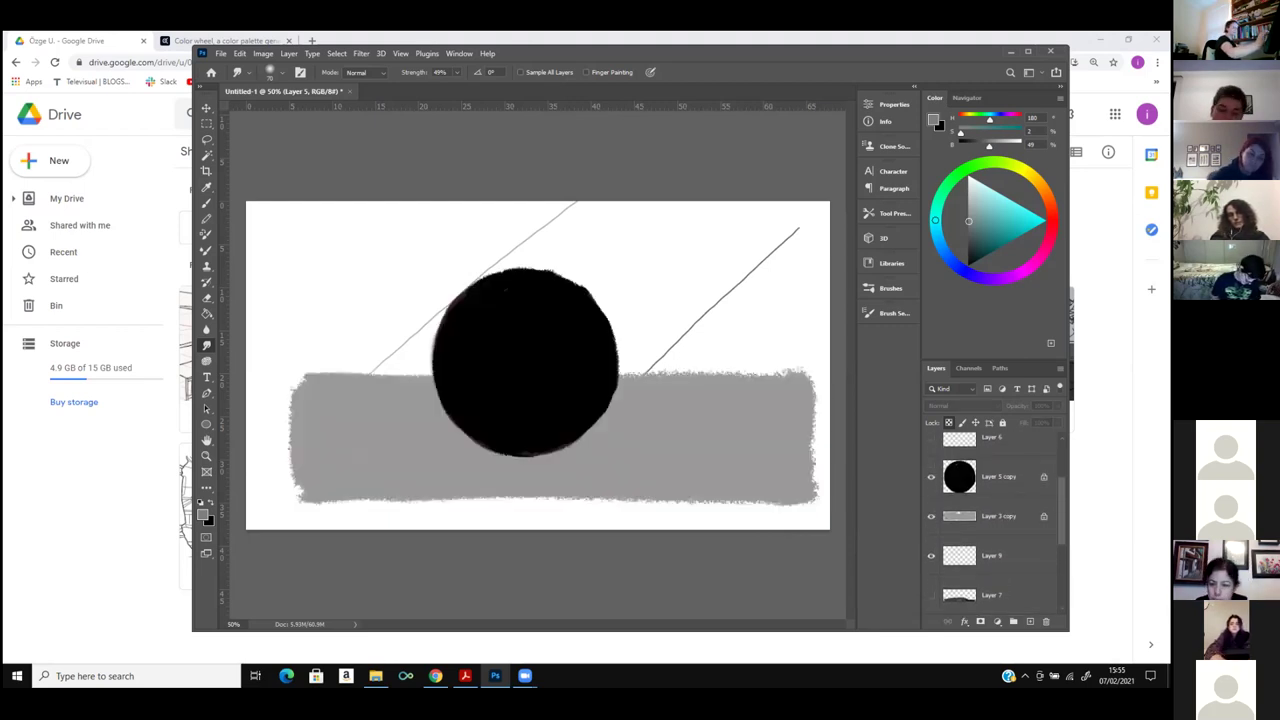
scroll(1000, 530, "up", 1)
scroll(1000, 530, "down", 4)
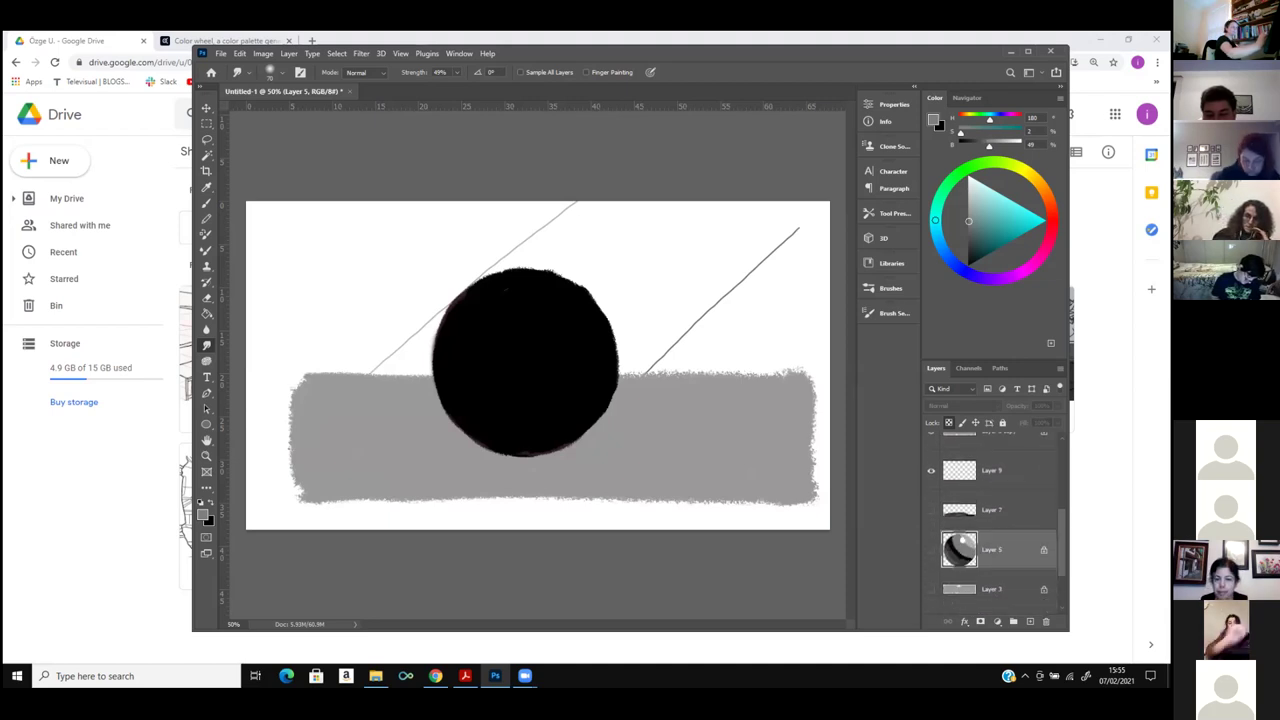
scroll(1000, 530, "up", 5)
scroll(1000, 530, "down", 5)
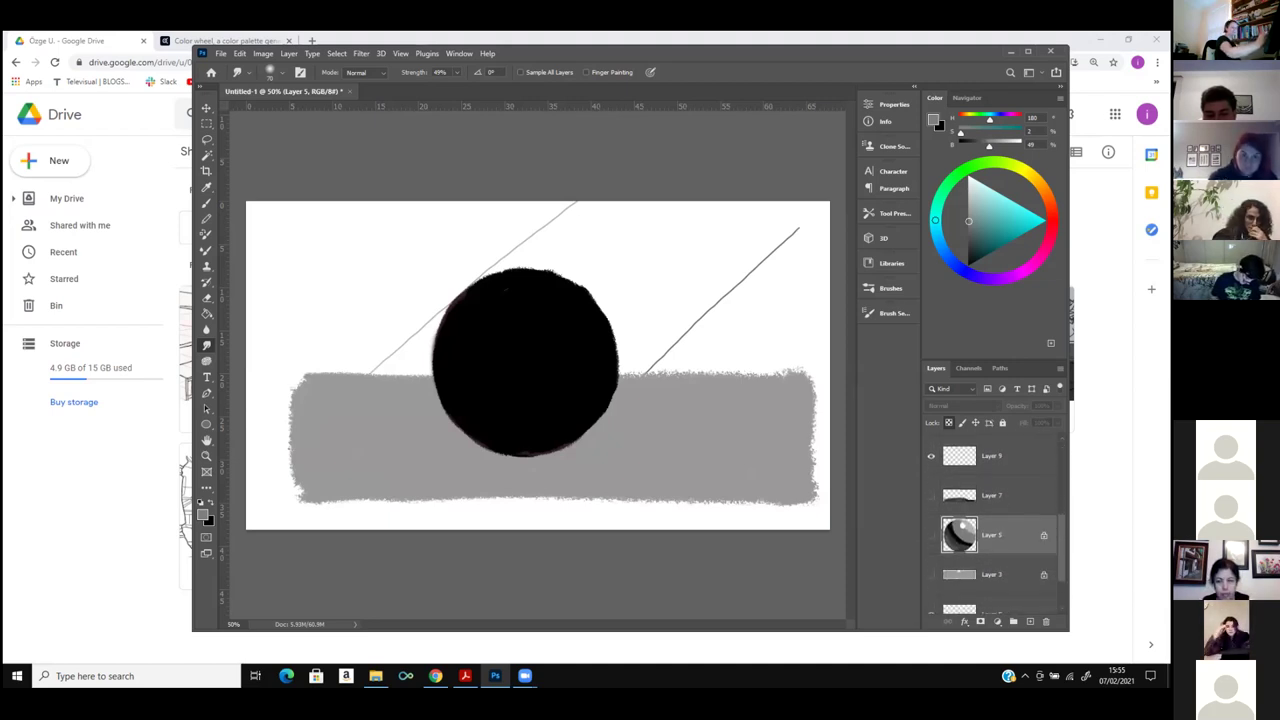
left_click(931, 594)
scroll(1000, 530, "down", 1)
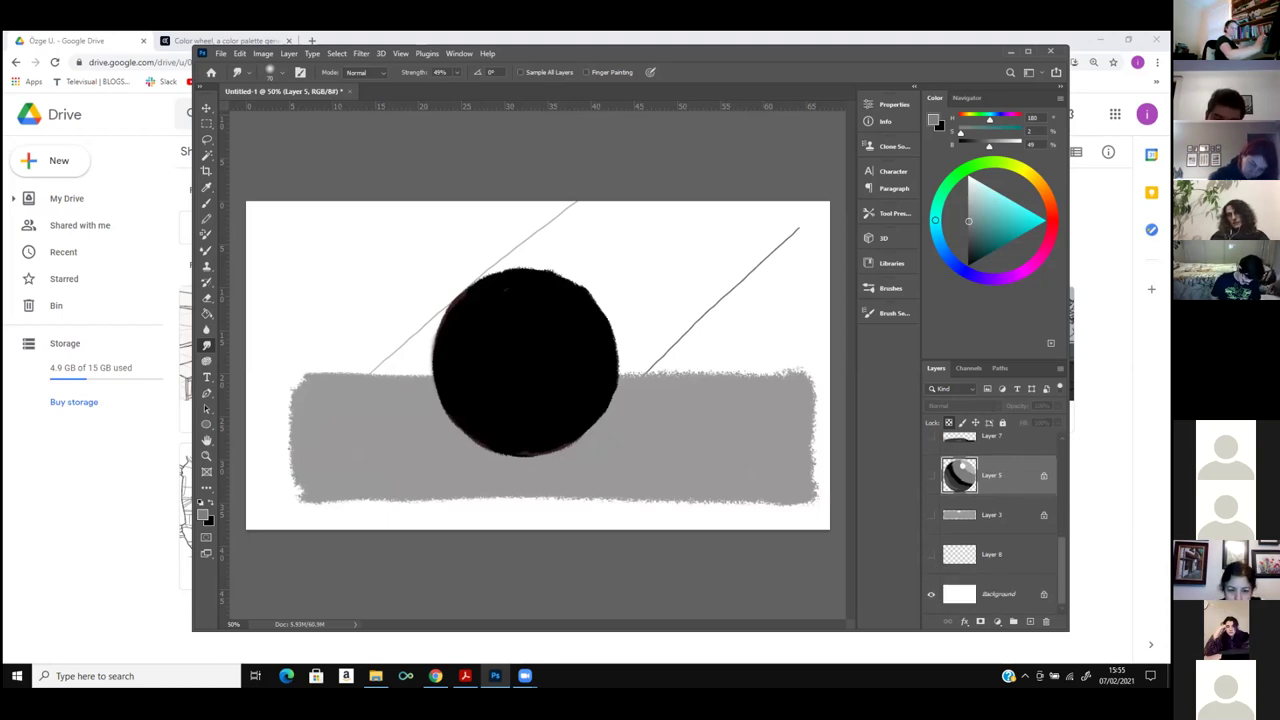
Toggle the Background layer's visibility off and on, and make it the active layer.
left_click(930, 595)
left_click(930, 595)
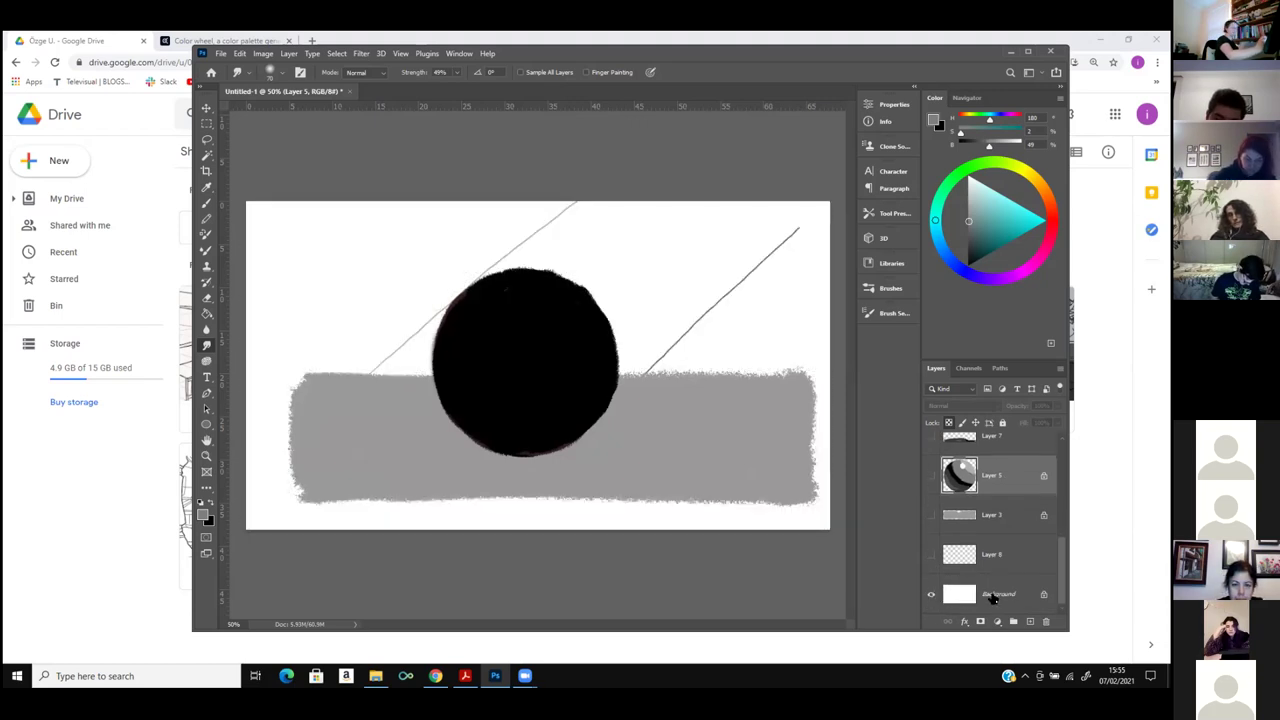
left_click(997, 605)
scroll(990, 520, "up", 1)
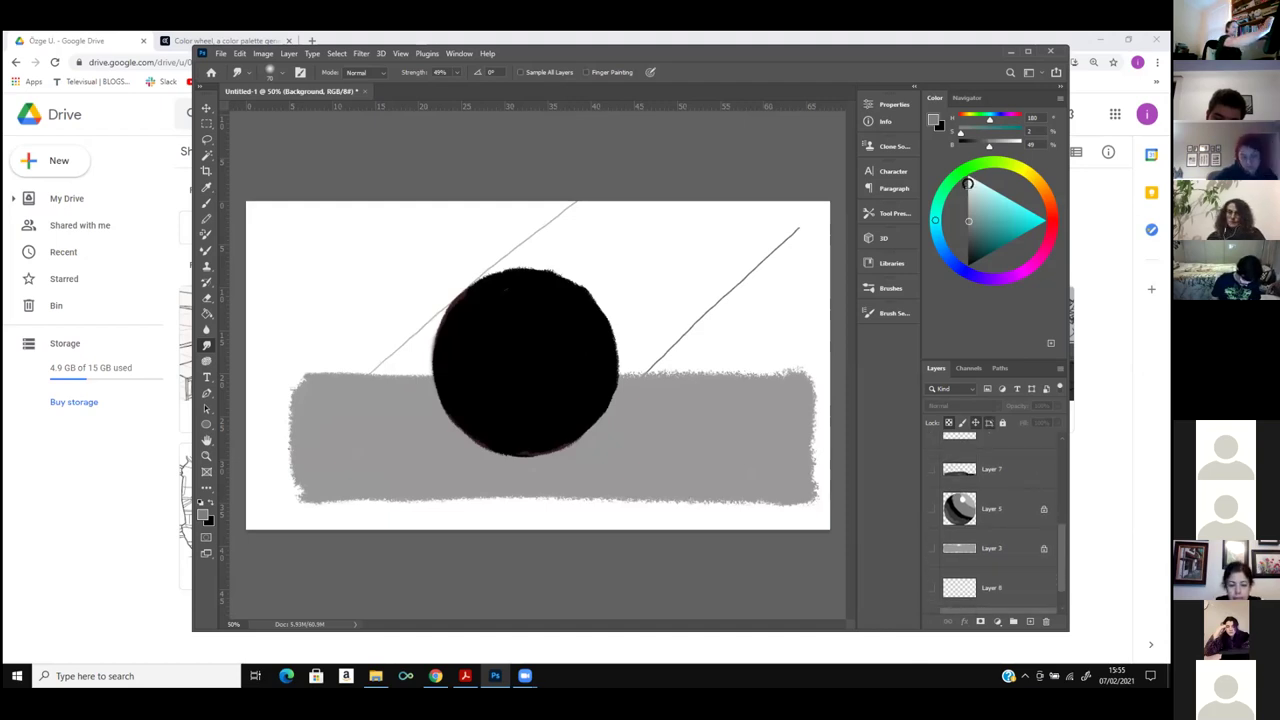
scroll(1045, 530, "down", 1)
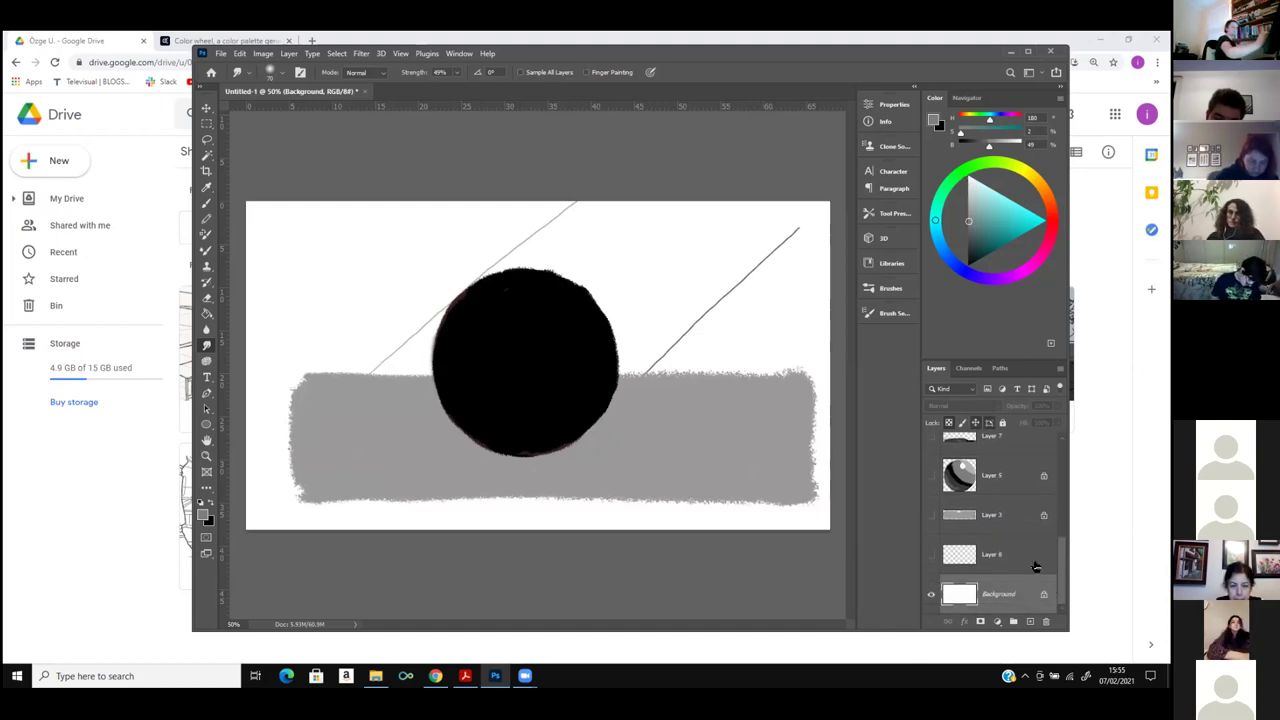
Add a new layer directly above the Background, check its visibility by toggling it off and on, and activate the Brush tool.
left_click(1030, 621)
left_click(970, 178)
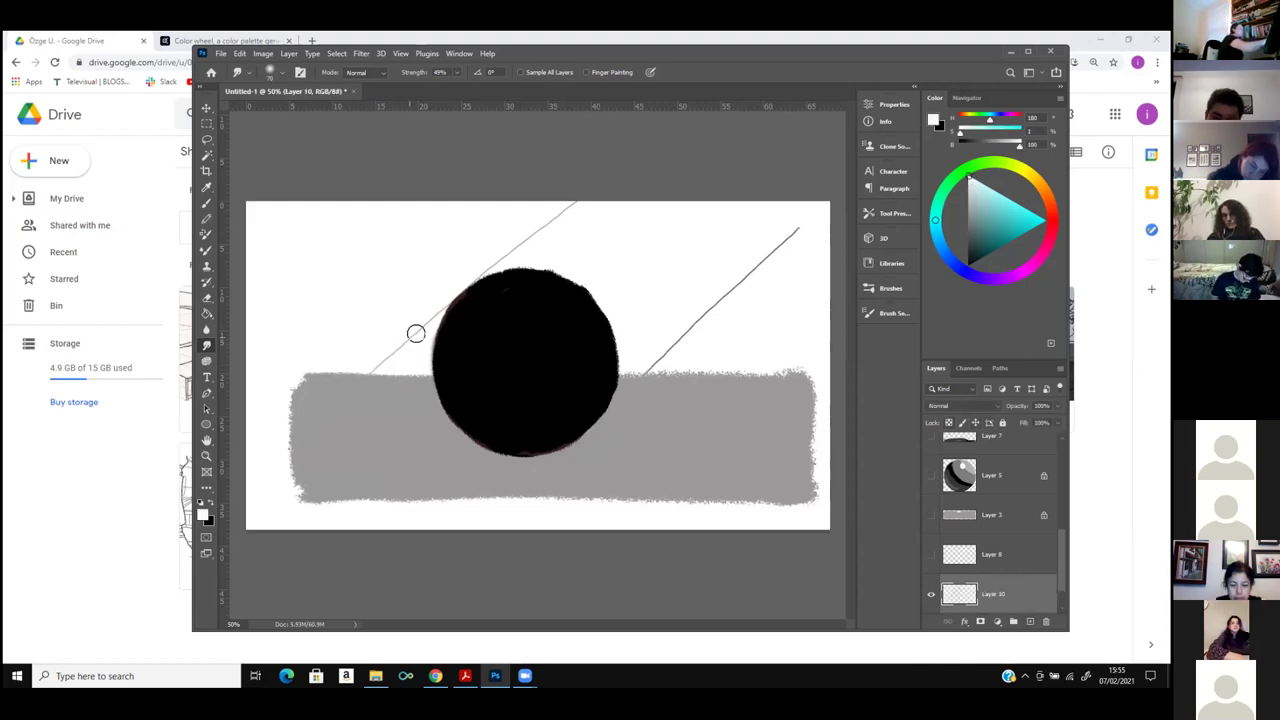
scroll(1049, 588, "down", 1)
left_click(930, 556)
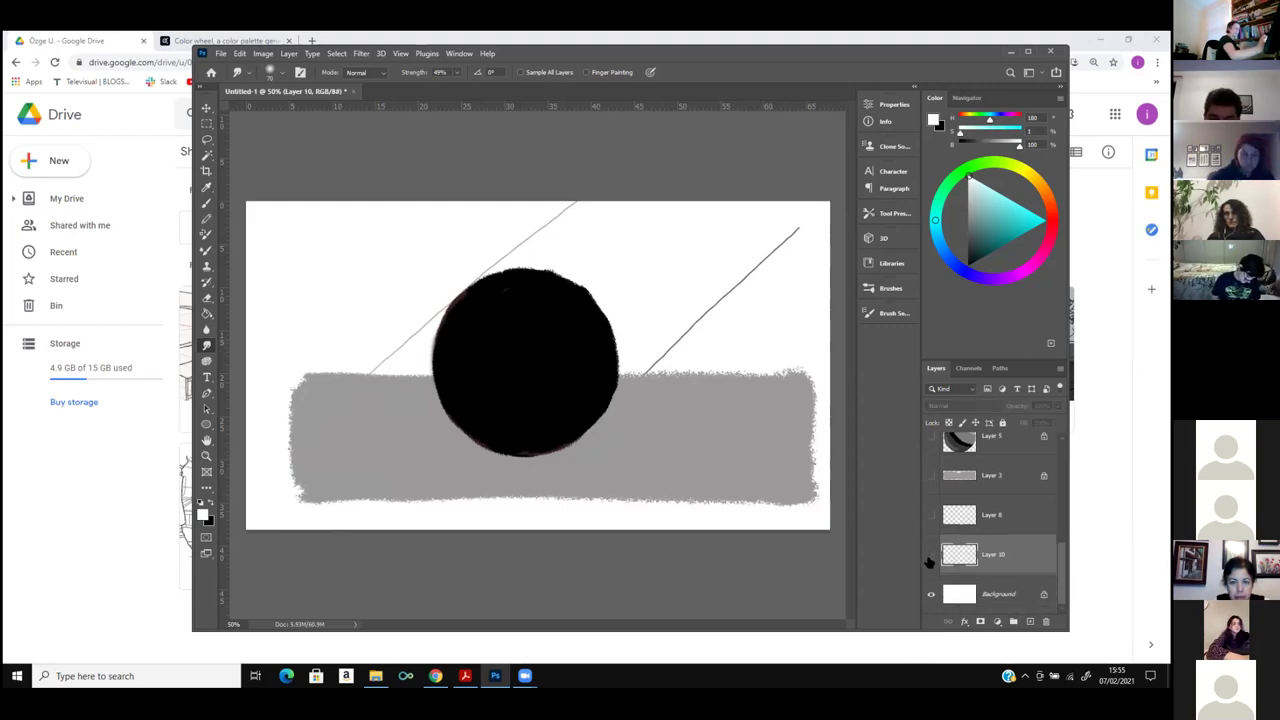
left_click(931, 556)
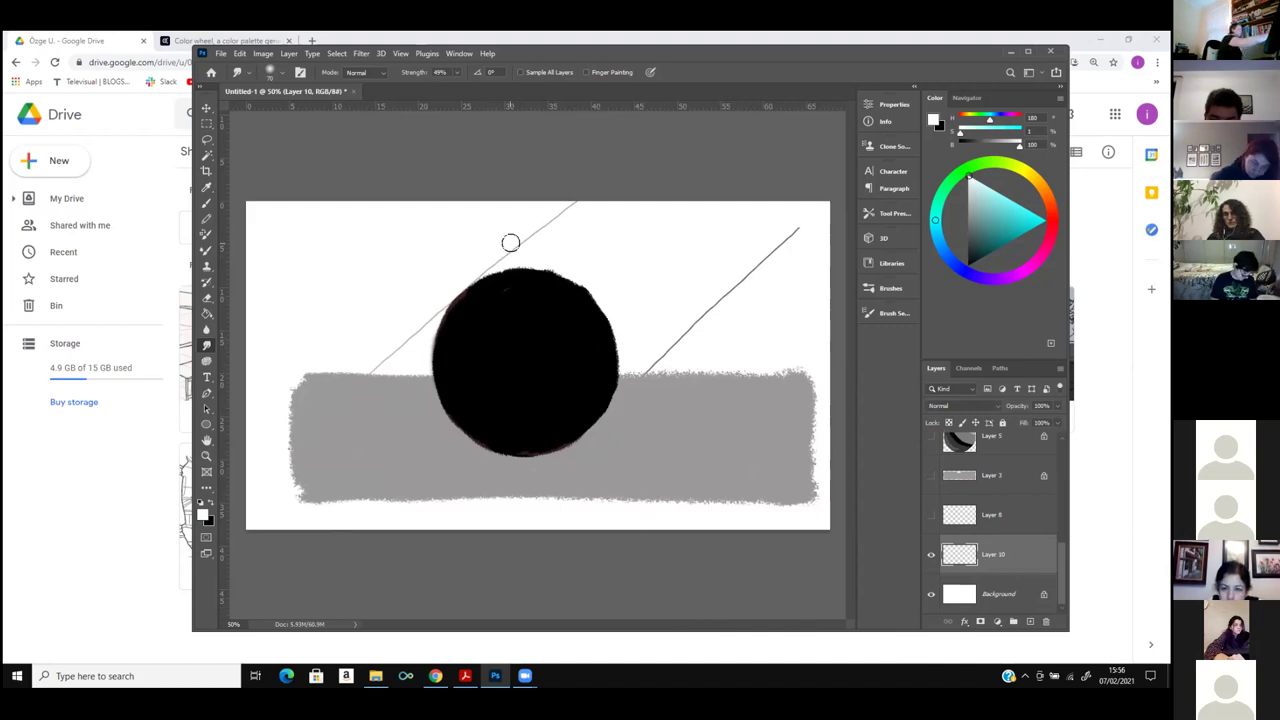
key("b")
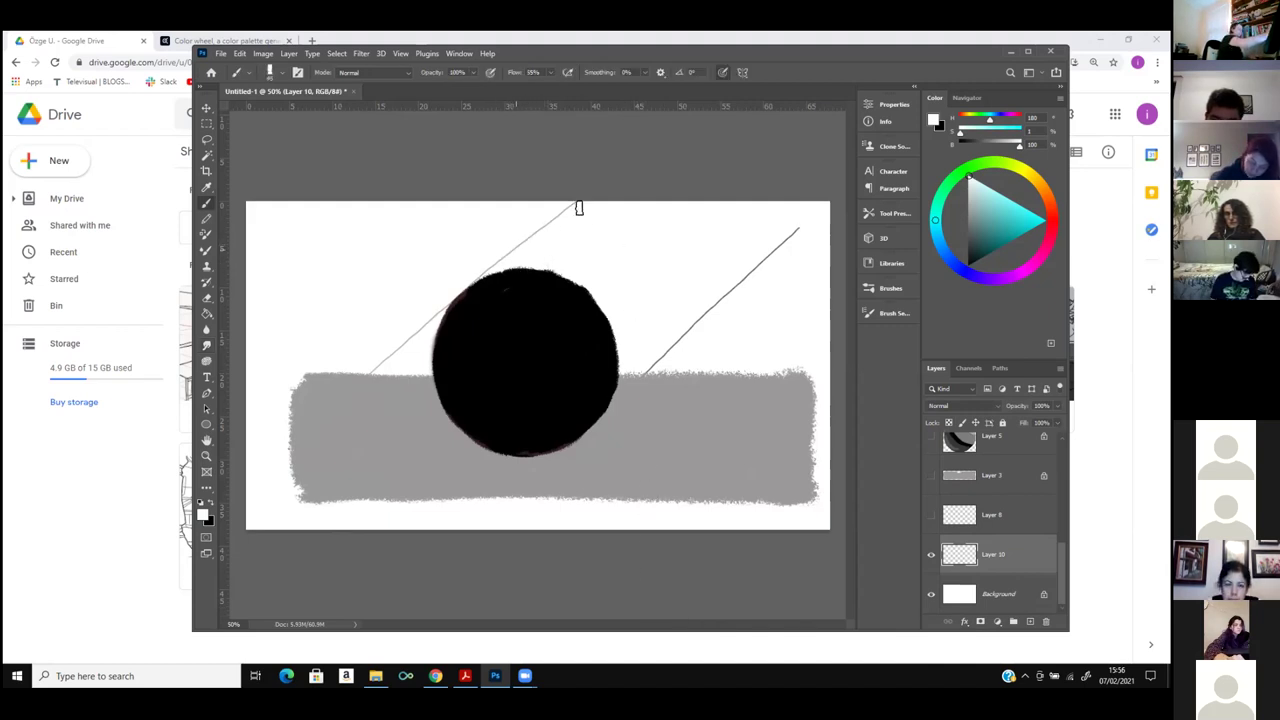
left_click(997, 216)
mouse_move(760, 236)
left_mouse_down()
mouse_move(729, 286)
mouse_move(740, 285)
left_mouse_up()
key("ctrl+z")
key("ctrl+z")
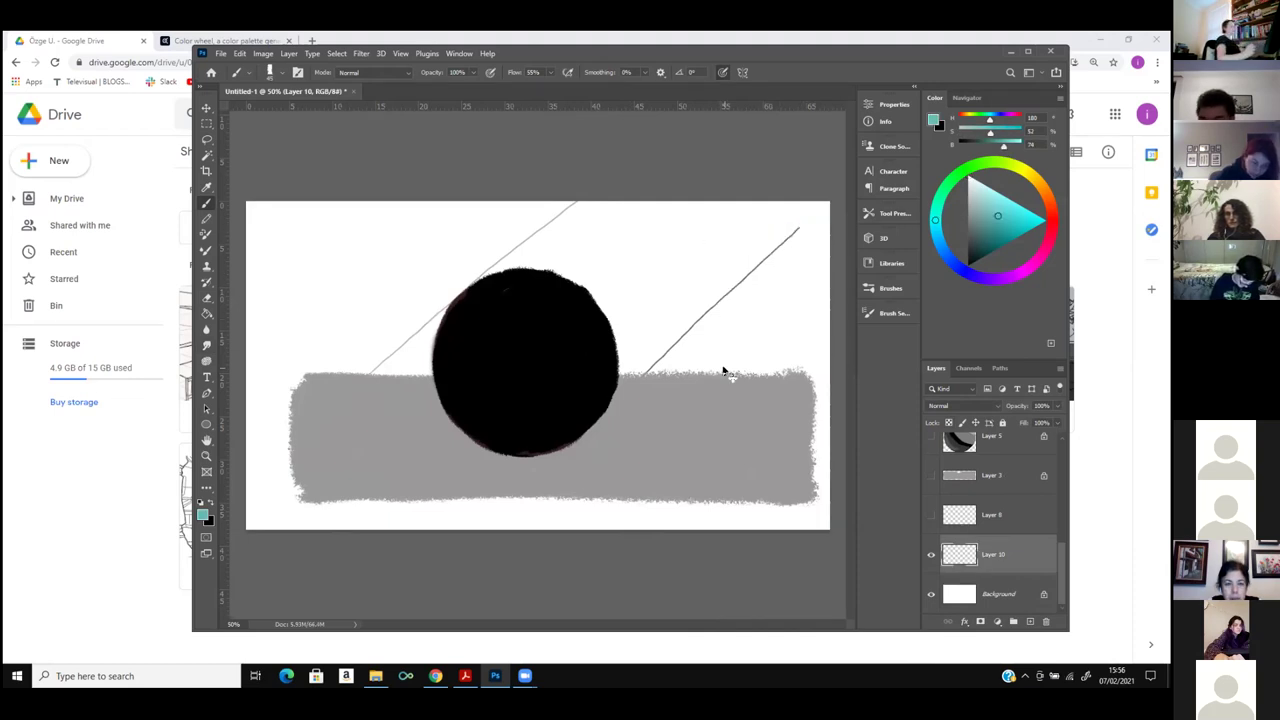
Hide Layer 9 with the diagonal light lines, toggling Layer 3 copy and Layer 5 copy off and back on.
scroll(995, 520, "up", 3)
left_click(931, 570)
scroll(935, 530, "up", 1)
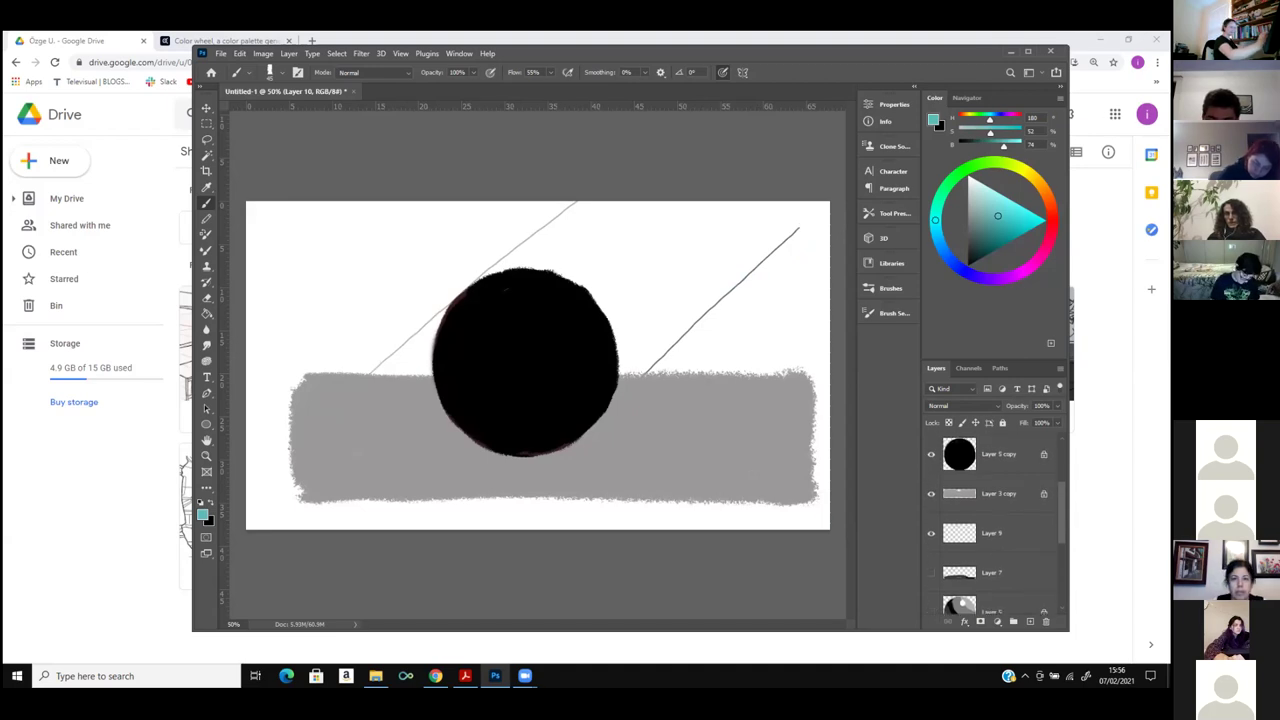
left_click(931, 526)
left_click(931, 487)
left_click(931, 447)
left_click(931, 526)
left_click(931, 526)
scroll(962, 552, "up", 1)
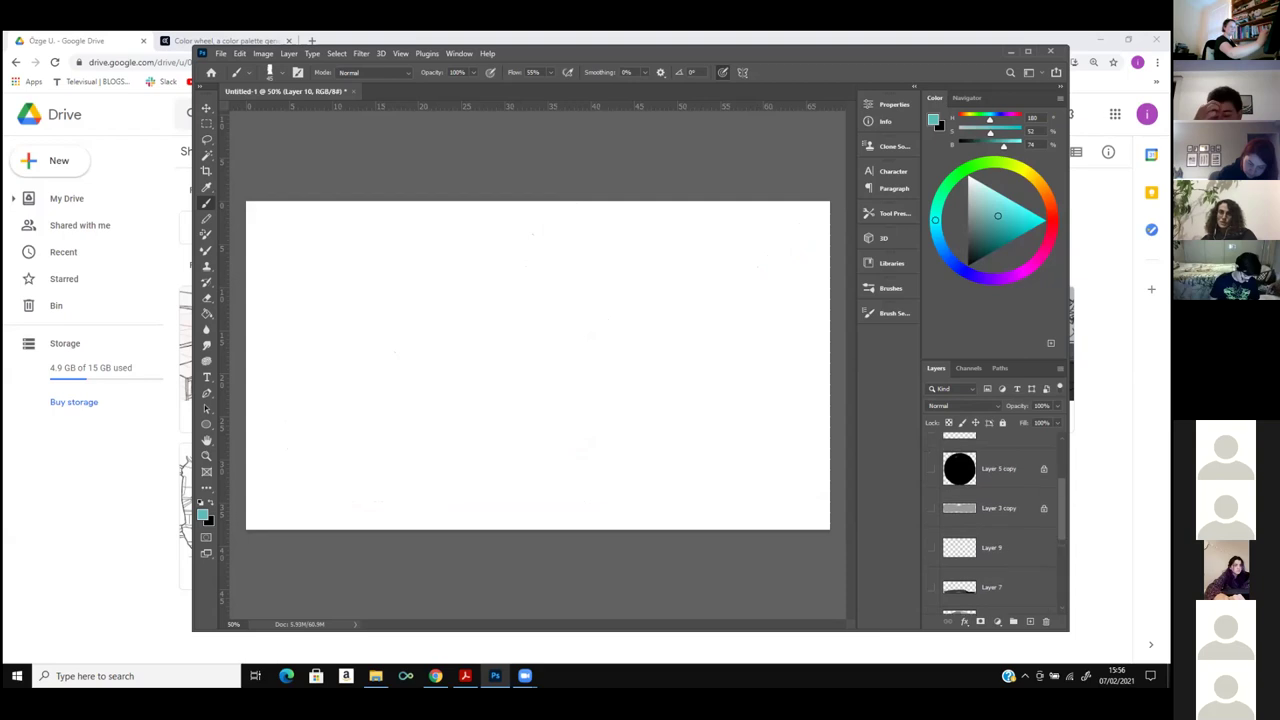
left_click(931, 516)
left_click(931, 477)
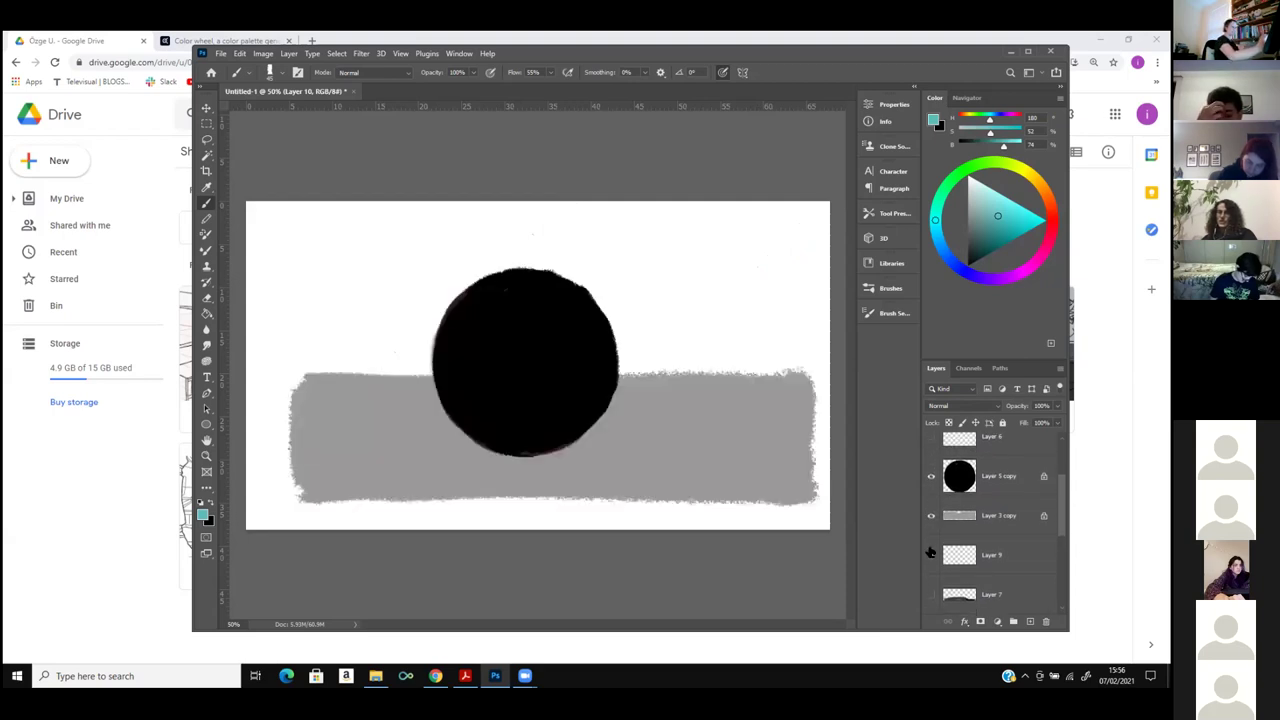
scroll(931, 478, "up", 1)
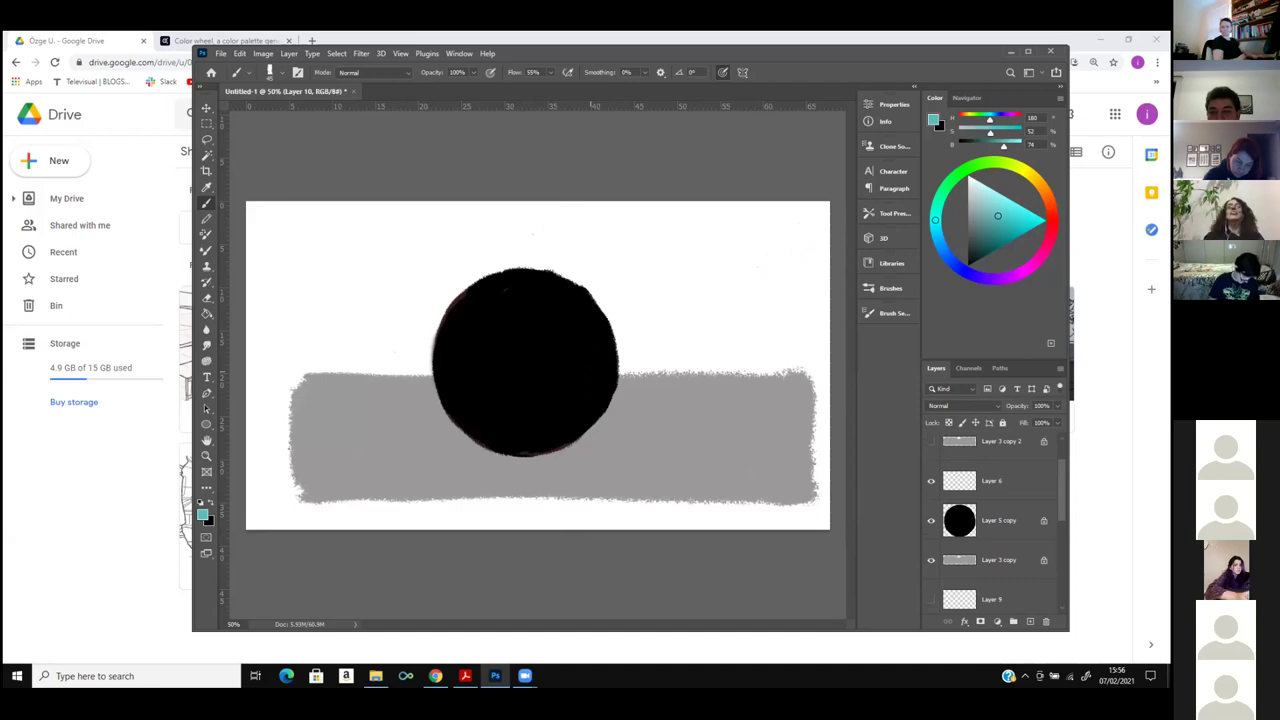
Paint the upper half of the black ball on Layer 5 copy in dark grey at 30% brightness, with a curved lower edge.
left_click_drag(968, 247, 967, 238)
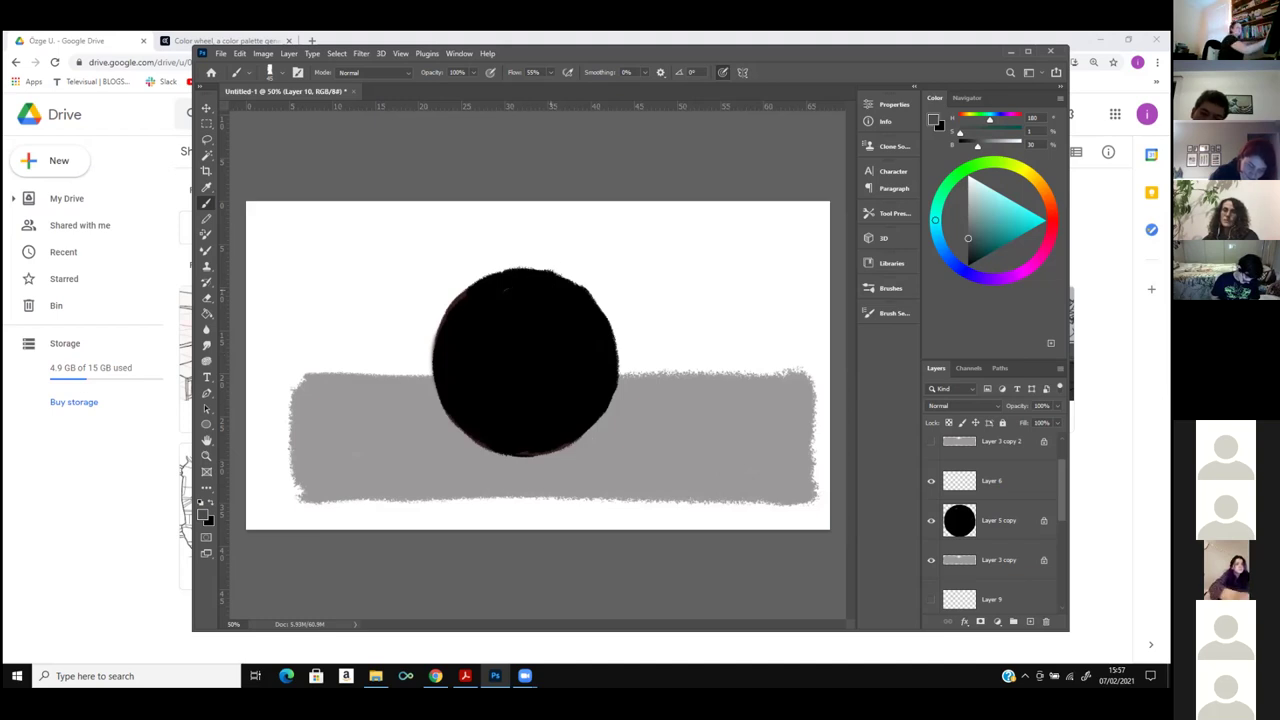
left_click(1016, 528)
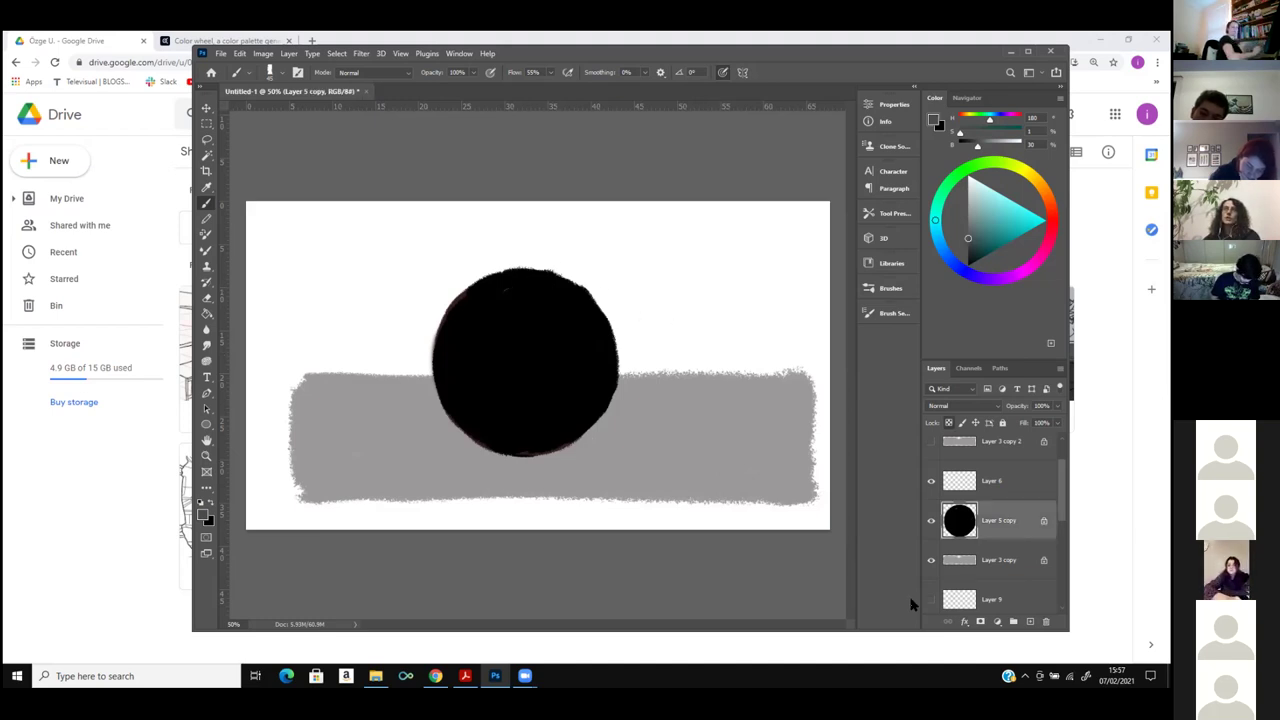
mouse_move(513, 268)
left_mouse_down()
mouse_move(459, 293)
mouse_move(530, 267)
mouse_move(463, 309)
mouse_move(546, 279)
mouse_move(448, 336)
mouse_move(495, 350)
mouse_move(561, 276)
mouse_move(583, 280)
mouse_move(499, 341)
mouse_move(578, 300)
mouse_move(516, 356)
mouse_move(601, 343)
mouse_move(608, 330)
mouse_move(542, 353)
mouse_move(534, 336)
mouse_move(488, 340)
left_mouse_up()
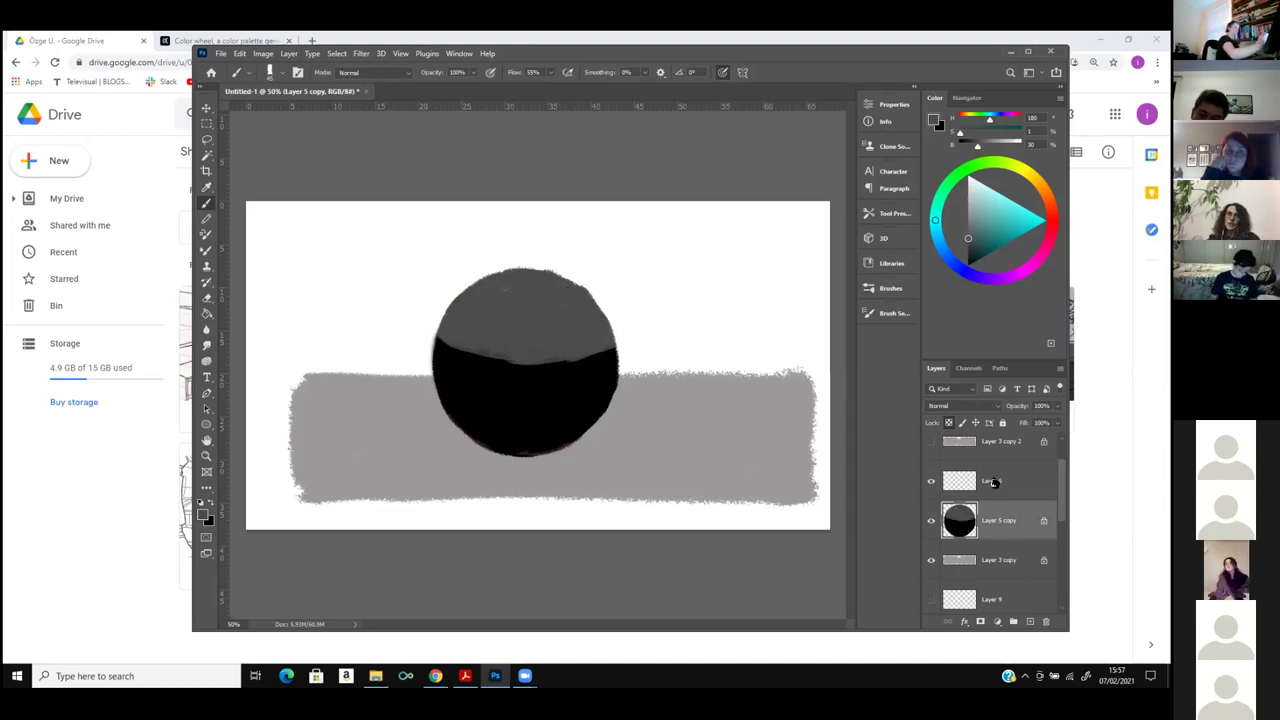
Draw six thin dark arrows on Layer 6 around and above the ball, pointing downward to indicate overhead light.
left_click(993, 482)
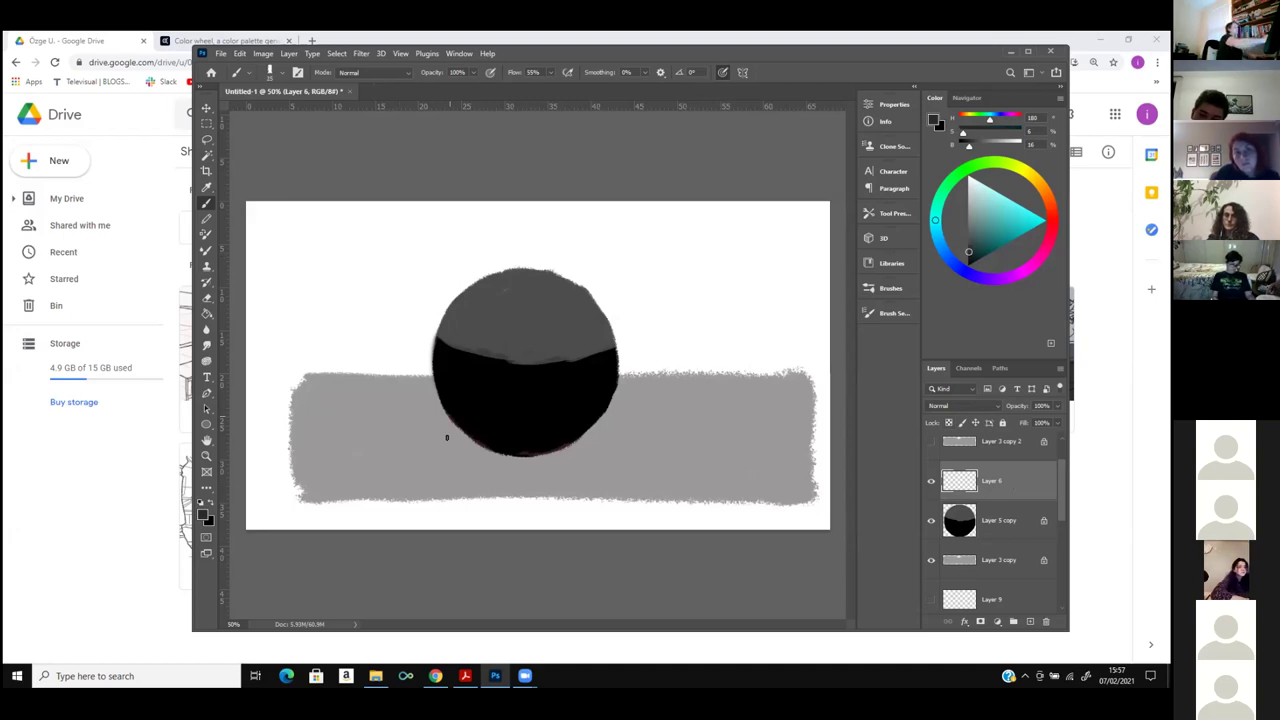
left_click_drag(415, 331, 390, 243)
mouse_move(615, 203)
left_mouse_down()
mouse_move(607, 260)
mouse_move(621, 227)
left_mouse_up()
mouse_move(720, 268)
left_mouse_down()
mouse_move(662, 330)
mouse_move(696, 312)
left_mouse_up()
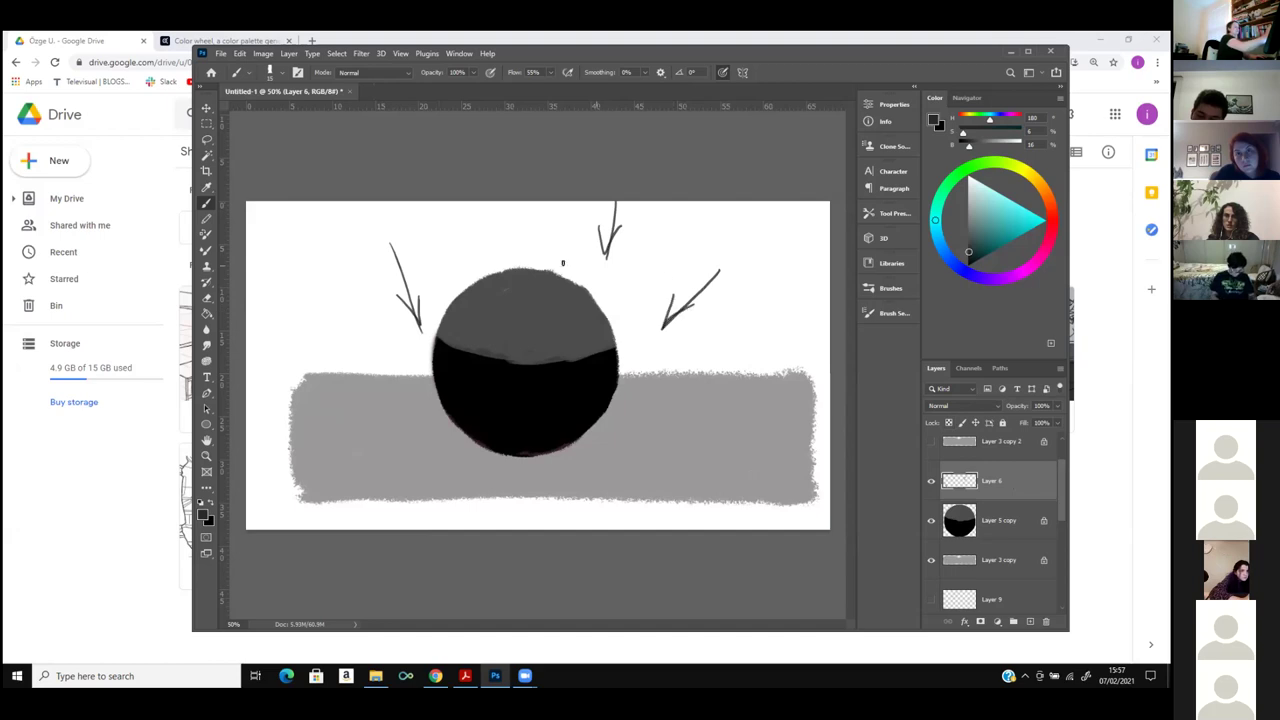
mouse_move(418, 216)
left_mouse_down()
mouse_move(421, 268)
mouse_move(431, 234)
left_mouse_up()
mouse_move(276, 213)
left_mouse_down()
mouse_move(309, 300)
mouse_move(307, 264)
left_mouse_up()
mouse_move(803, 217)
left_mouse_down()
mouse_move(779, 268)
mouse_move(795, 258)
left_mouse_up()
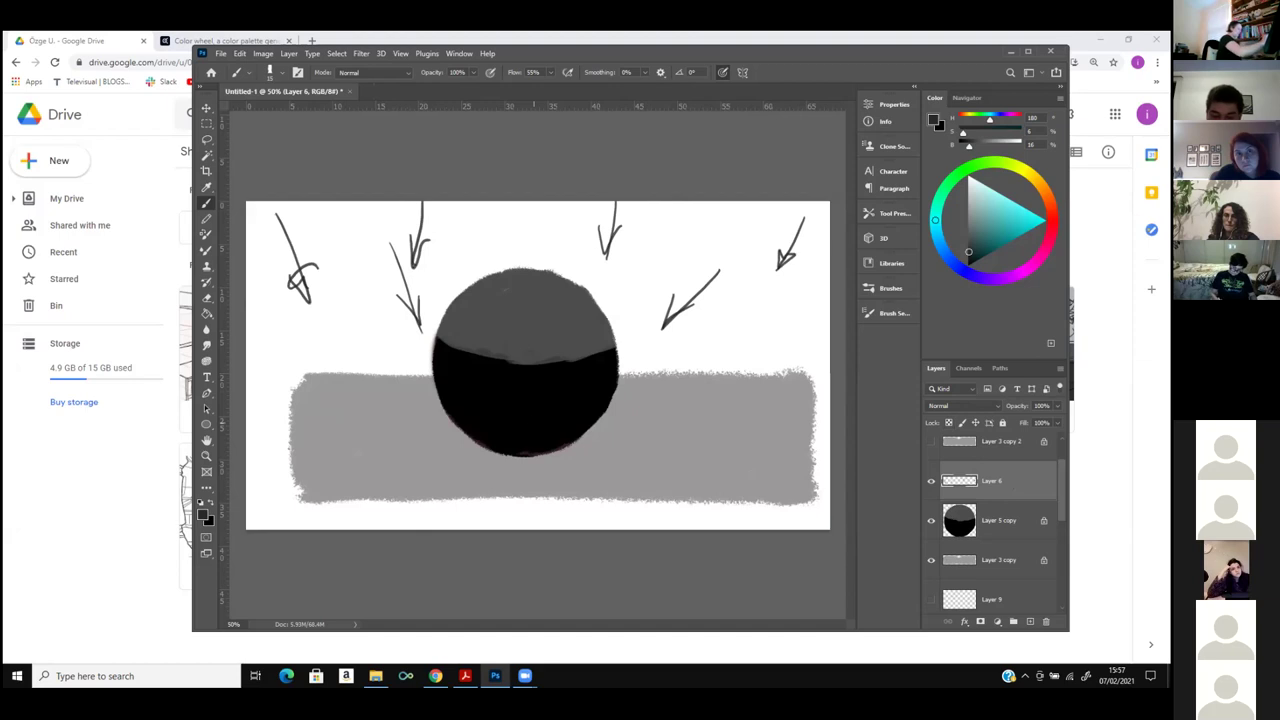
Sample the ball's dark grey and extend its curved lower edge slightly further into the black on Layer 5 copy.
key("i")
left_click(510, 318)
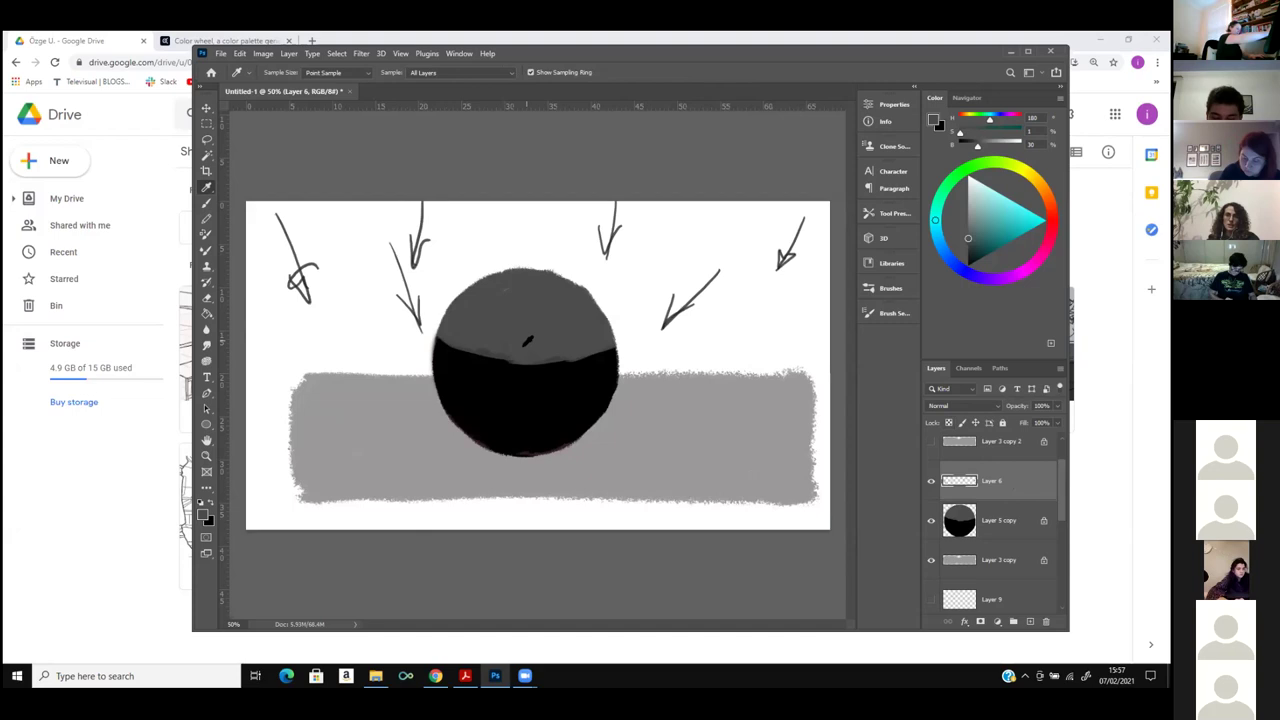
key("b")
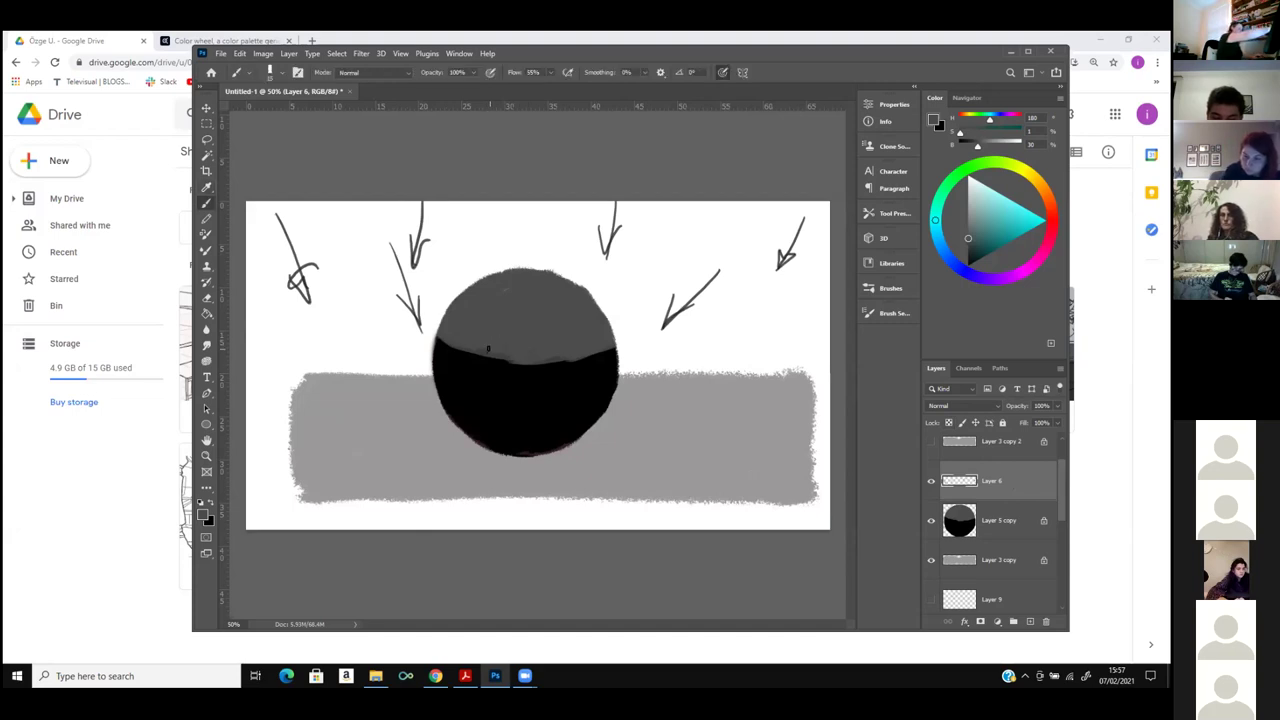
mouse_move(440, 342)
left_mouse_down()
mouse_move(529, 361)
mouse_move(540, 328)
mouse_move(578, 358)
left_mouse_up()
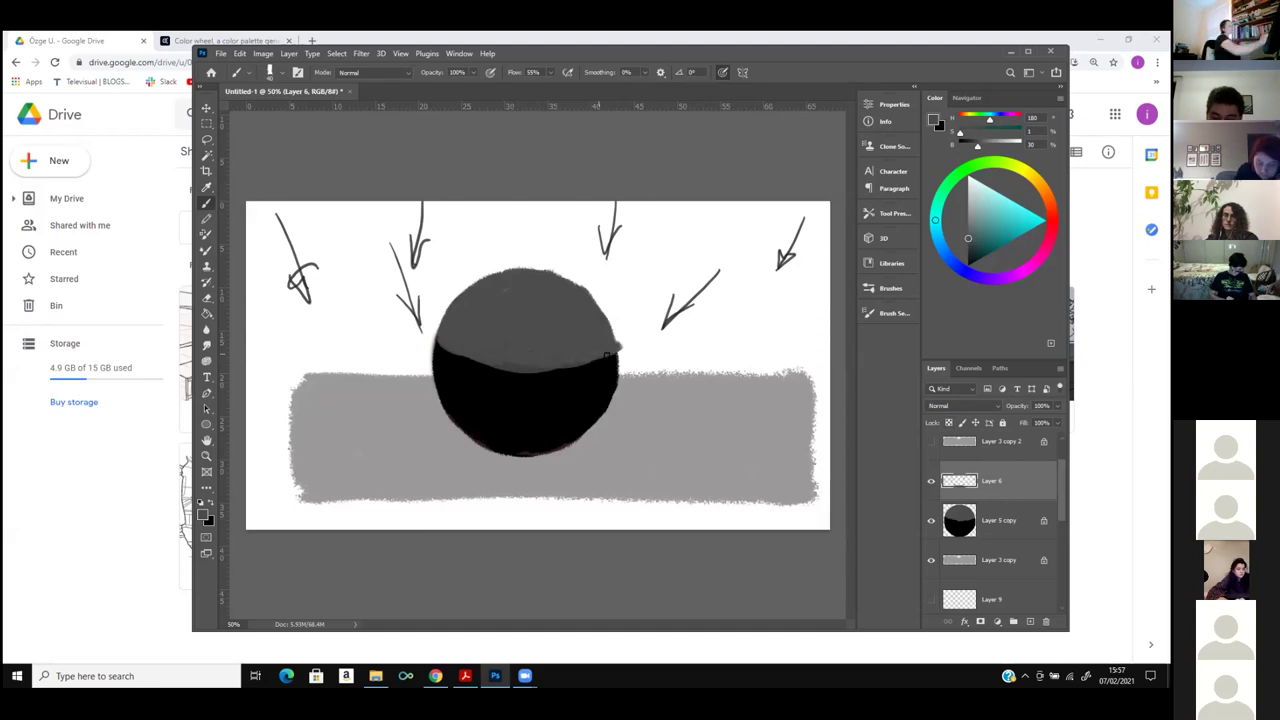
key("ctrl+z")
key("ctrl+z")
key("ctrl+z")
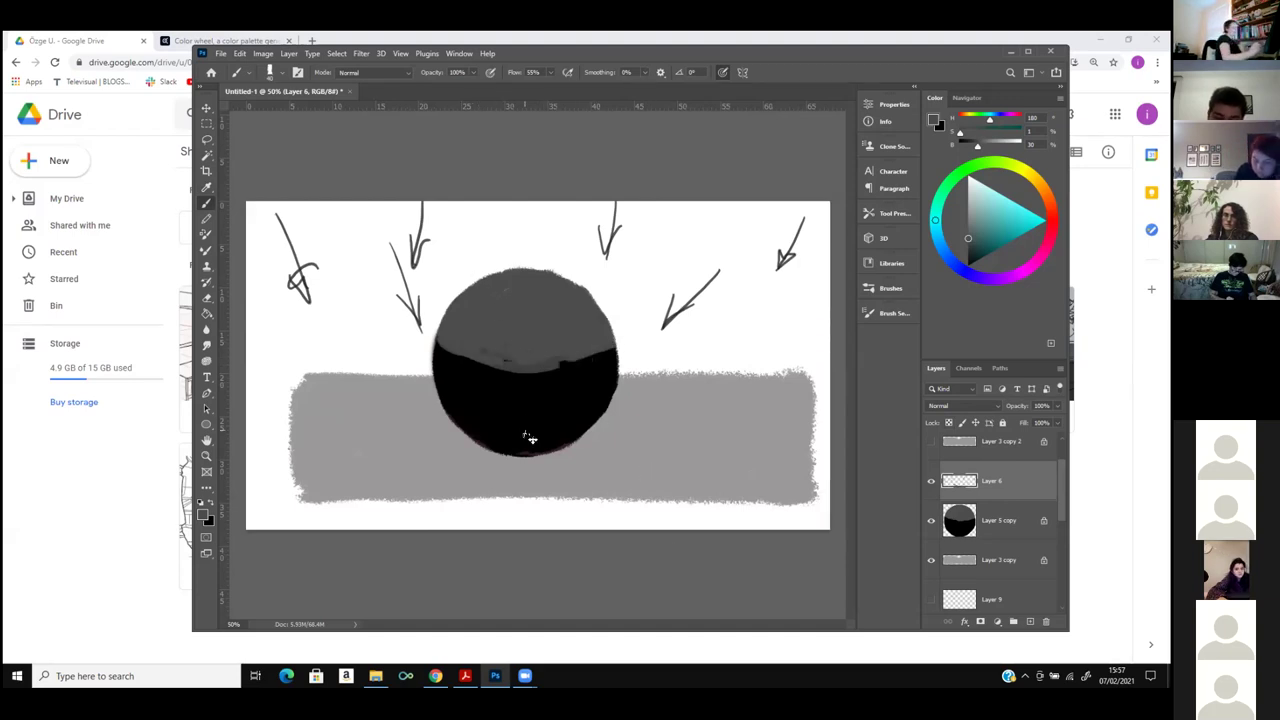
left_click(997, 516)
mouse_move(458, 347)
left_mouse_down()
mouse_move(445, 345)
mouse_move(536, 366)
mouse_move(612, 352)
left_mouse_up()
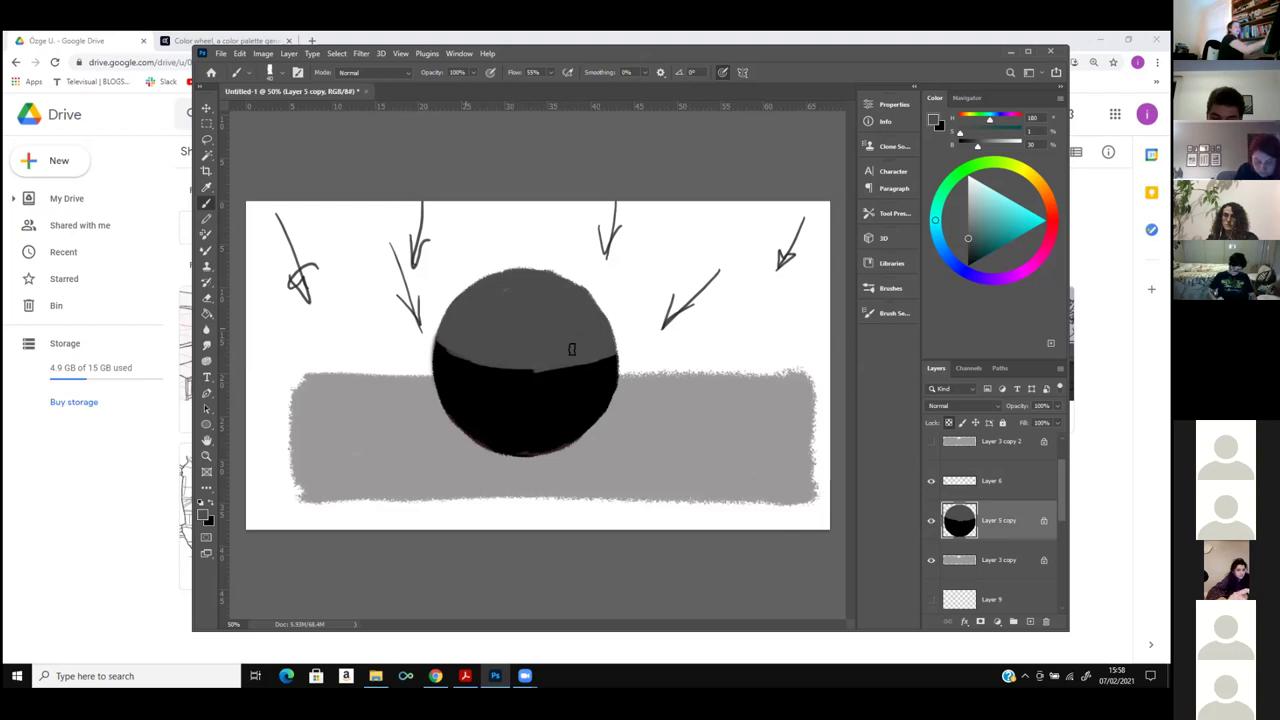
Paint a mid-grey cap at 48% brightness on top of the ball, with a small lighter highlight at 63% brightness on it.
left_click(967, 220)
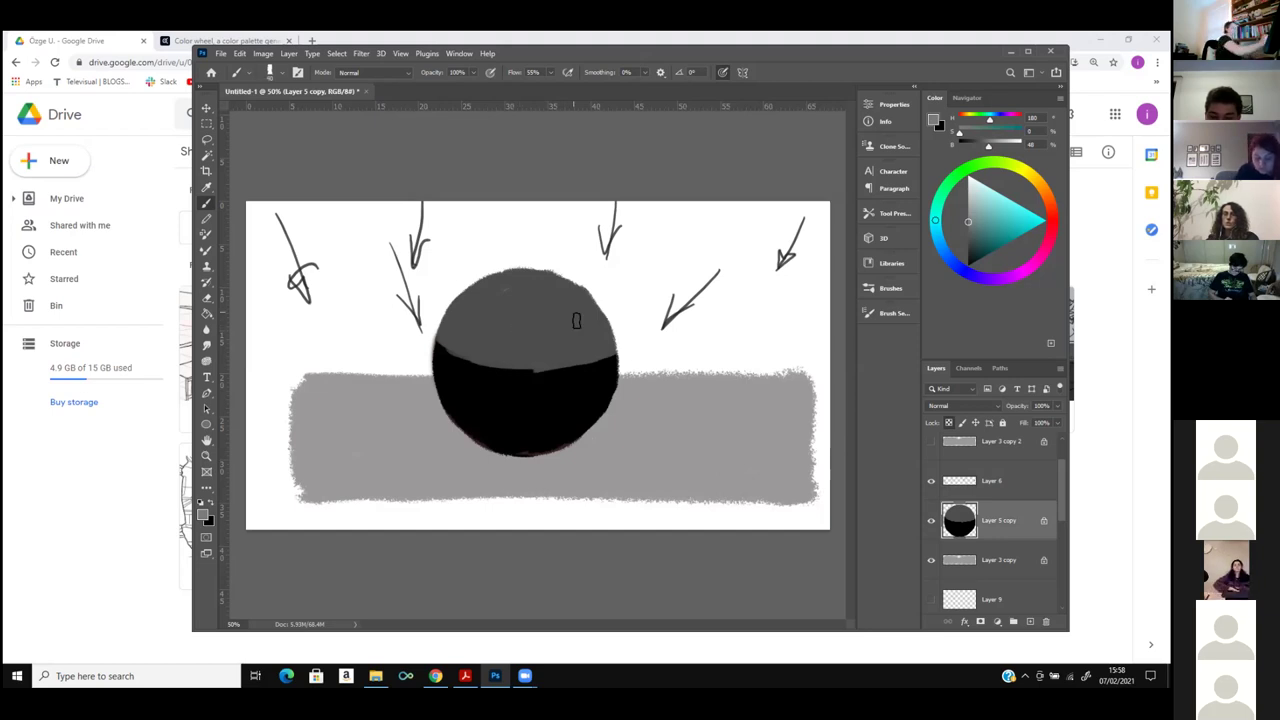
mouse_move(567, 284)
left_mouse_down()
mouse_move(466, 286)
mouse_move(496, 287)
mouse_move(478, 300)
mouse_move(571, 278)
mouse_move(516, 320)
mouse_move(594, 297)
mouse_move(599, 275)
left_mouse_up()
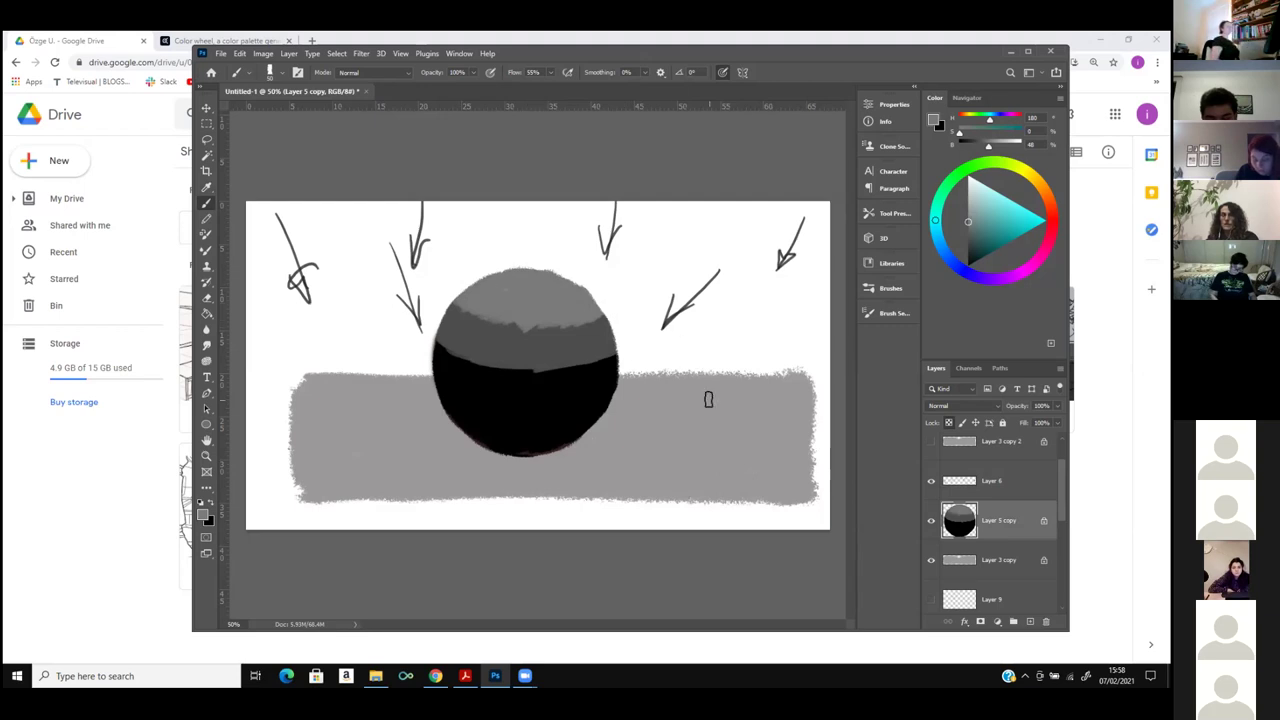
left_click(968, 203)
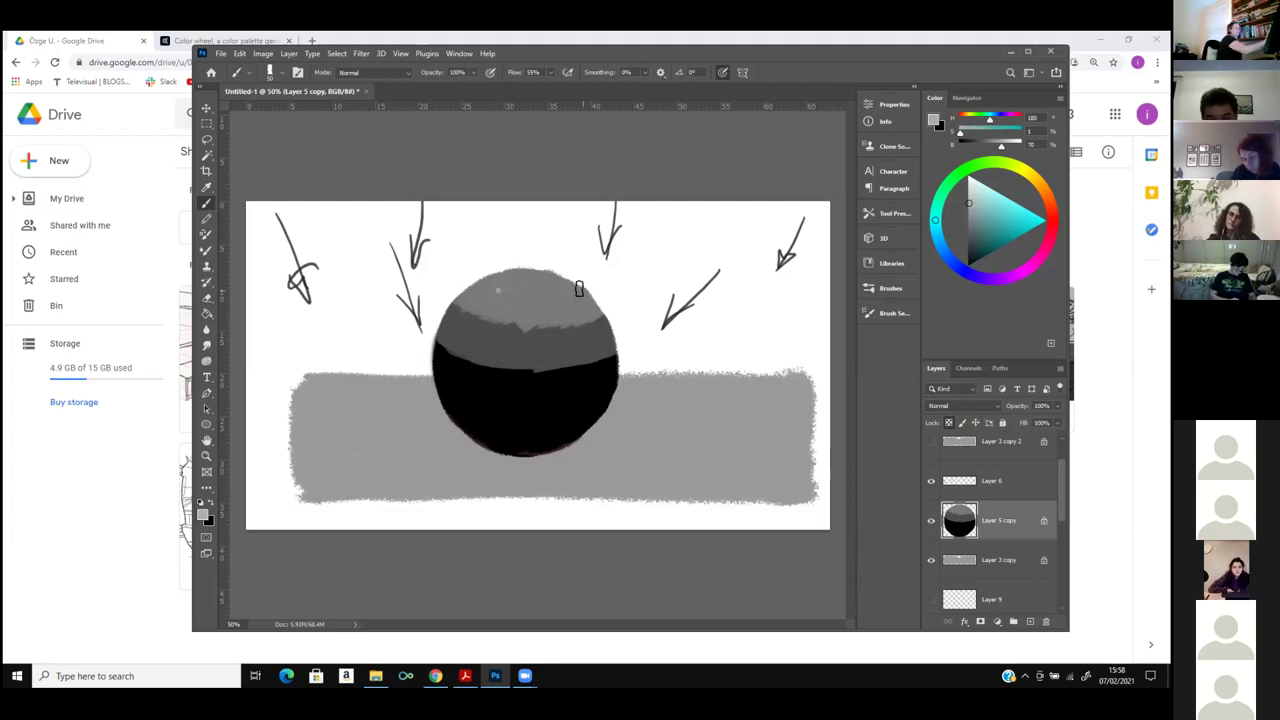
key("i")
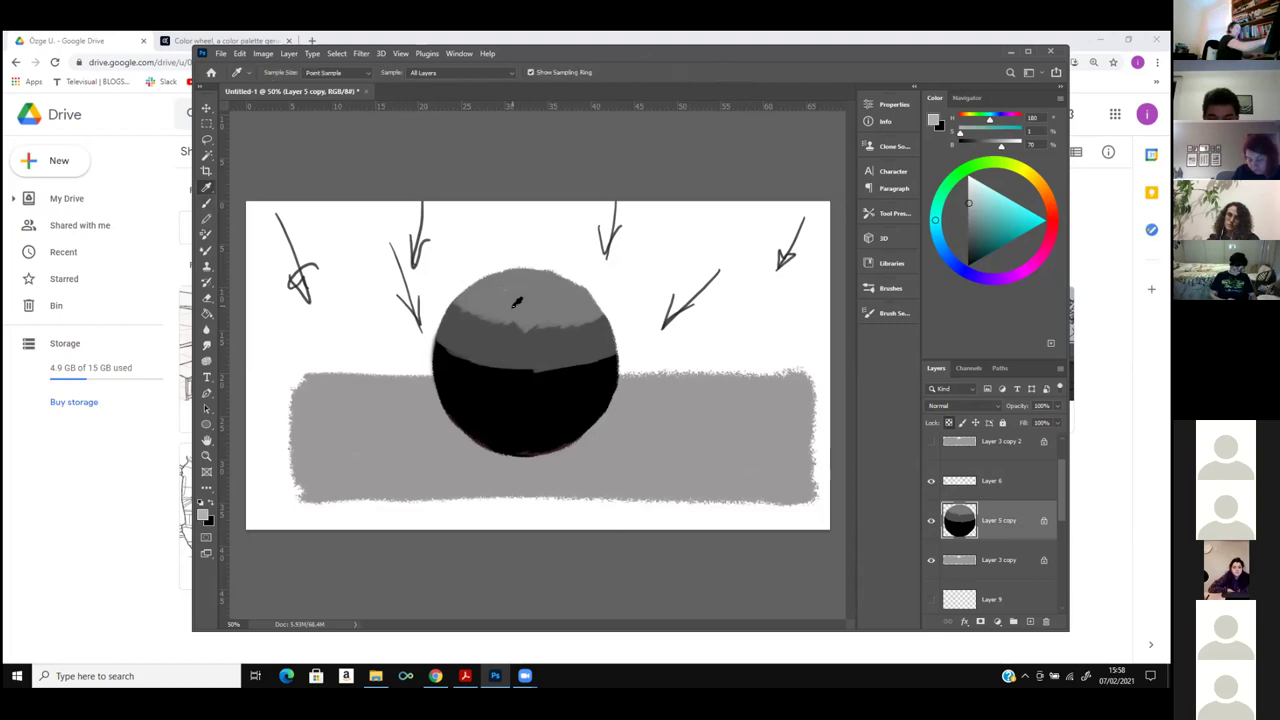
left_click(516, 297)
left_click(968, 208)
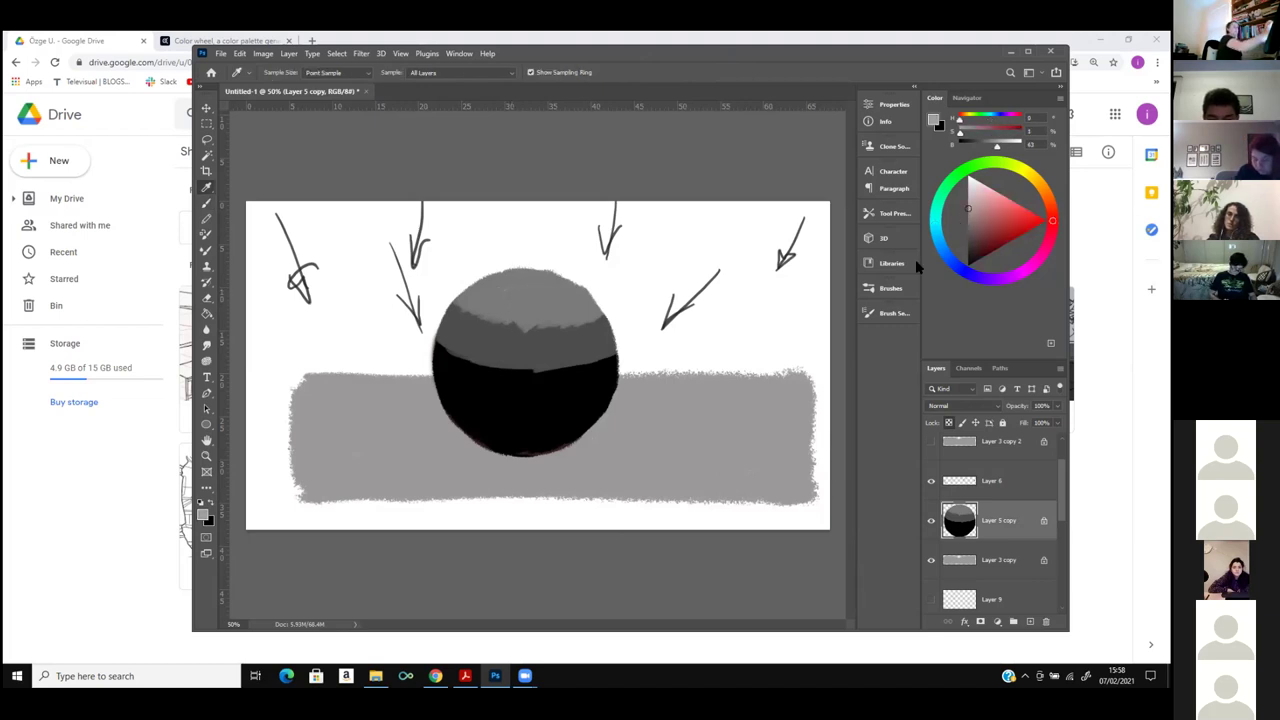
key("b")
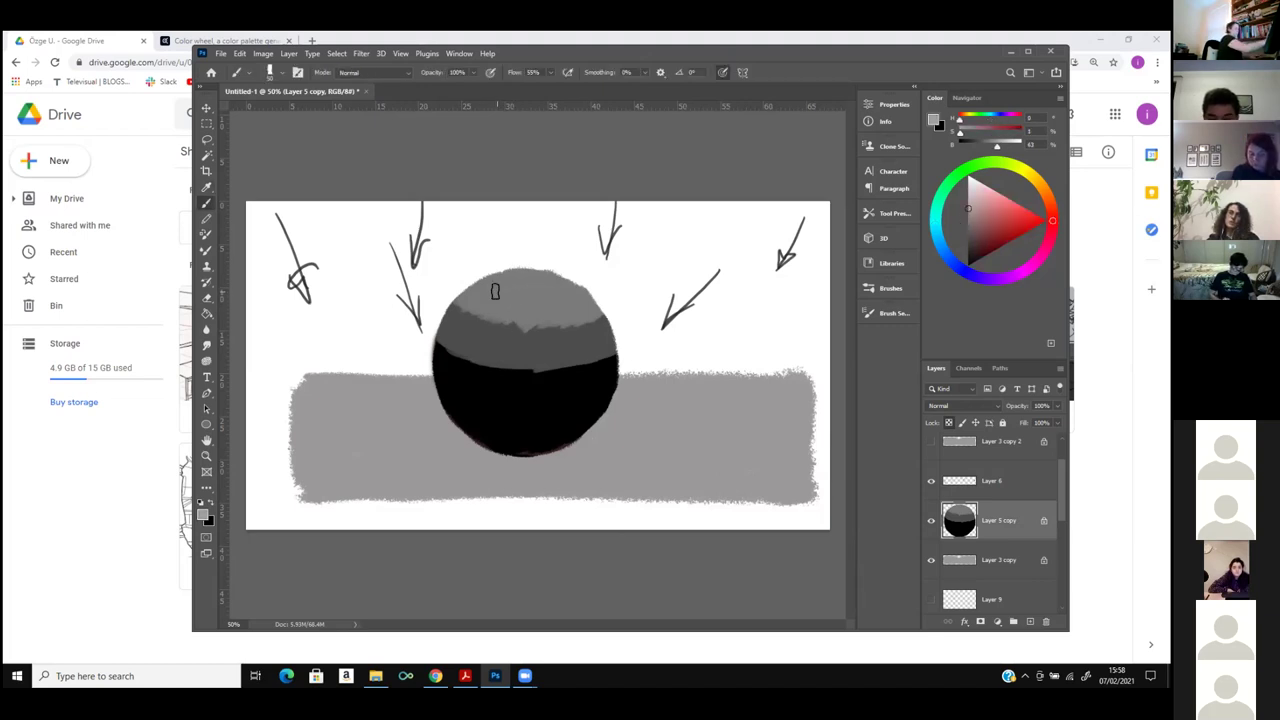
left_click_drag(508, 282, 514, 290)
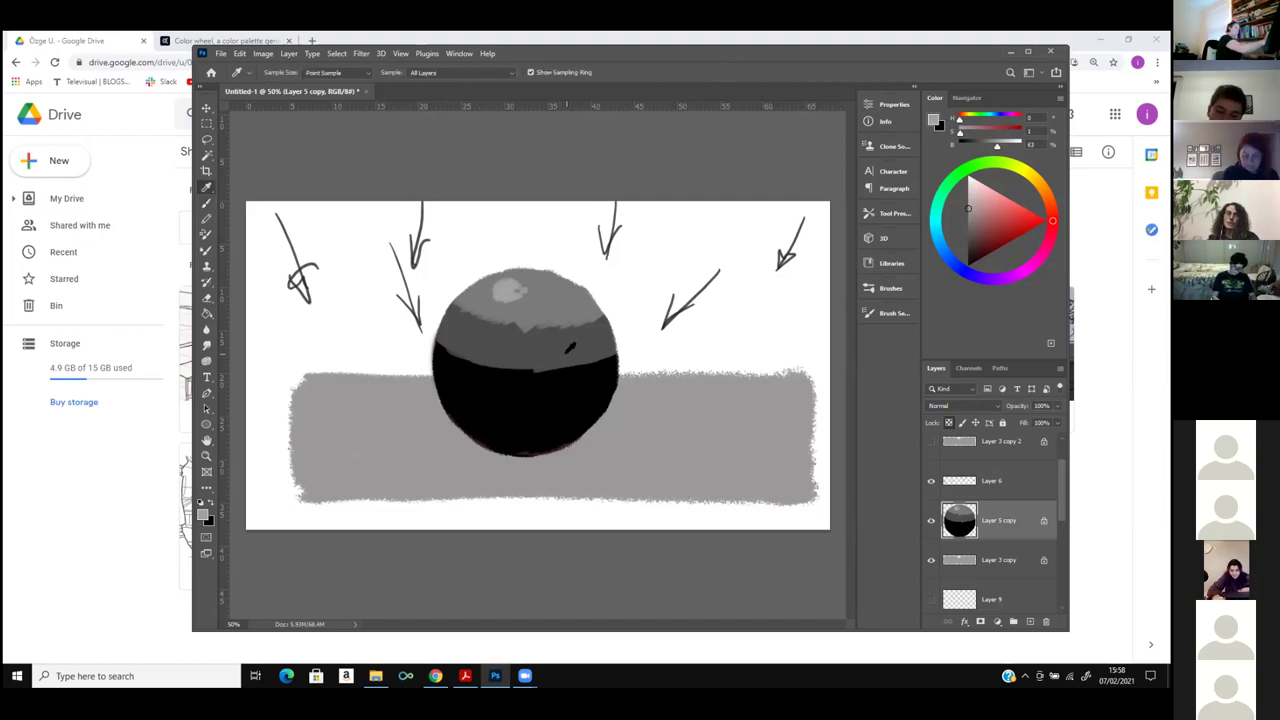
Paint the ball's underside in very dark grey at 20% brightness as reflected light, leaving a black core shadow band across the middle.
left_click(575, 348, "alt")
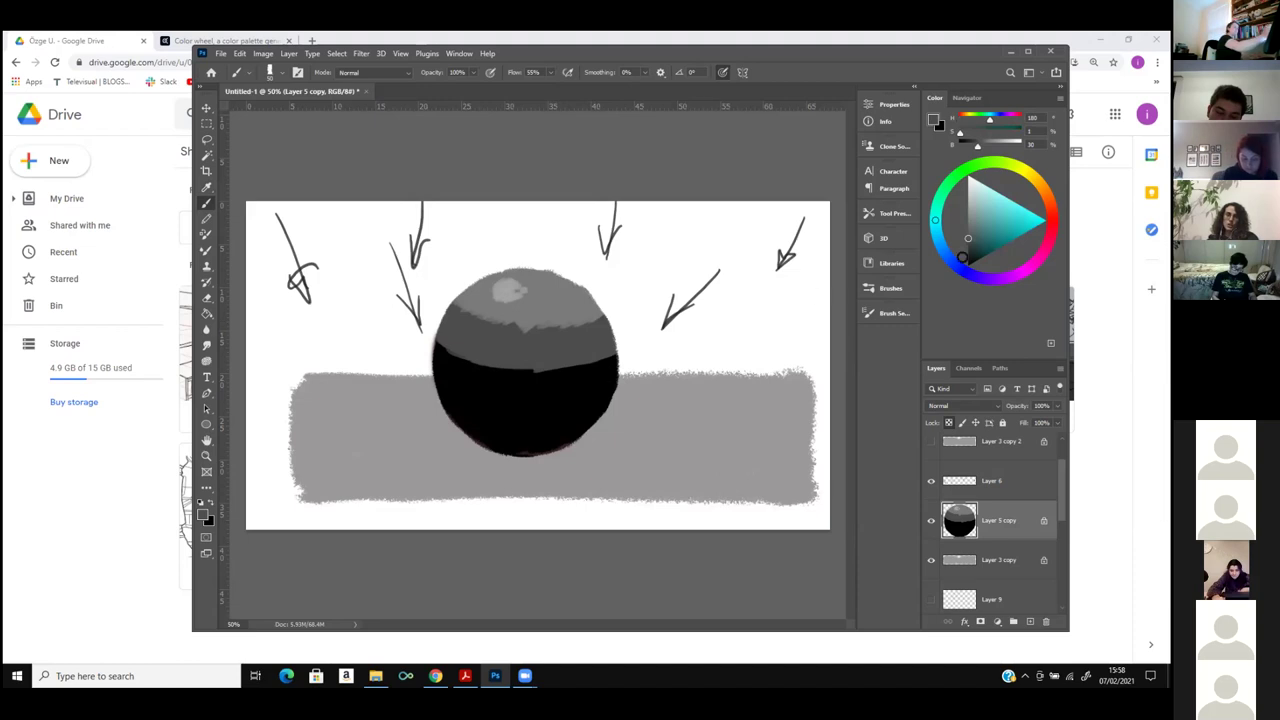
left_click(968, 248)
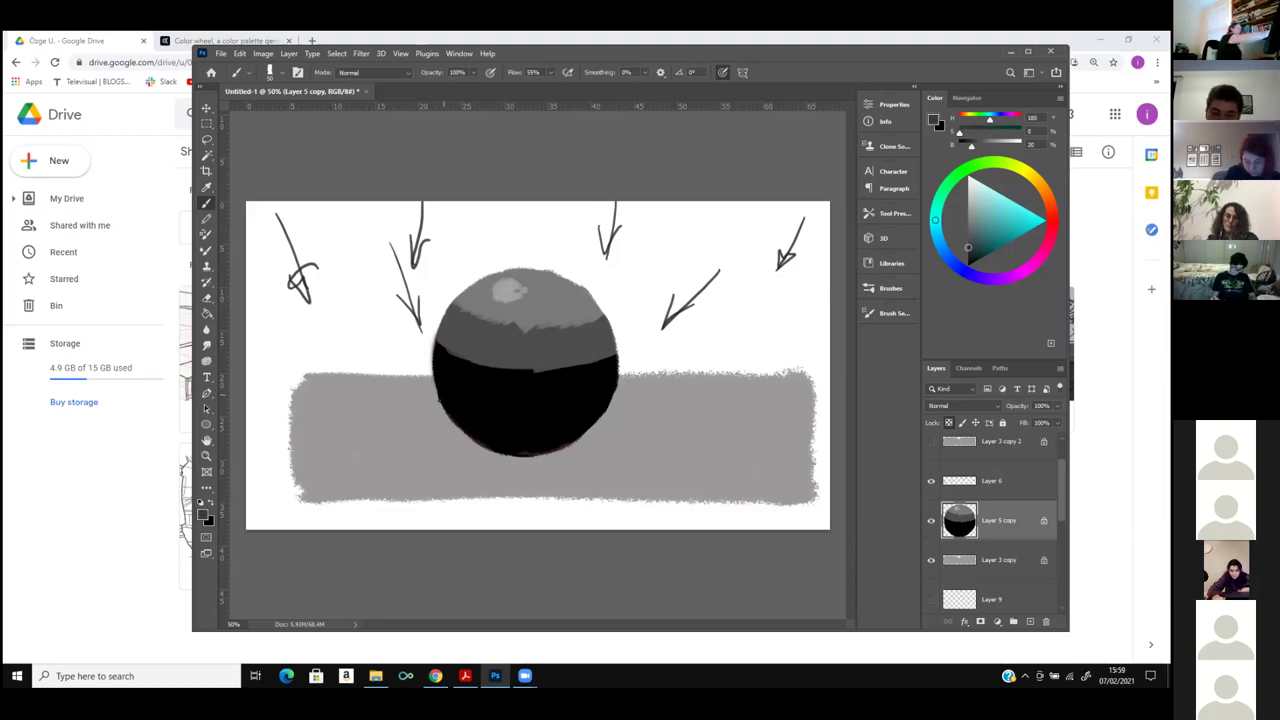
mouse_move(432, 378)
left_mouse_down()
mouse_move(546, 412)
mouse_move(605, 398)
left_mouse_up()
mouse_move(440, 388)
left_mouse_down()
mouse_move(482, 453)
mouse_move(497, 412)
mouse_move(510, 444)
mouse_move(533, 426)
mouse_move(535, 454)
mouse_move(606, 410)
left_mouse_up()
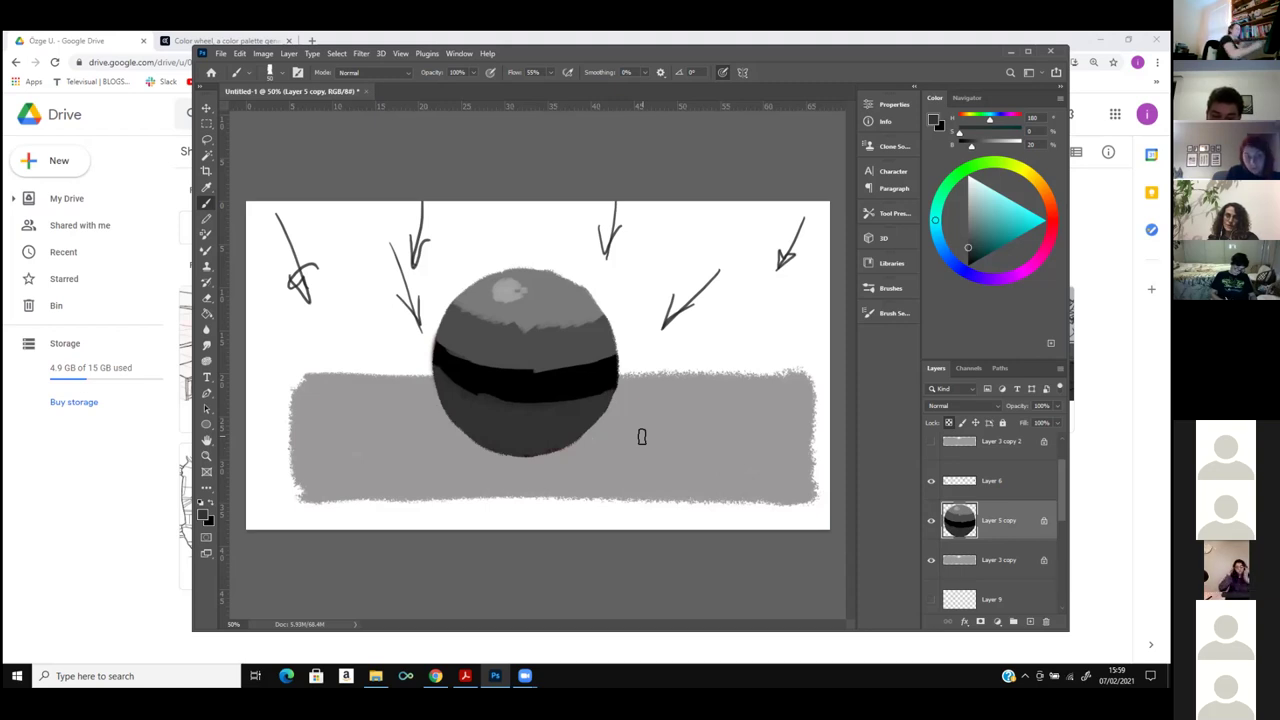
Brighten the ball on Layer 5 copy with a Brightness/Contrast adjustment, setting the brightness to 86.
left_click(287, 57)
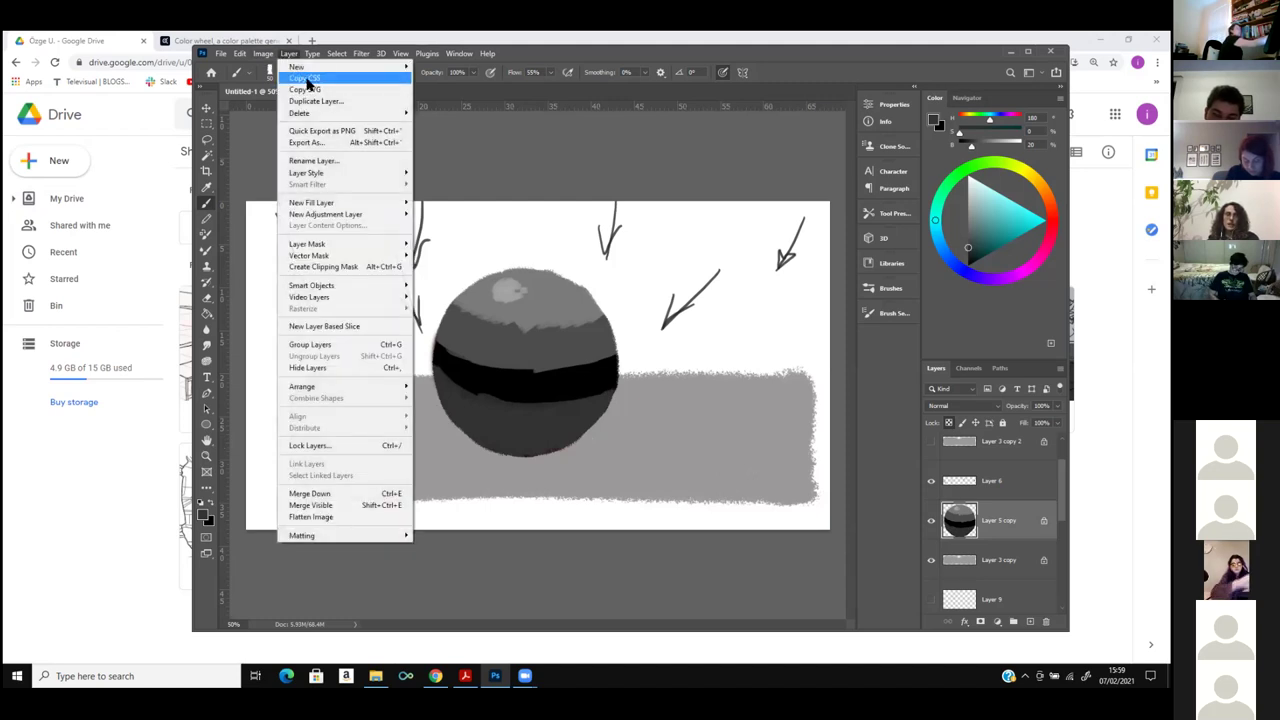
mouse_move(263, 53)
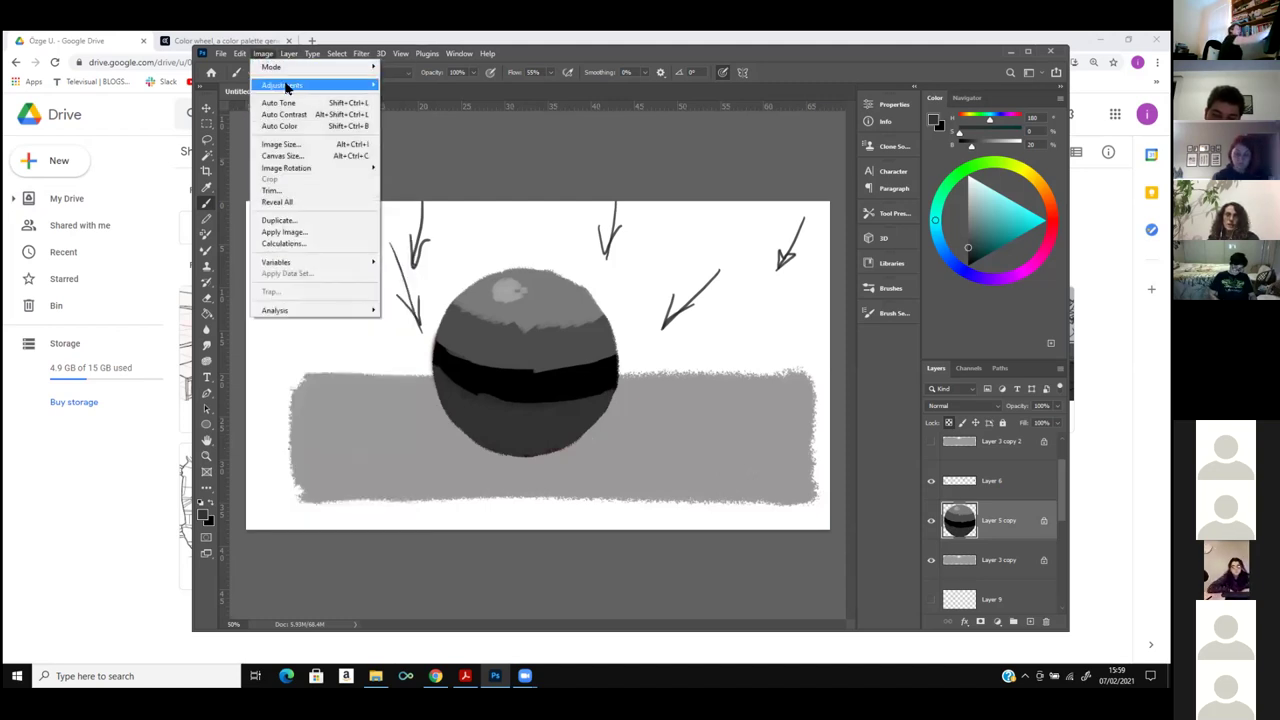
mouse_move(300, 85)
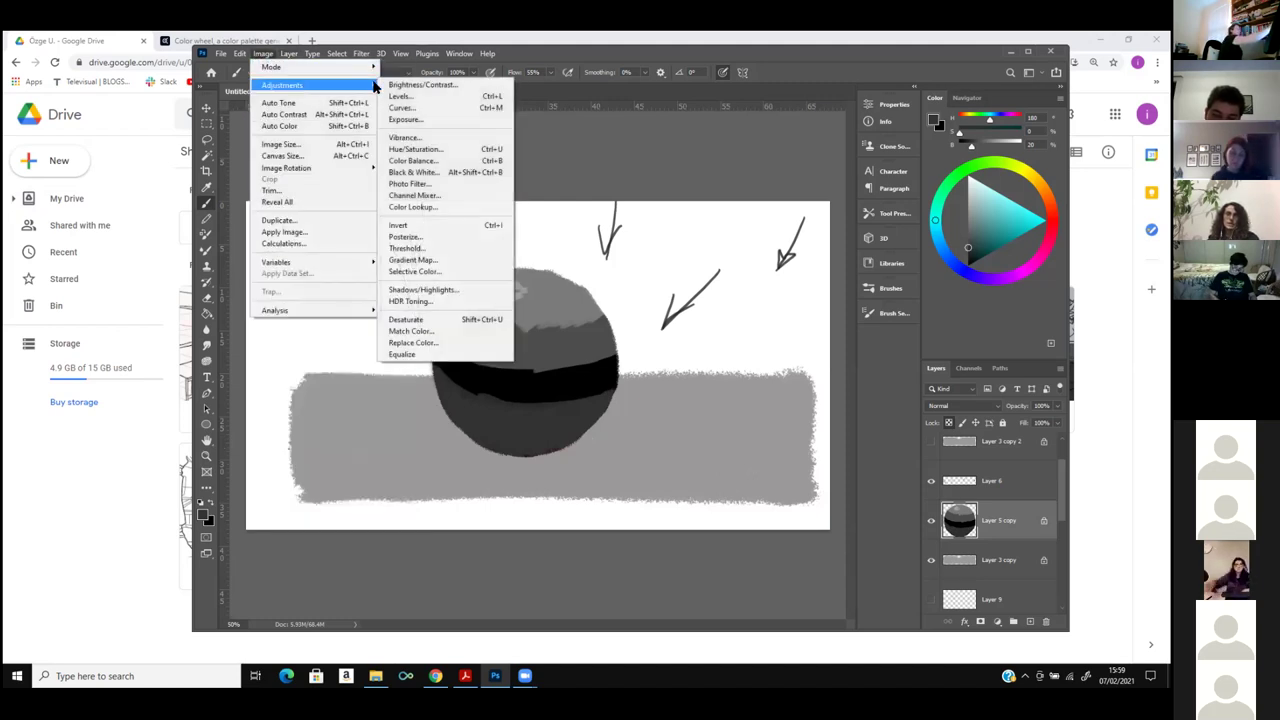
left_click(458, 88)
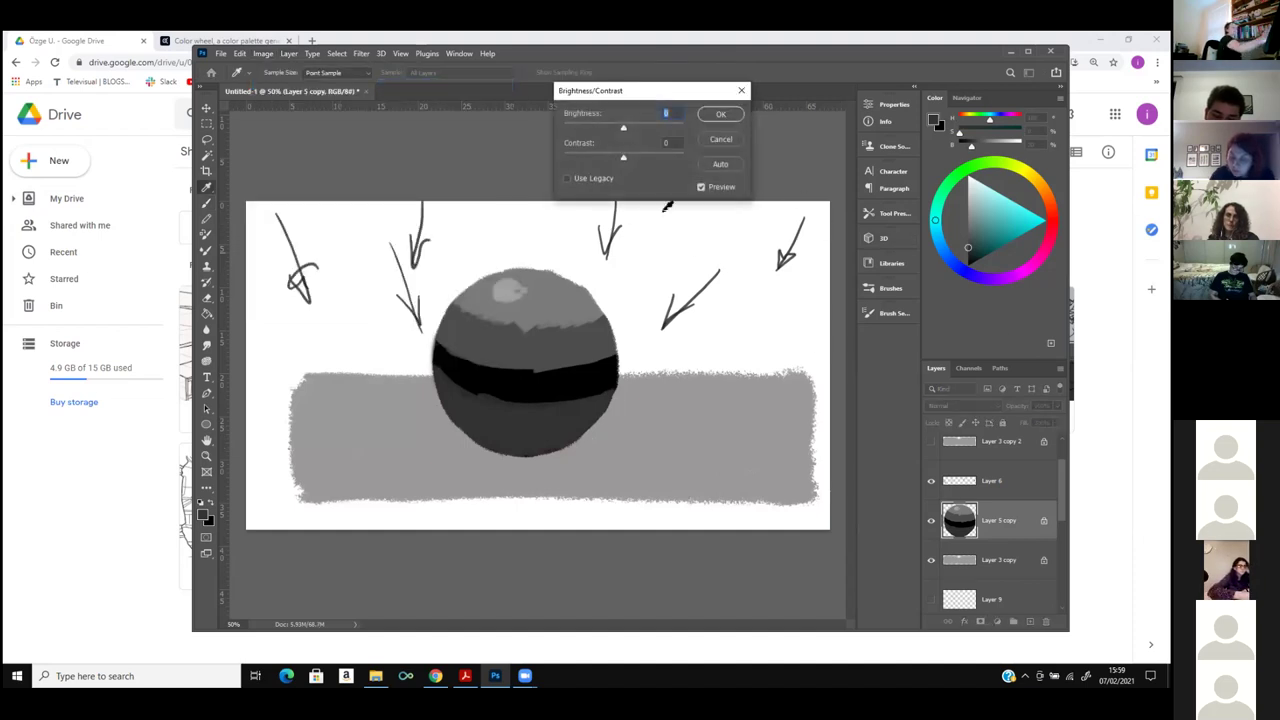
left_click_drag(629, 128, 651, 128)
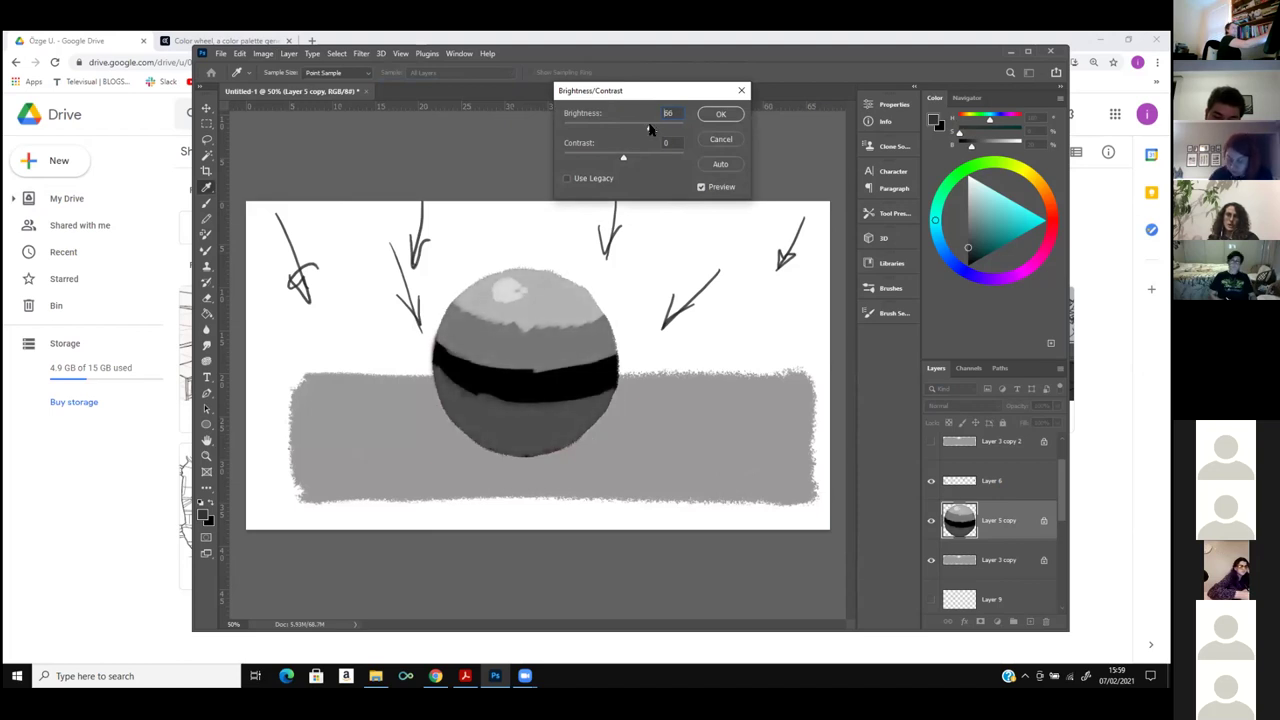
left_click(736, 117)
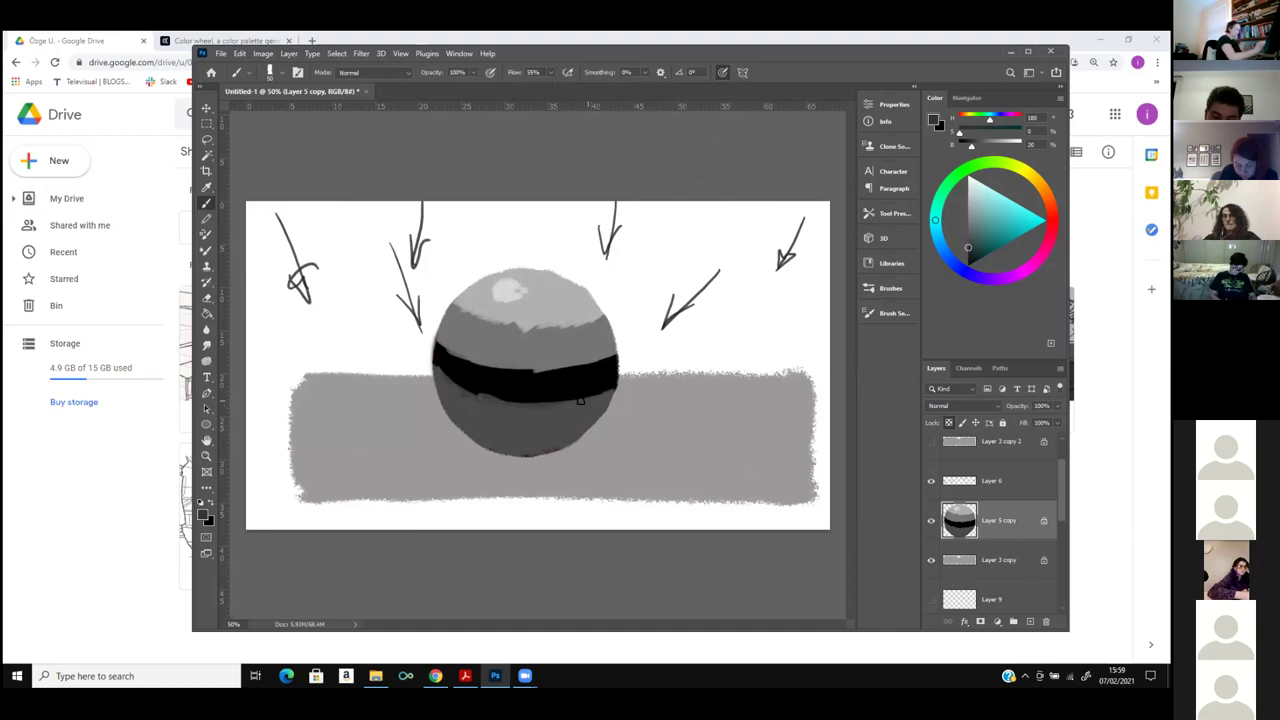
Repaint the black core shadow band across the ball in very dark grey at 20% brightness.
key("alt")
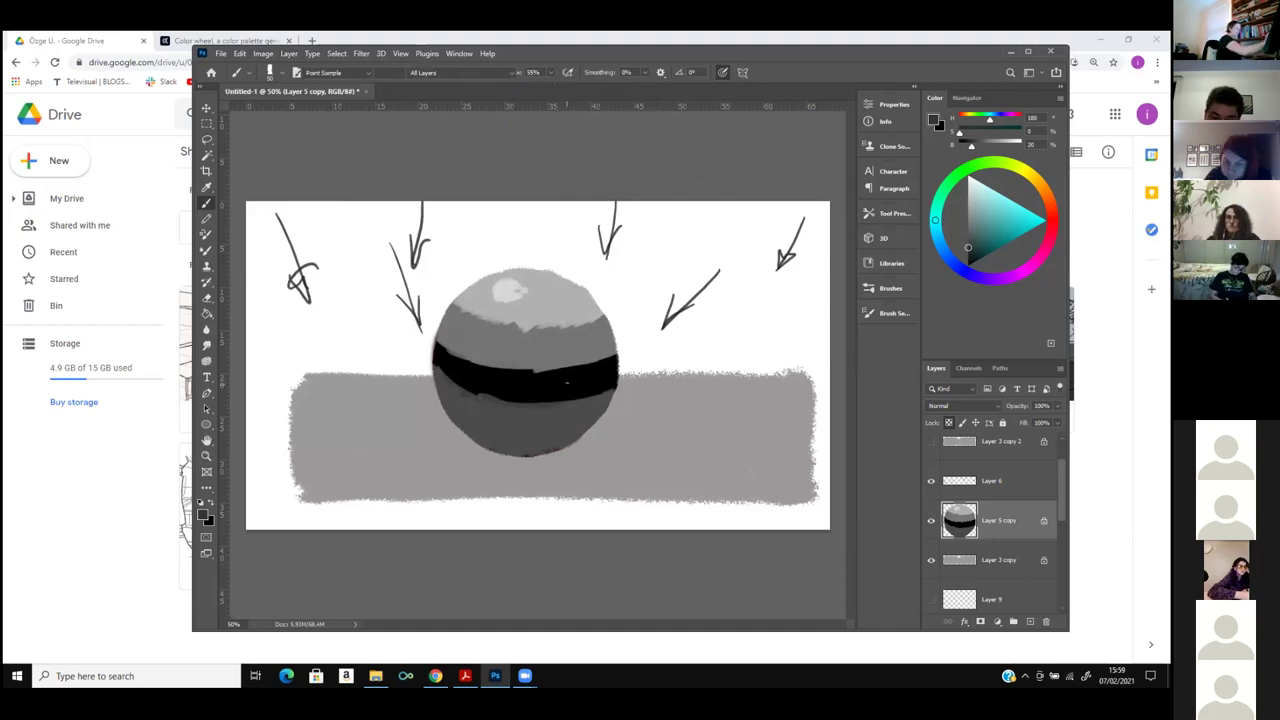
left_click(575, 375)
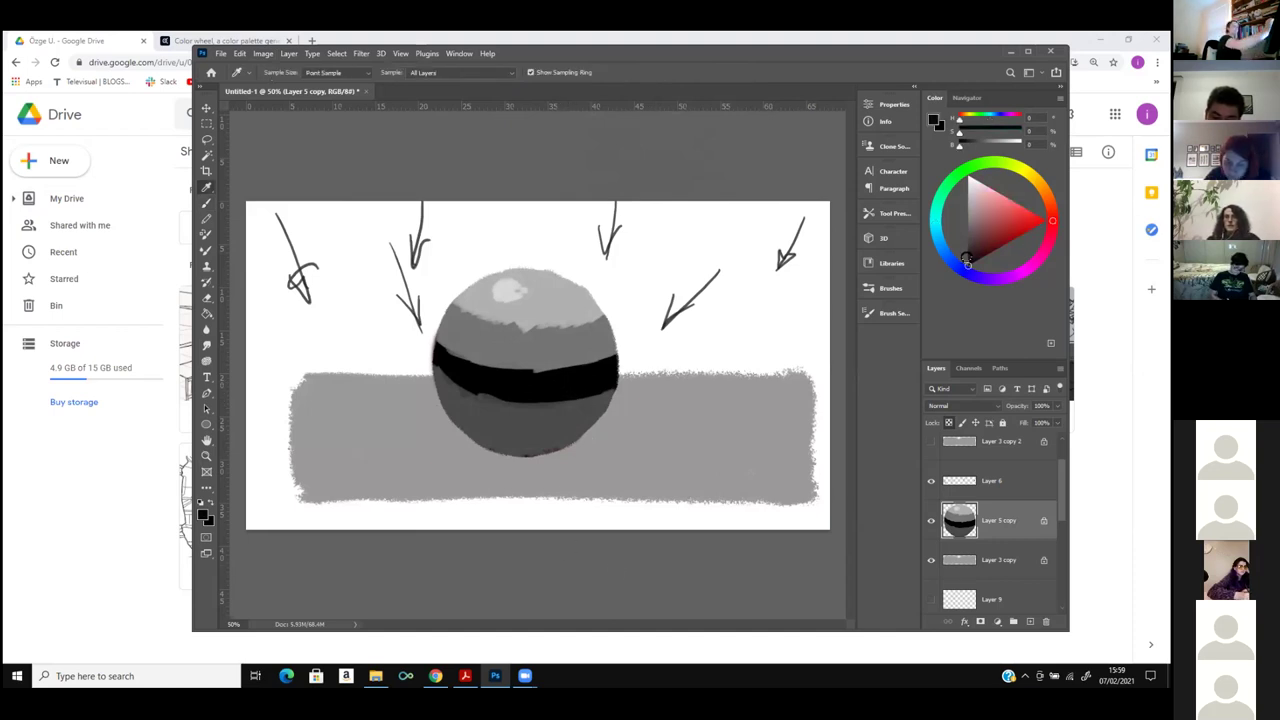
left_click(967, 254)
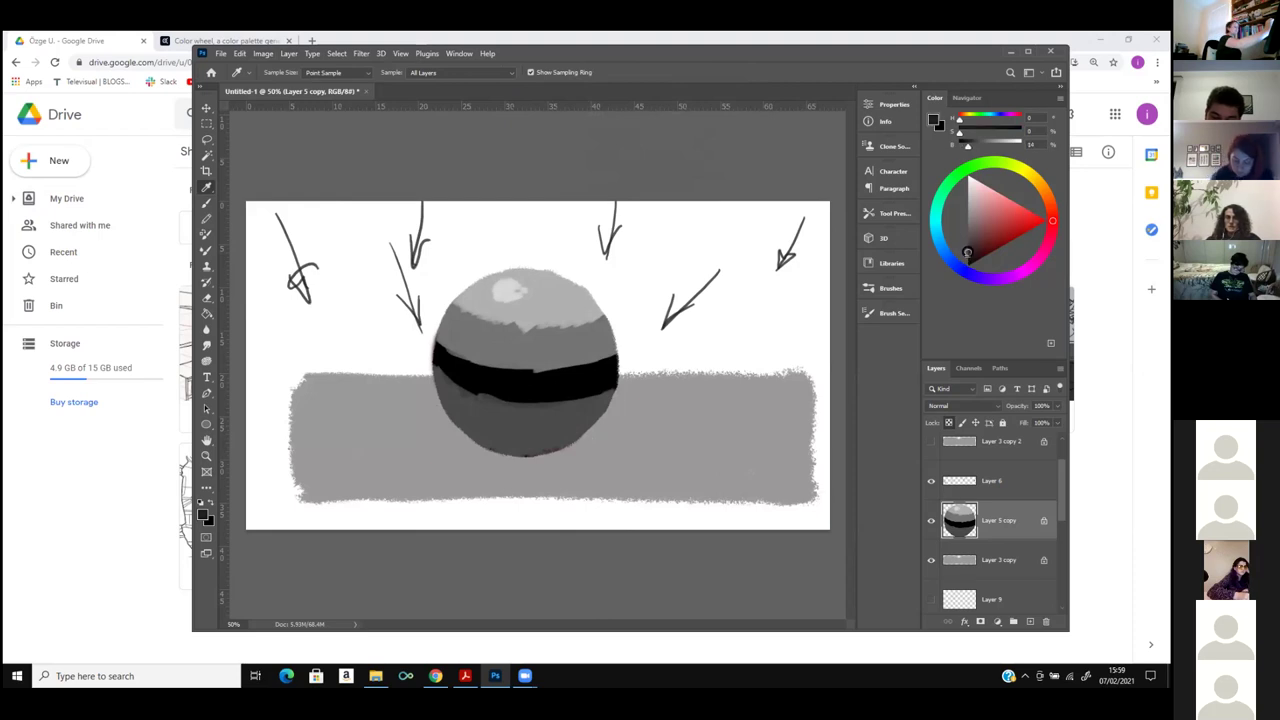
left_click_drag(970, 249, 968, 247)
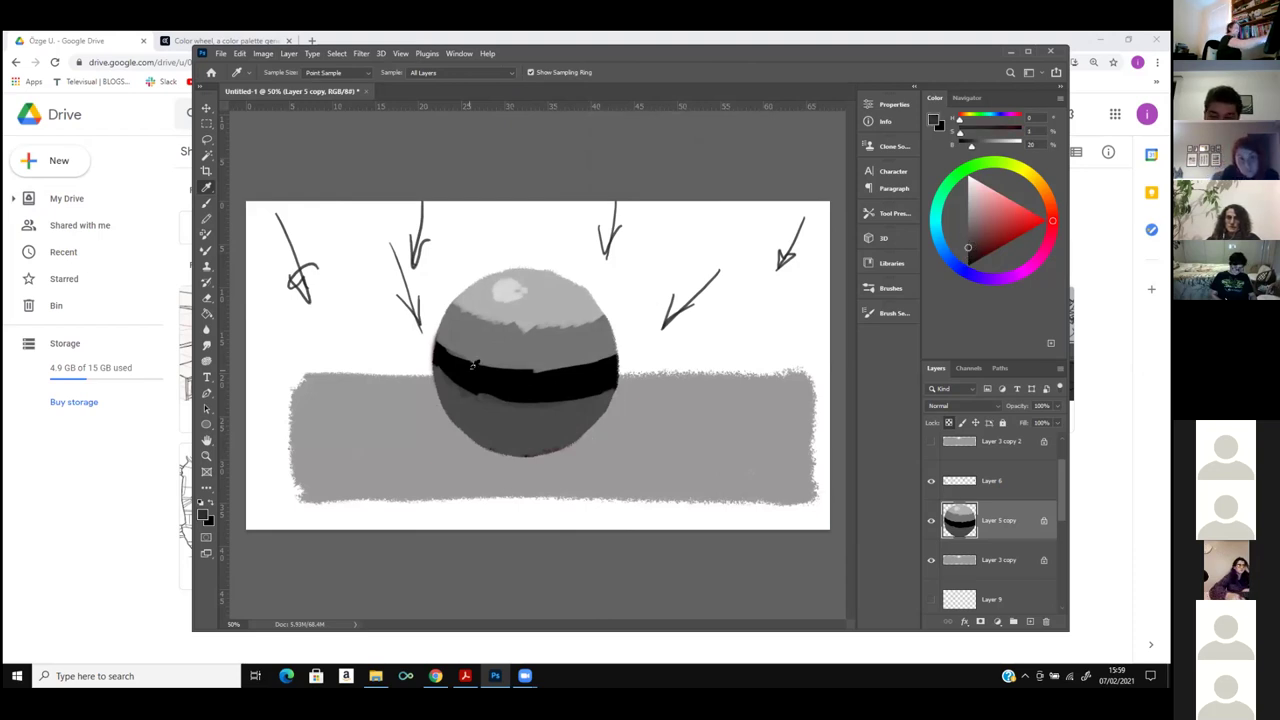
key("b")
mouse_move(436, 348)
left_mouse_down()
mouse_move(452, 377)
mouse_move(444, 351)
mouse_move(513, 353)
mouse_move(469, 372)
mouse_move(540, 374)
mouse_move(511, 401)
mouse_move(589, 398)
mouse_move(532, 379)
mouse_move(605, 388)
left_mouse_up()
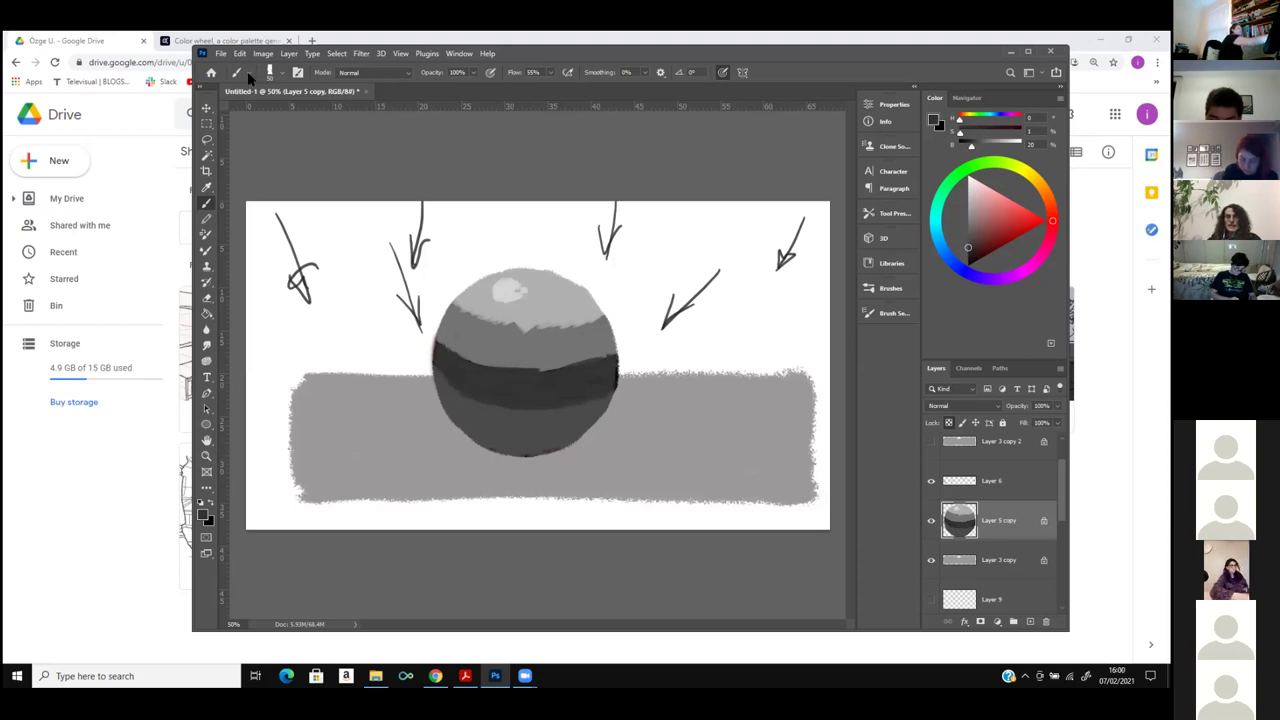
Paint a soft dark grey cast shadow under the ball on Layer 3 copy with a 175 px Soft Round Pressure Opacity brush.
left_click(994, 559)
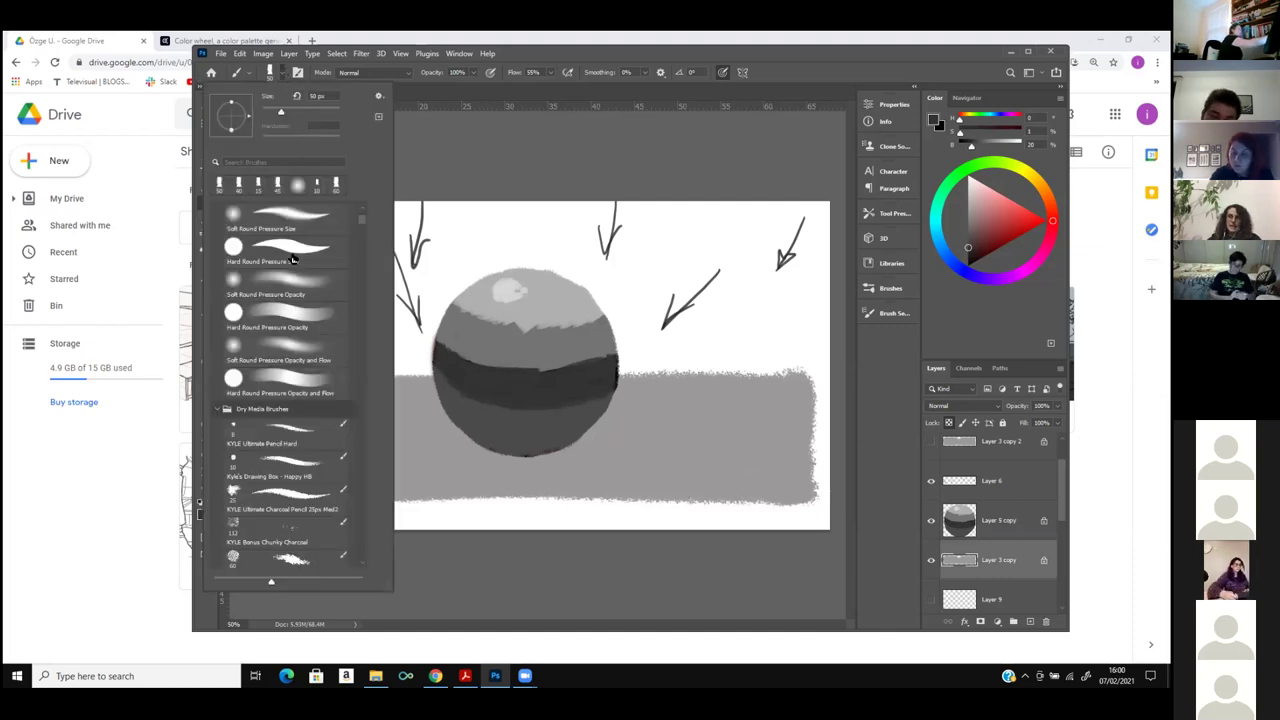
left_click(292, 281)
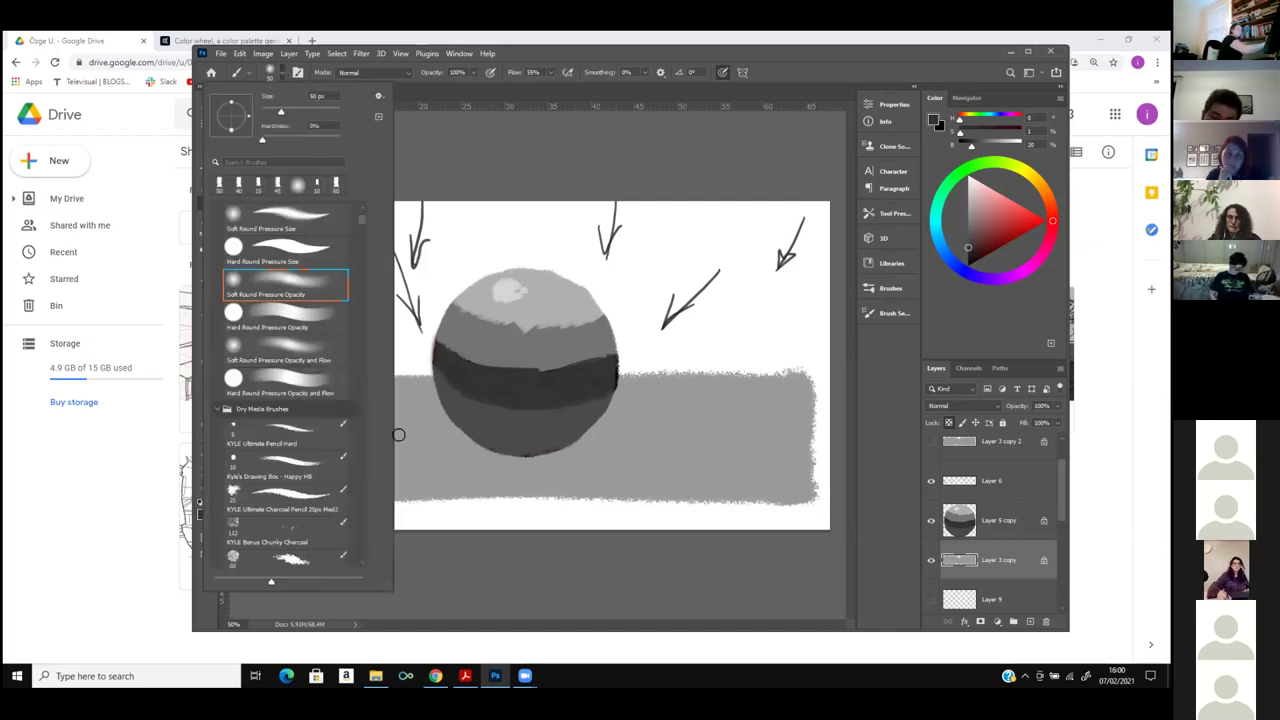
left_click(557, 151)
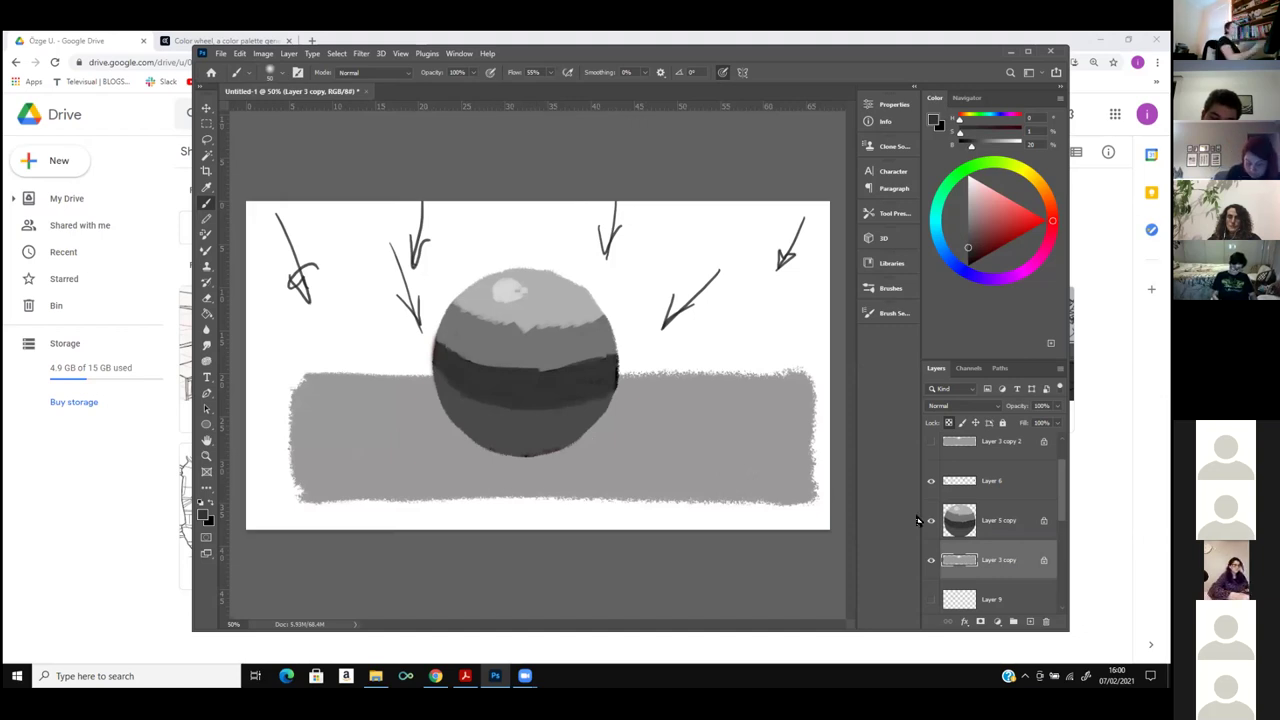
key("bracketright")
key("bracketright")
key("bracketright")
mouse_move(482, 449)
left_mouse_down()
mouse_move(443, 455)
mouse_move(593, 456)
mouse_move(440, 442)
mouse_move(481, 439)
mouse_move(405, 451)
mouse_move(463, 457)
mouse_move(414, 463)
mouse_move(641, 467)
mouse_move(467, 458)
mouse_move(579, 449)
mouse_move(542, 447)
mouse_move(565, 476)
mouse_move(599, 446)
mouse_move(579, 434)
mouse_move(674, 454)
mouse_move(515, 473)
left_mouse_up()
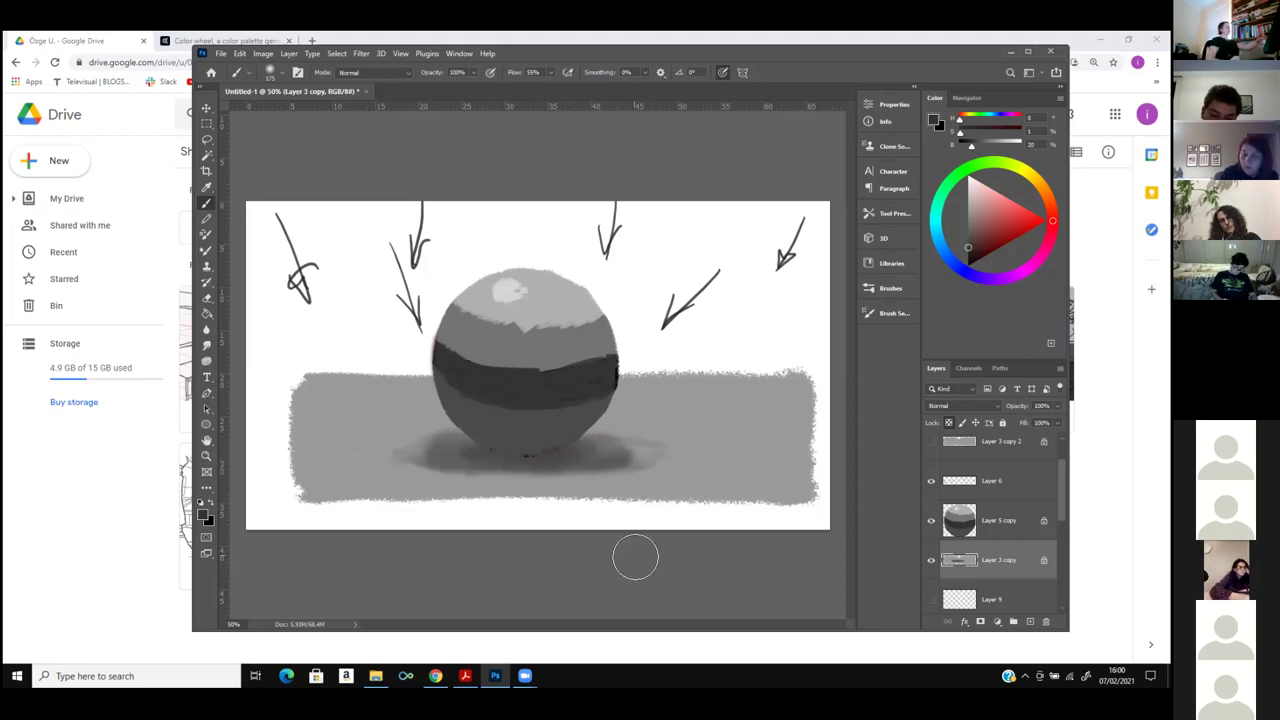
mouse_move(480, 471)
left_mouse_down()
mouse_move(661, 483)
mouse_move(536, 446)
mouse_move(500, 471)
mouse_move(618, 473)
left_mouse_up()
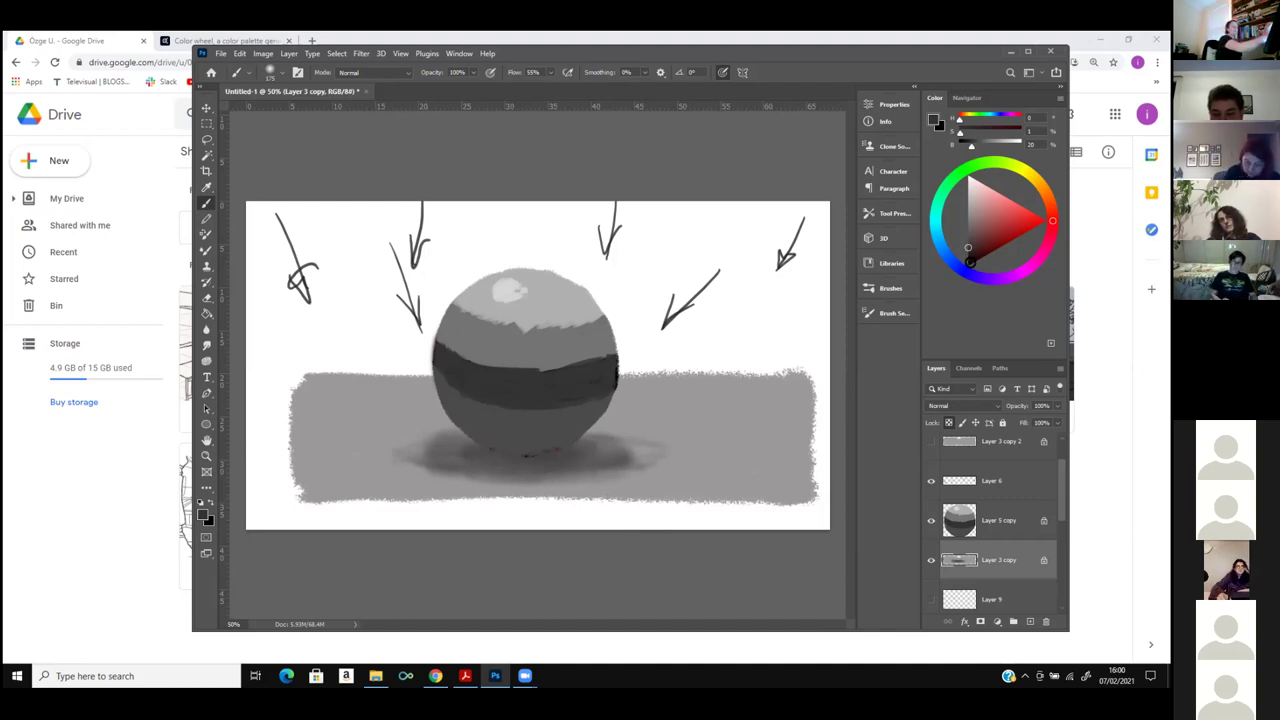
Paint a thin near-black contact shadow at 4% brightness directly beneath the ball with a small soft brush.
left_click(969, 262)
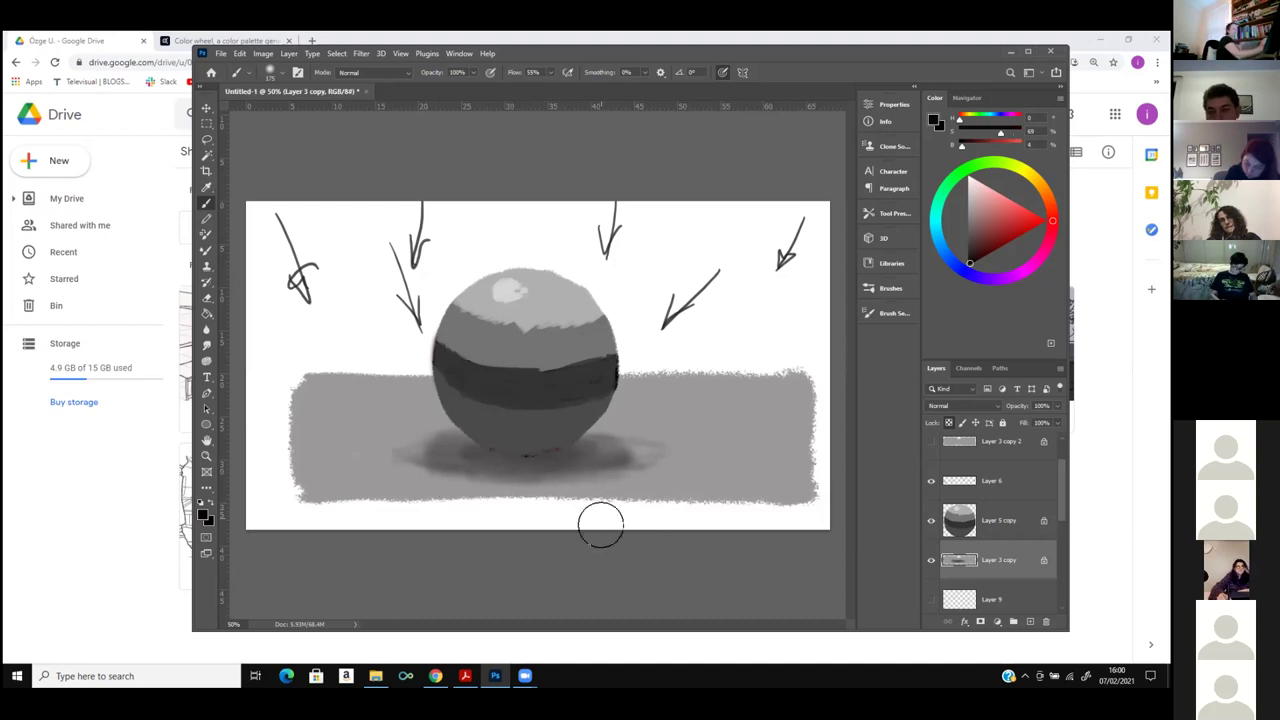
key("bracketleft")
key("bracketleft")
key("bracketleft")
key("bracketleft")
key("bracketleft")
key("bracketleft")
key("bracketleft")
key("bracketleft")
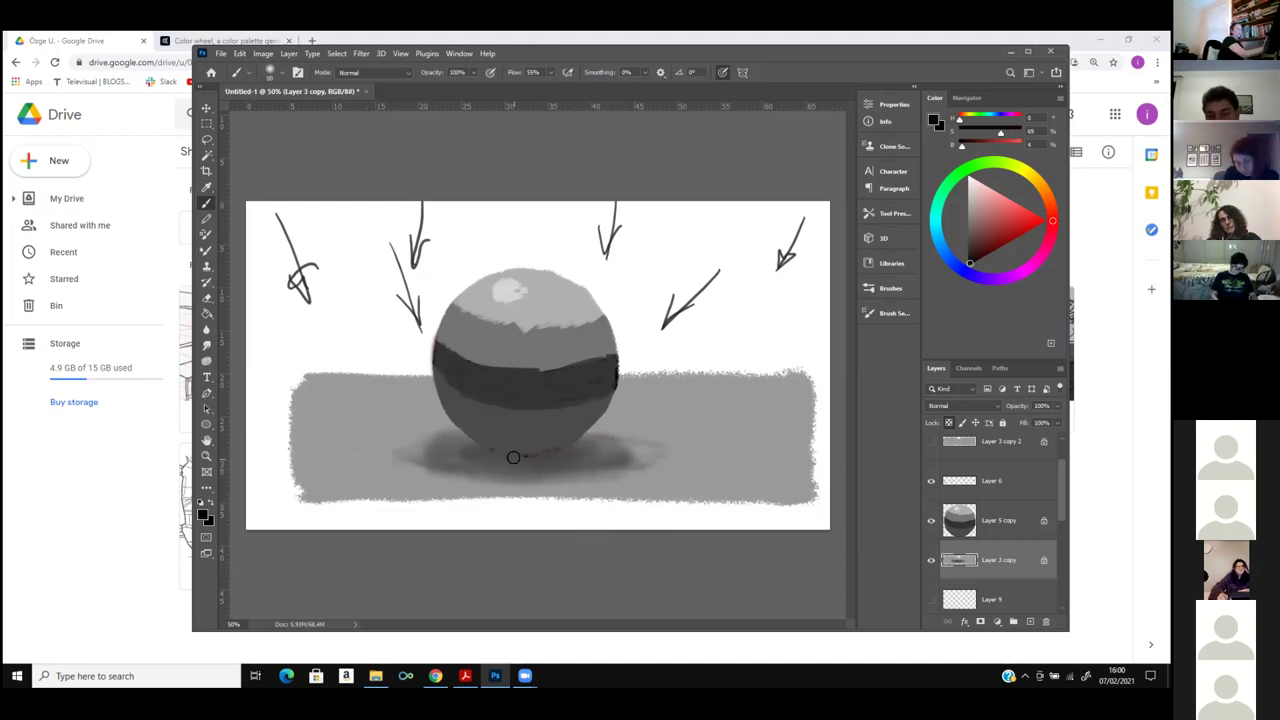
mouse_move(478, 454)
left_mouse_down()
mouse_move(571, 453)
mouse_move(483, 453)
mouse_move(555, 453)
left_mouse_up()
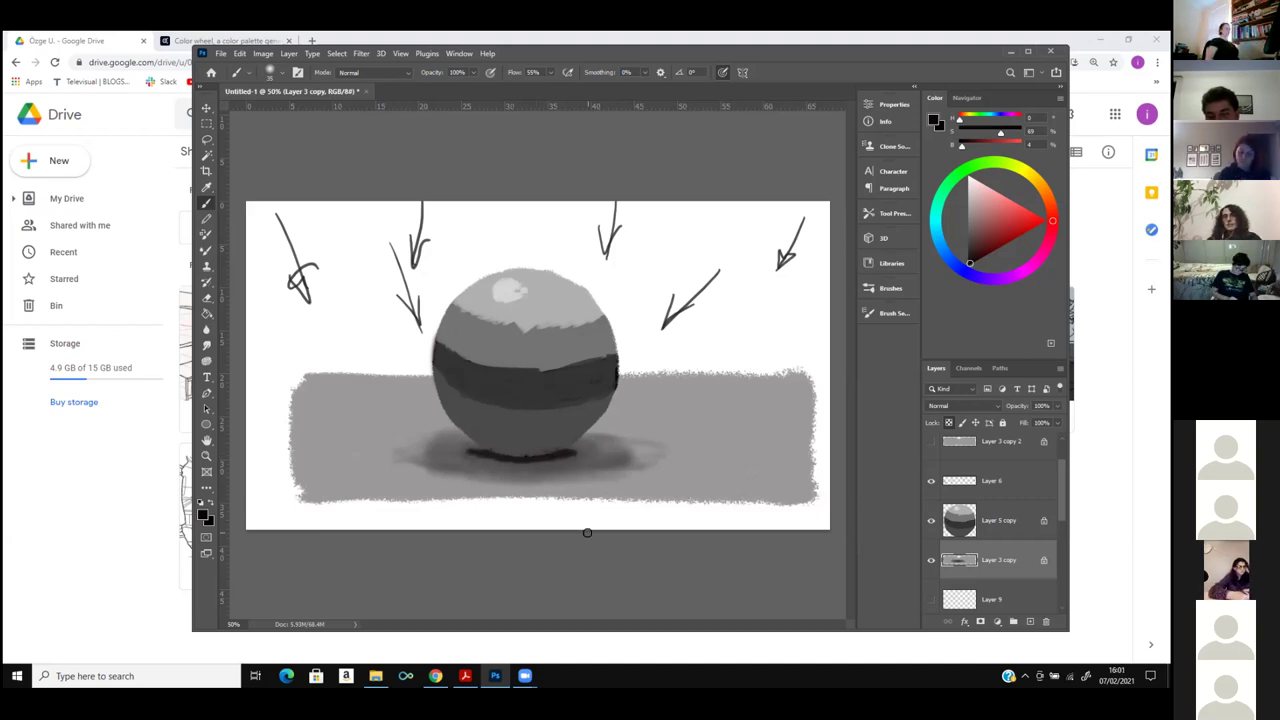
Sample the ball's mid-grey and softly blend it along the upper edge of the dark band on Layer 5 copy.
key("ctrl+minus")
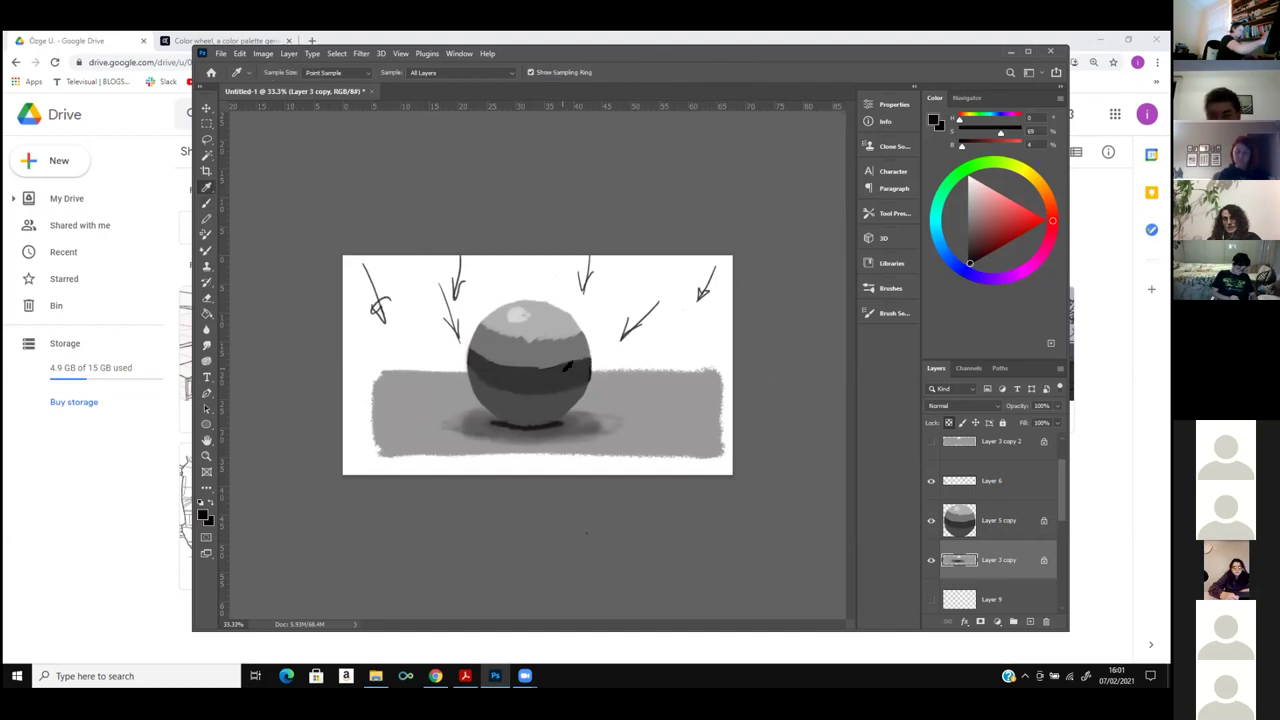
left_click(551, 345, "alt")
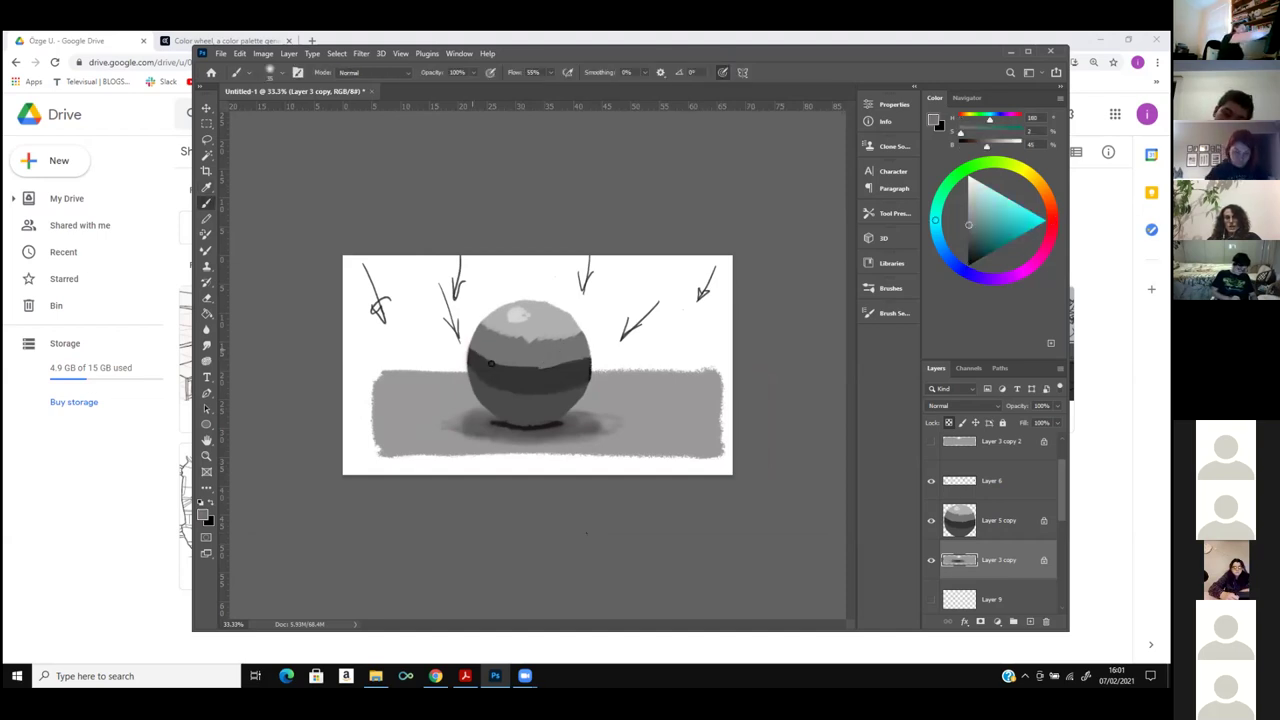
left_click(996, 528)
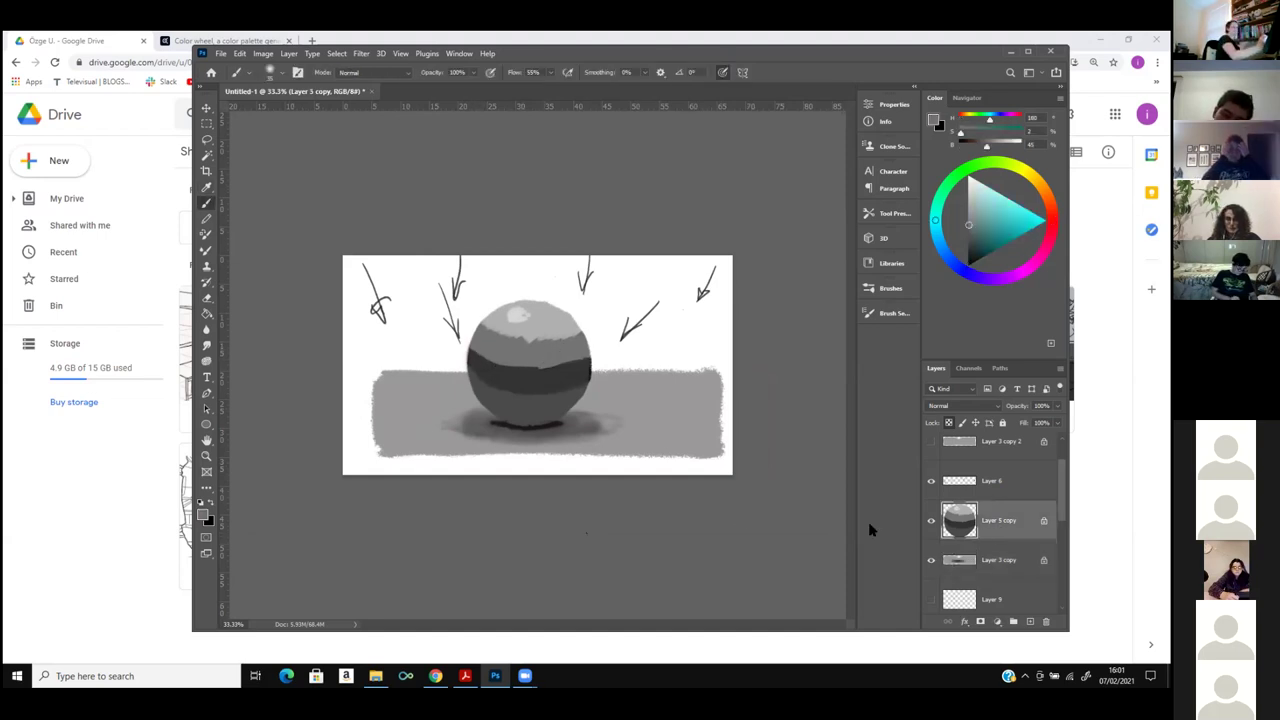
mouse_move(478, 356)
left_mouse_down()
mouse_move(536, 370)
mouse_move(480, 354)
left_mouse_up()
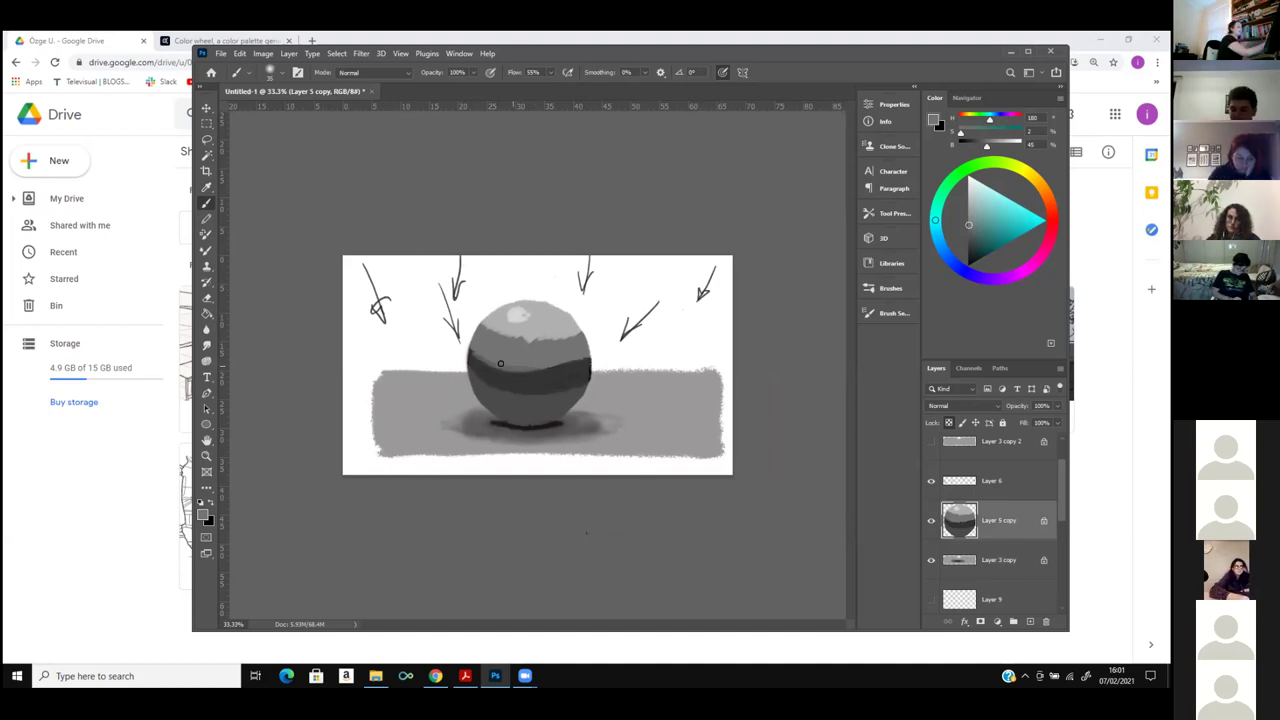
left_click_drag(506, 364, 563, 366)
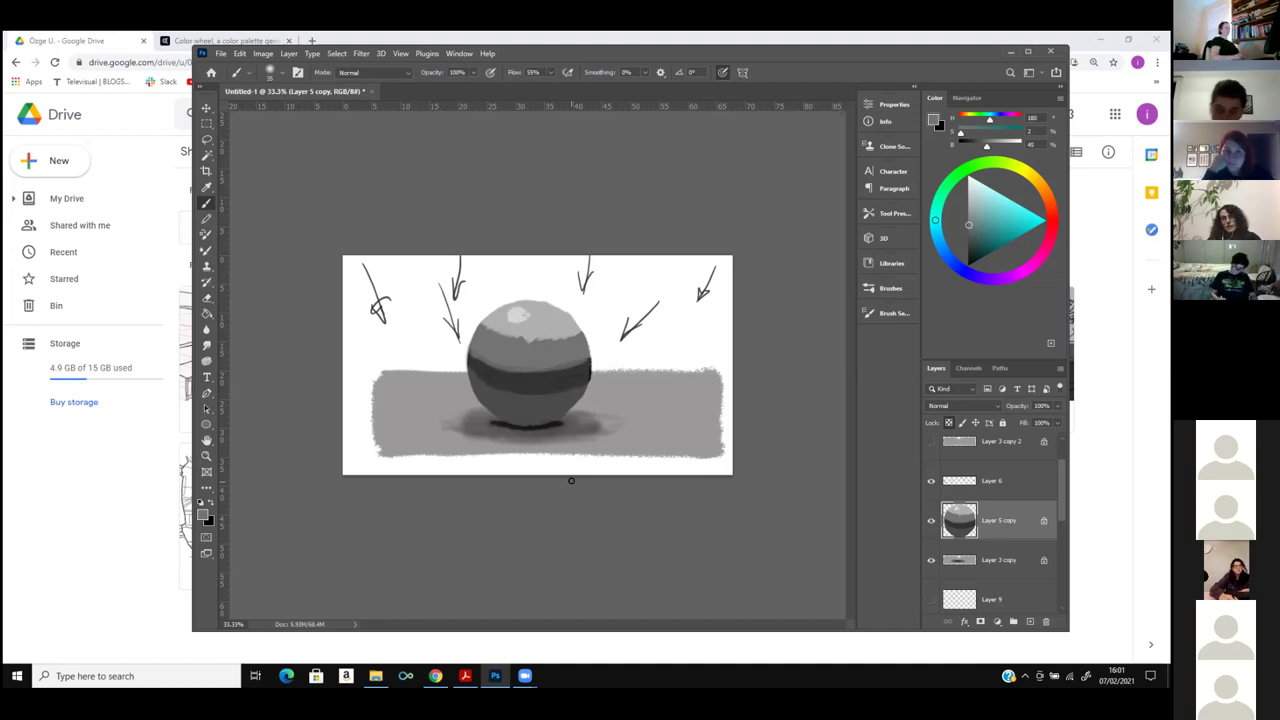
Duplicate Layer 6, Layer 5 copy and Layer 3 copy together within the Untitled-1 document.
scroll(995, 520, "down", 1)
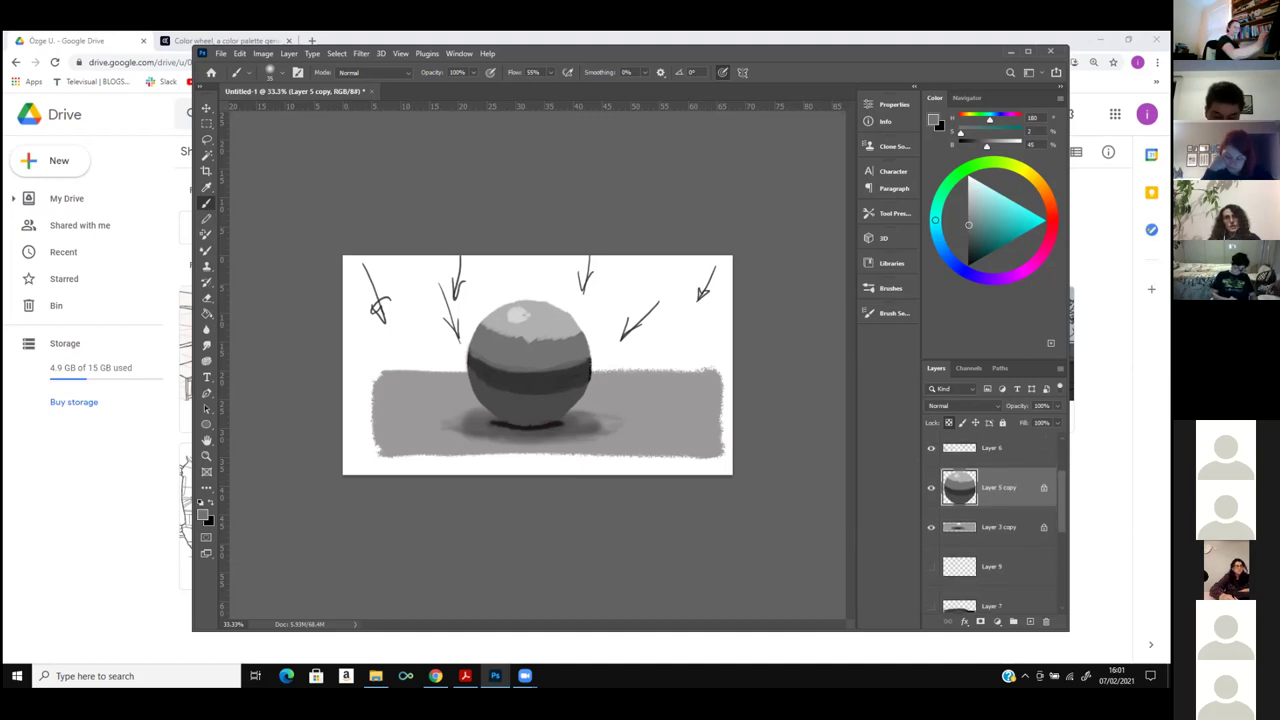
scroll(1008, 546, "up", 2)
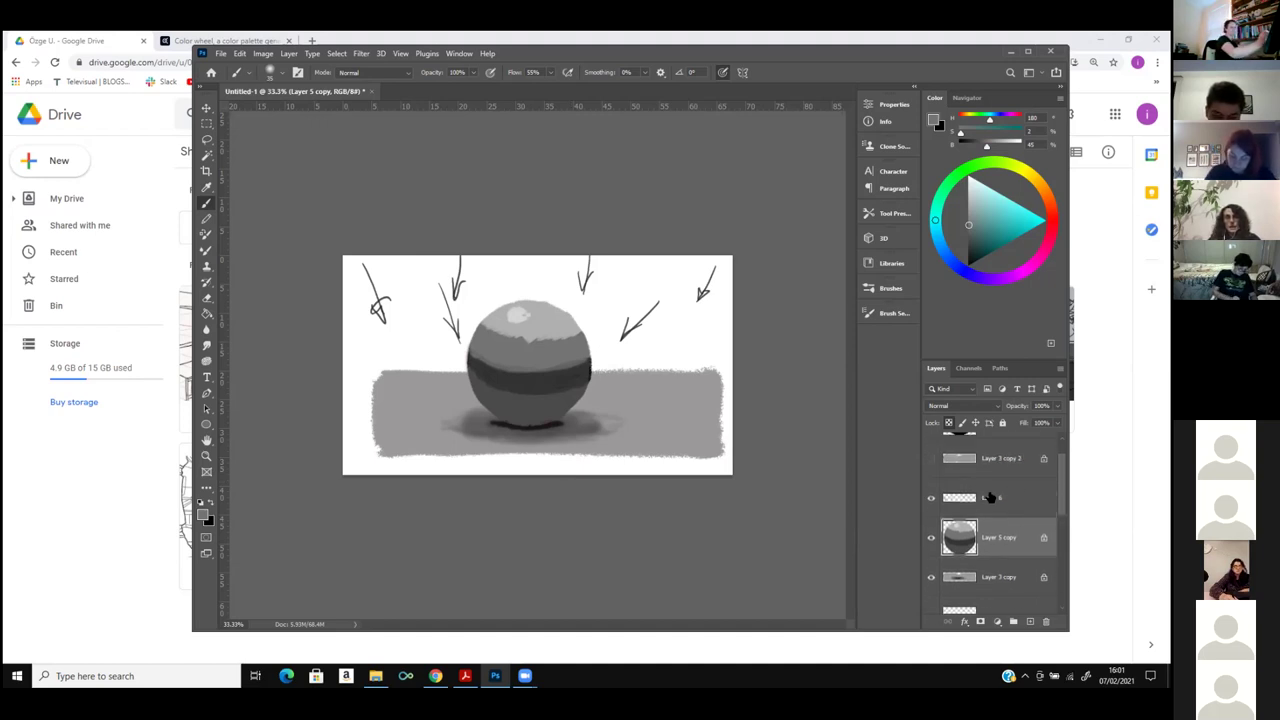
left_click(990, 498)
left_click(998, 538, "shift")
left_click(1000, 572, "shift")
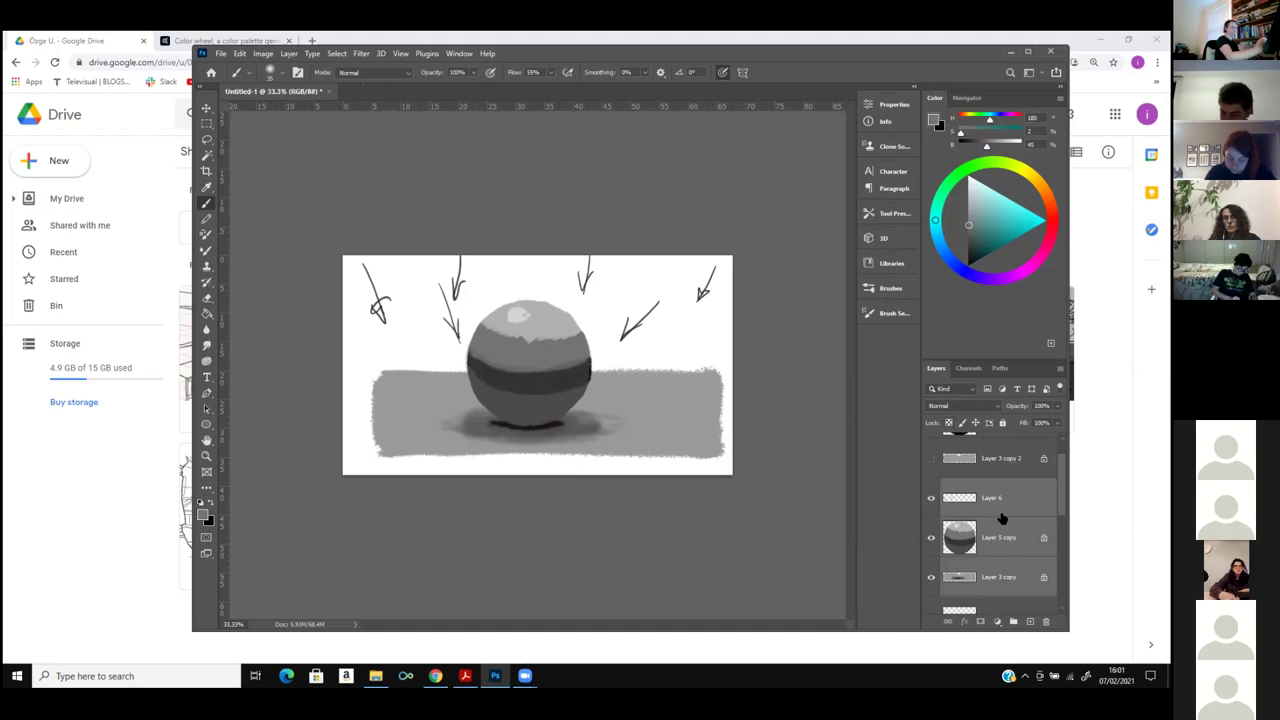
right_click(996, 493)
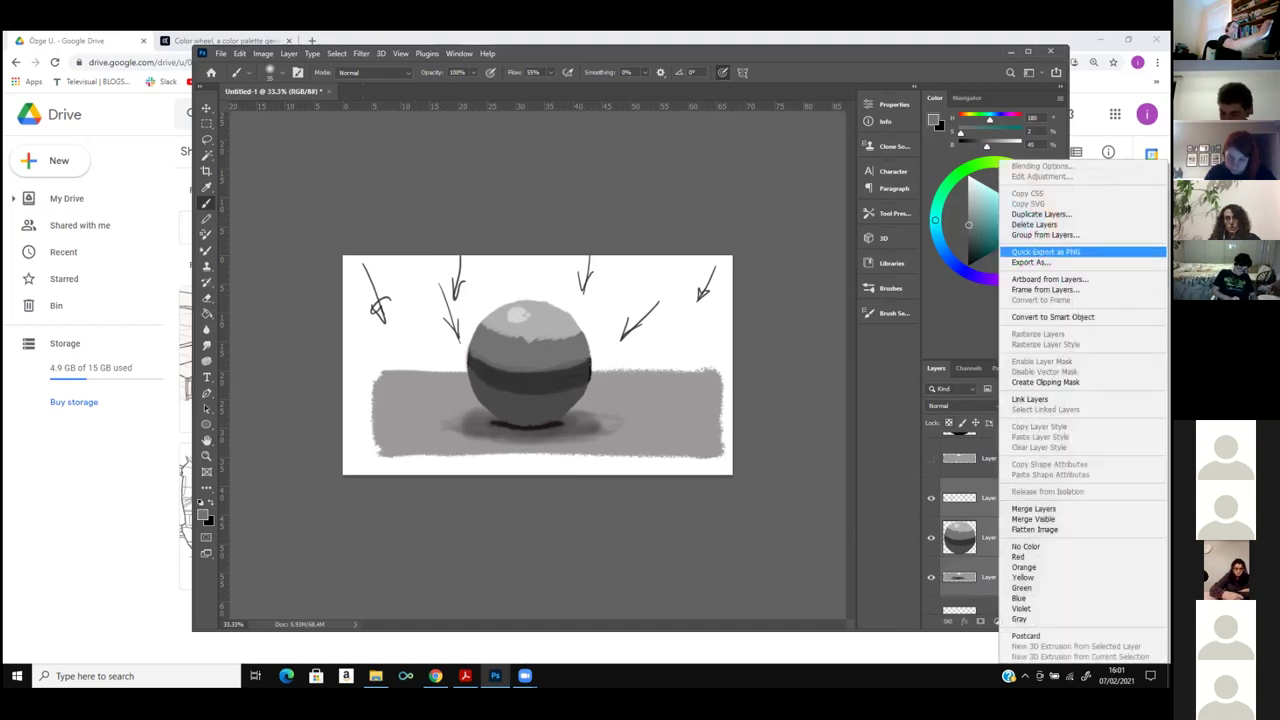
left_click(1032, 214)
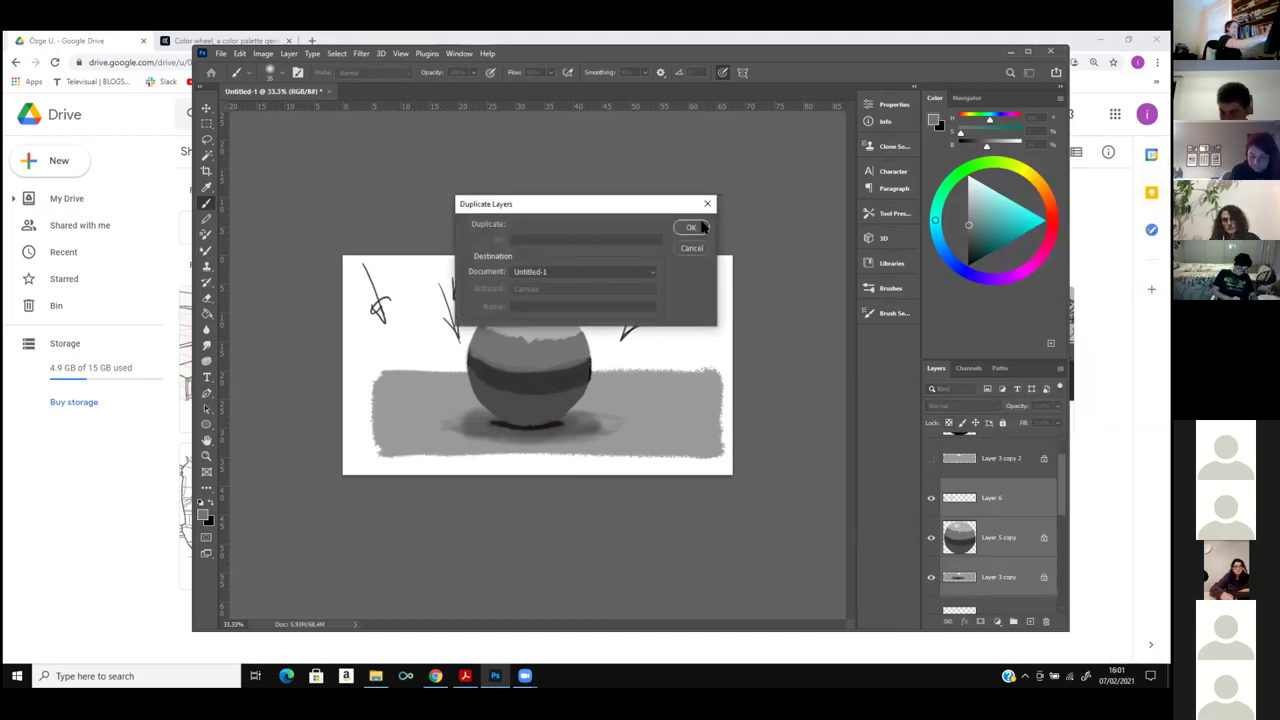
left_click(698, 226)
Add a new empty layer directly above Layer 6 copy.
scroll(933, 515, "down", 3)
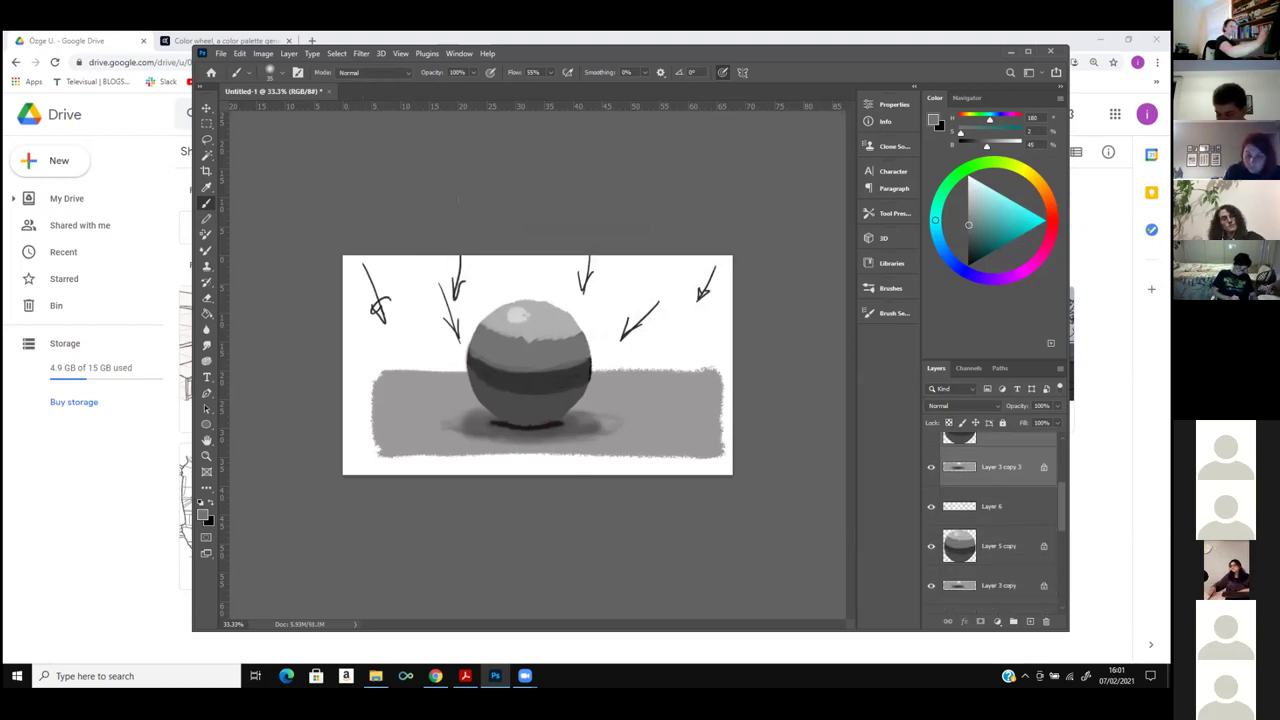
scroll(935, 590, "up", 3)
scroll(998, 500, "up", 1)
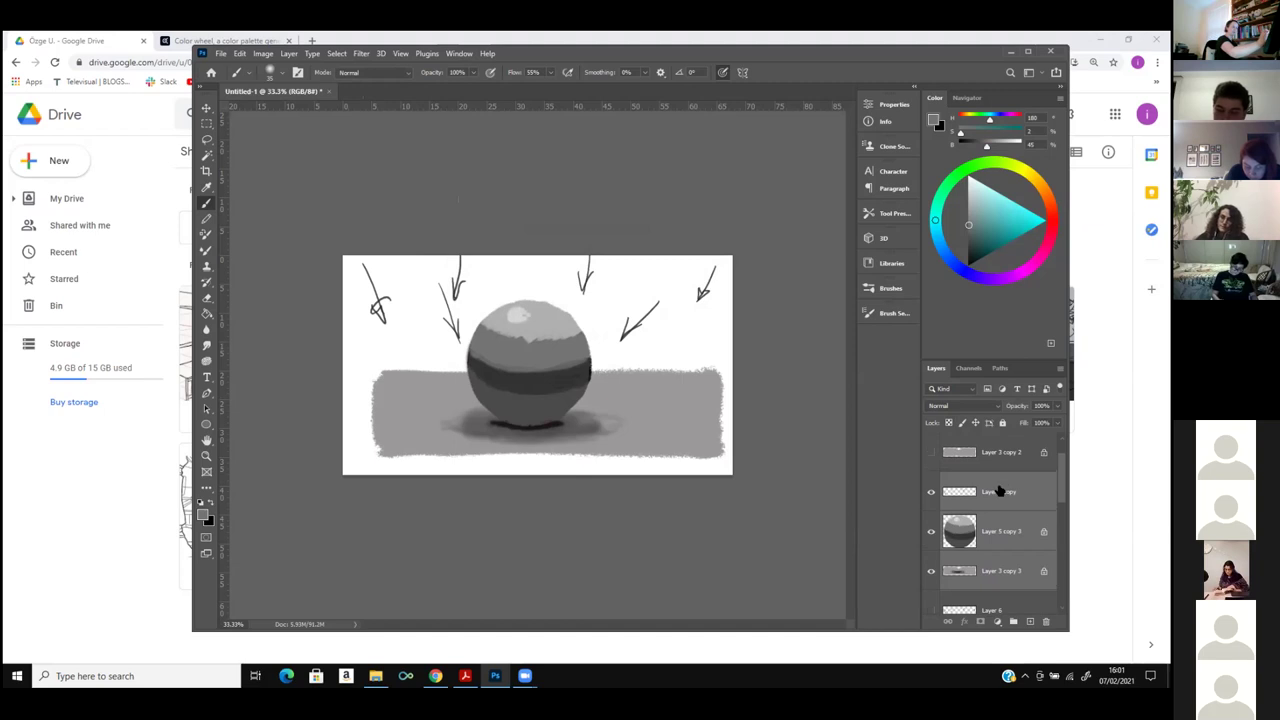
left_click(998, 491)
left_click(1030, 622)
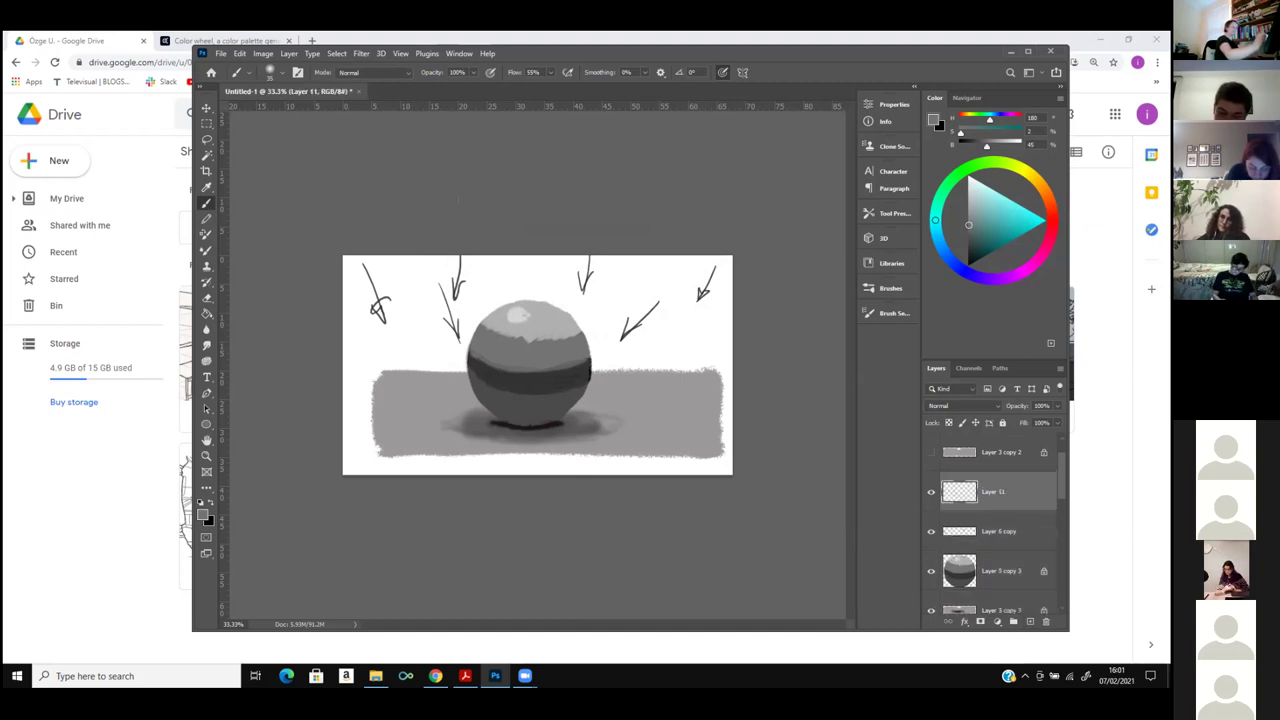
Hide Layer 6 copy and the original arrow, ball and ground layers, and add a new empty layer above Layer 6.
scroll(998, 530, "down", 1)
scroll(998, 520, "down", 1)
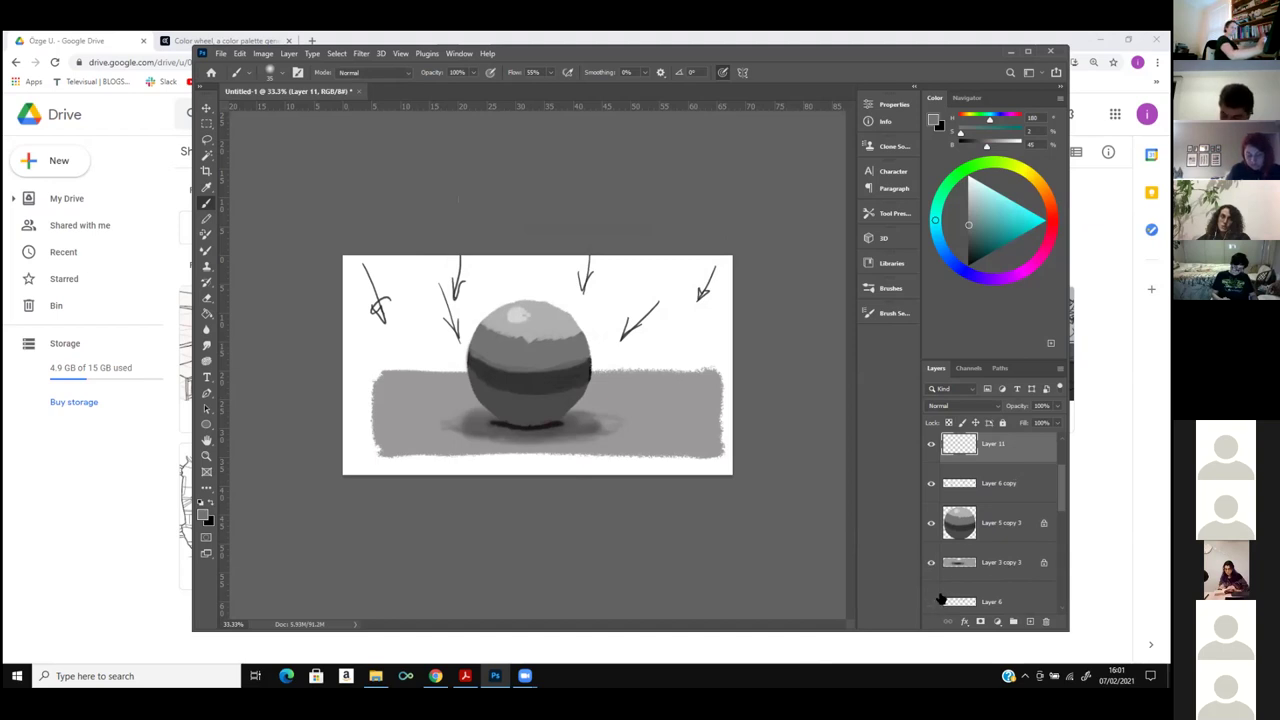
left_click(931, 484)
left_click(931, 484)
left_click(931, 484)
scroll(995, 520, "down", 4)
scroll(995, 530, "up", 1)
left_click(984, 530)
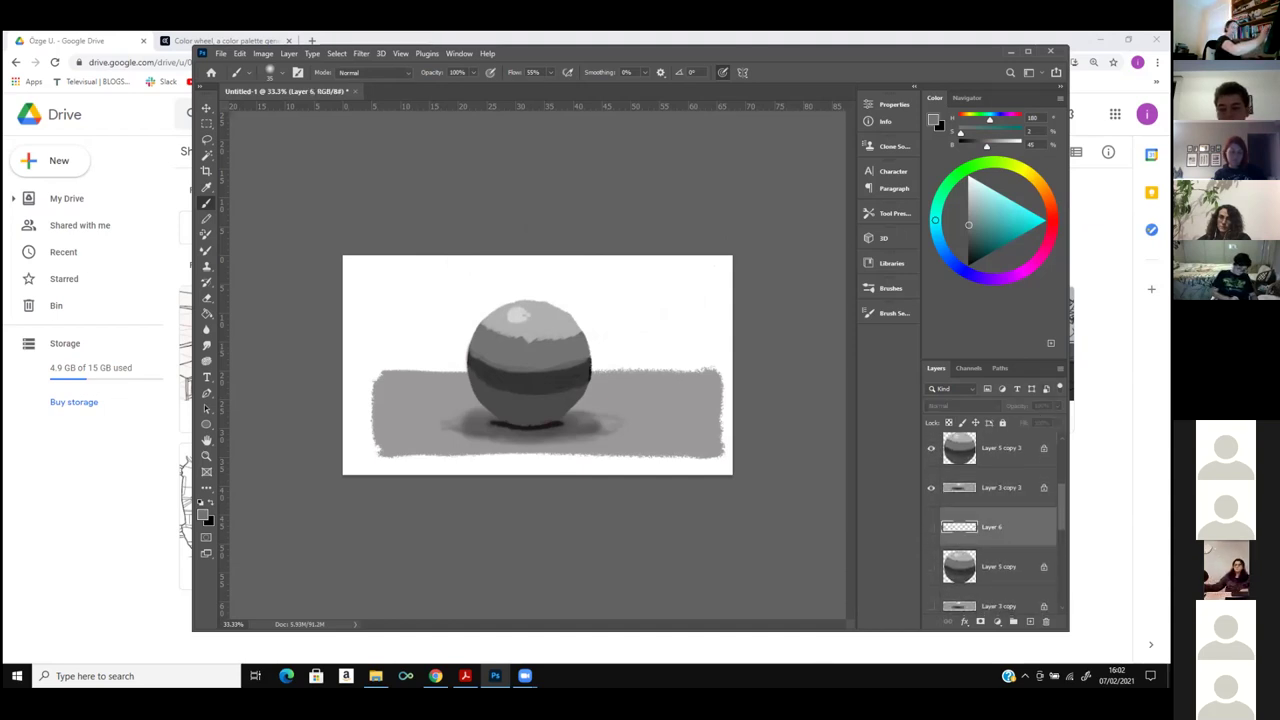
left_click(1030, 621)
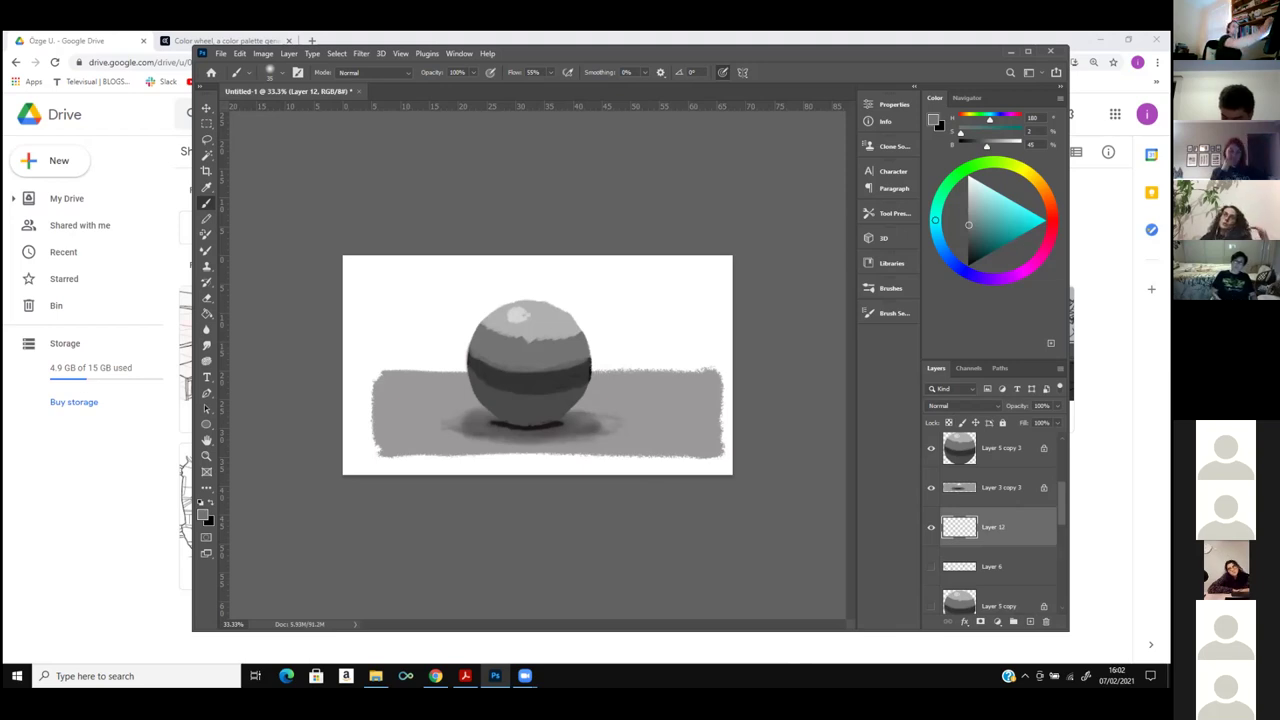
Set the foreground colour to a muted dusty pink with red hue, about 29% saturation and 72% brightness.
left_click(1052, 222)
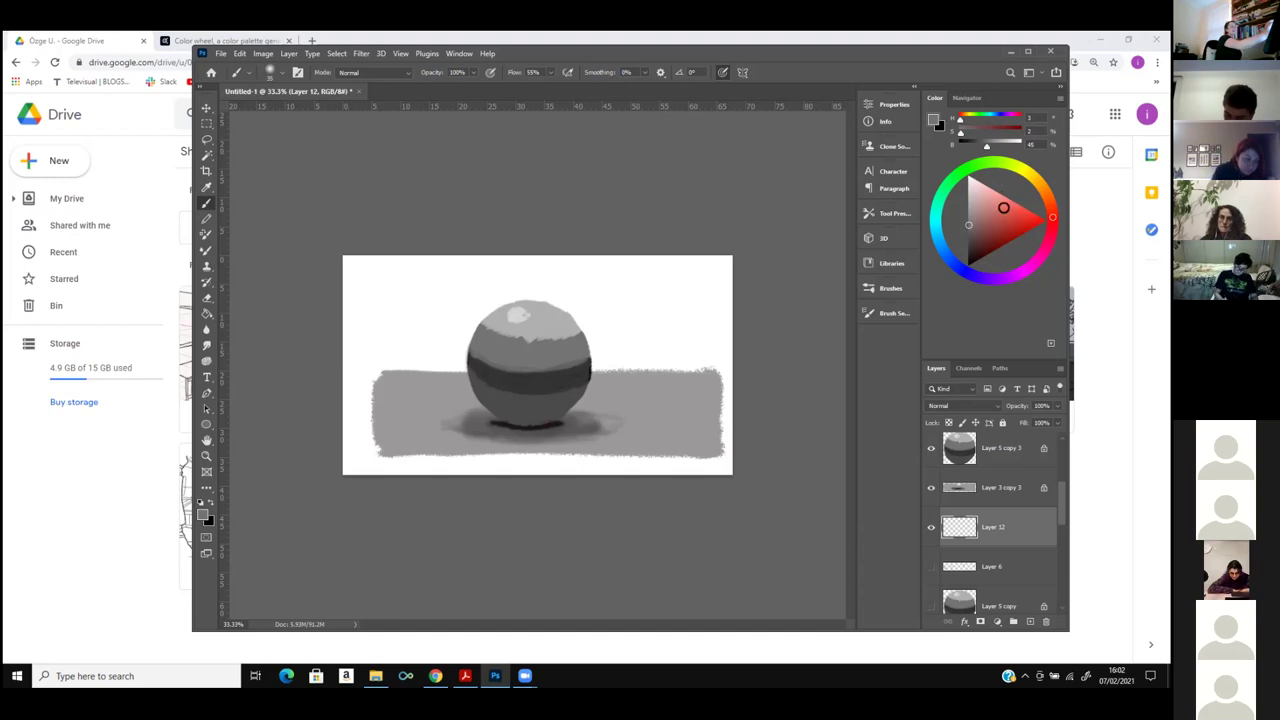
left_click(1002, 206)
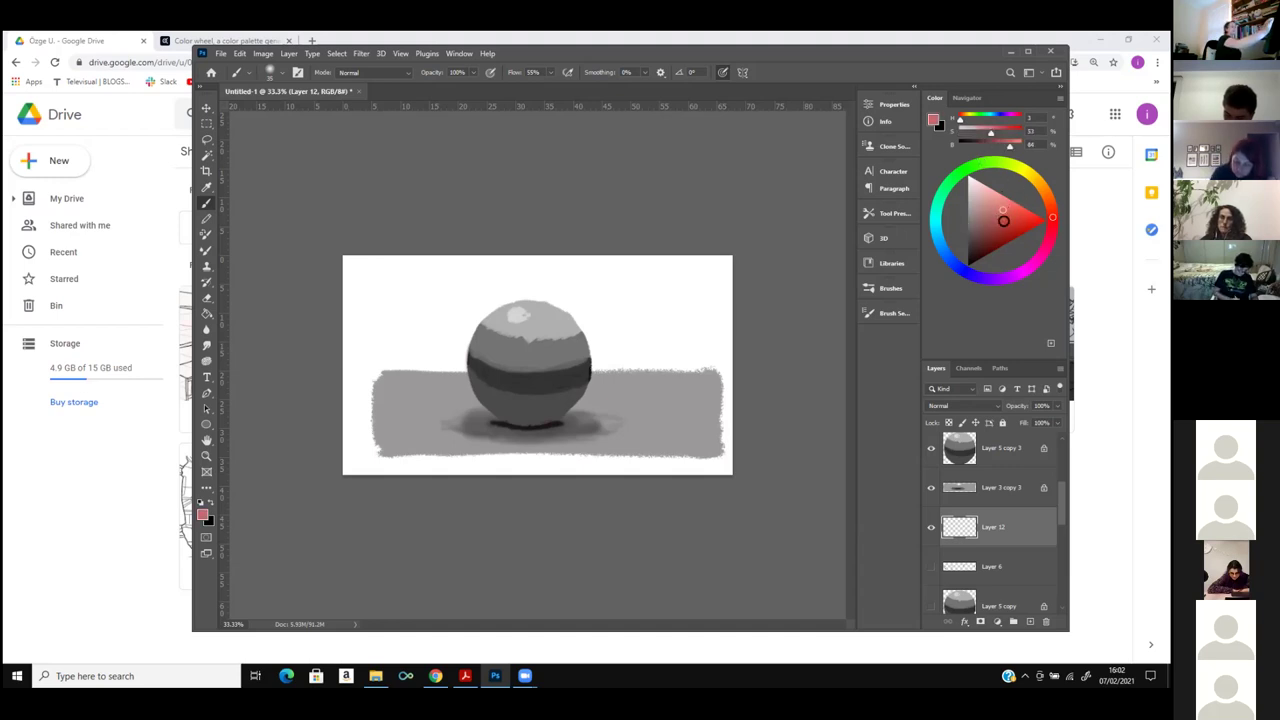
left_click(998, 201)
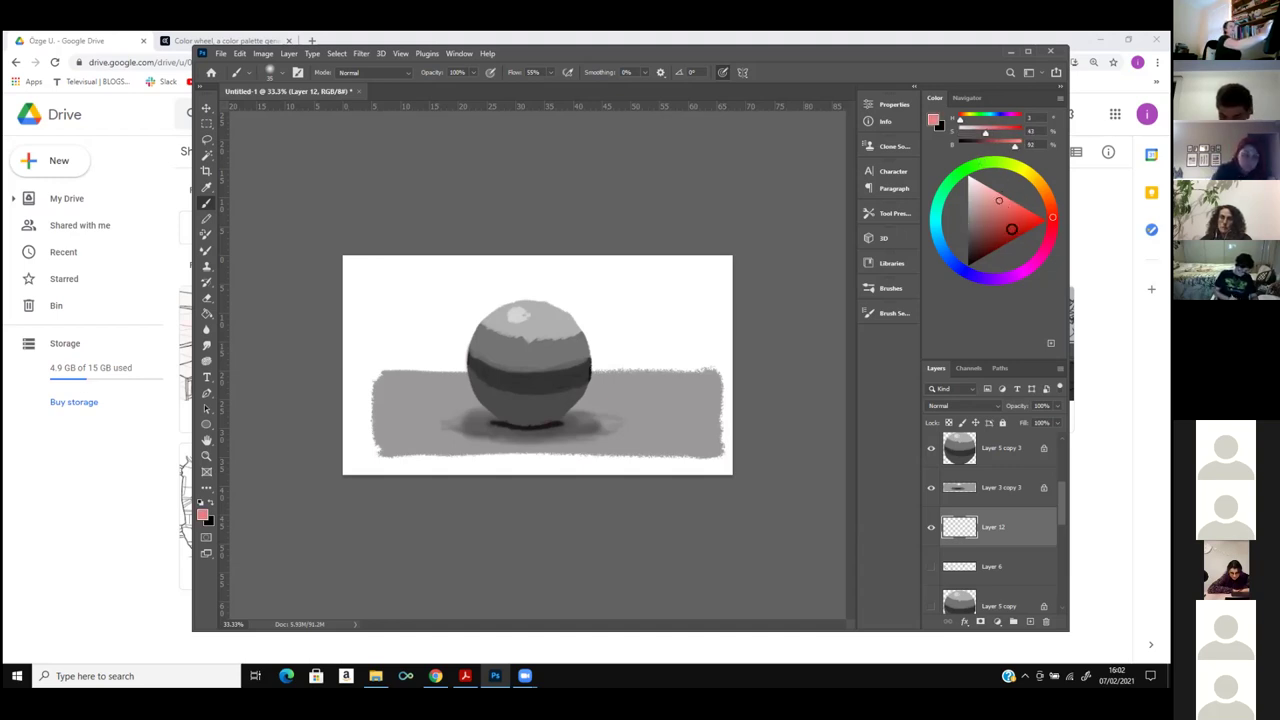
left_click(995, 209)
left_click(982, 214)
left_click(981, 213)
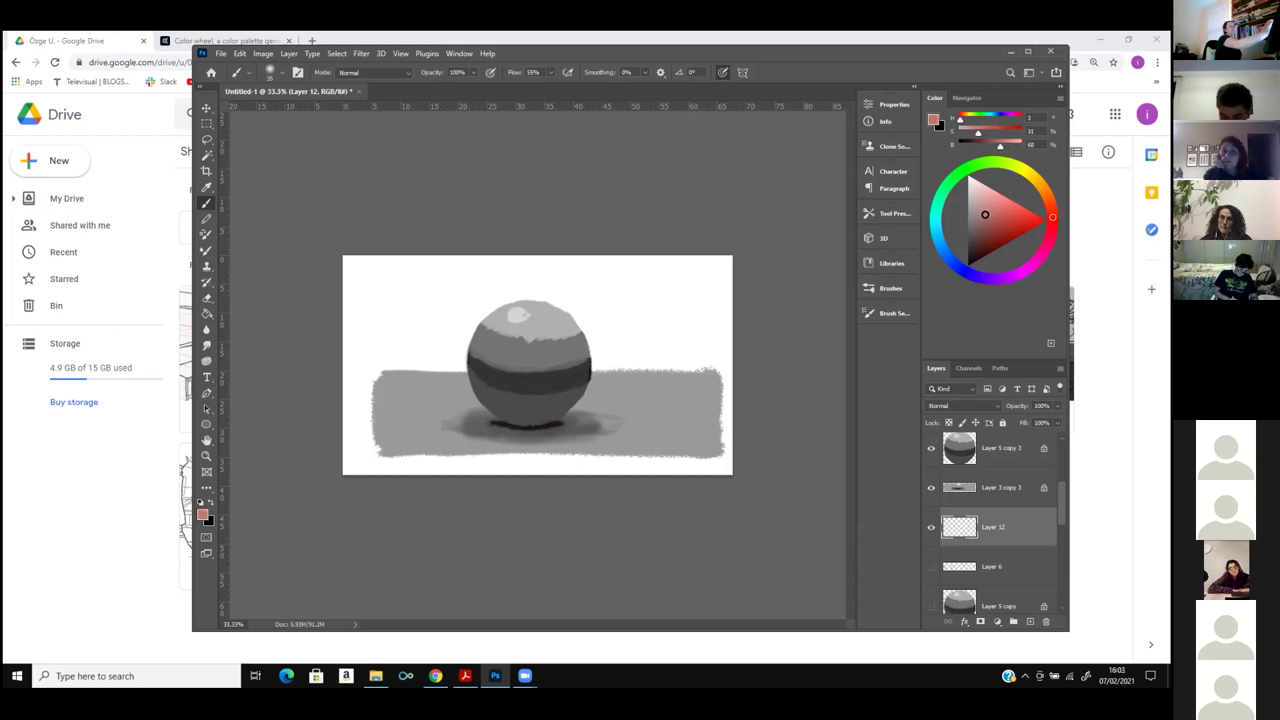
left_click(982, 211)
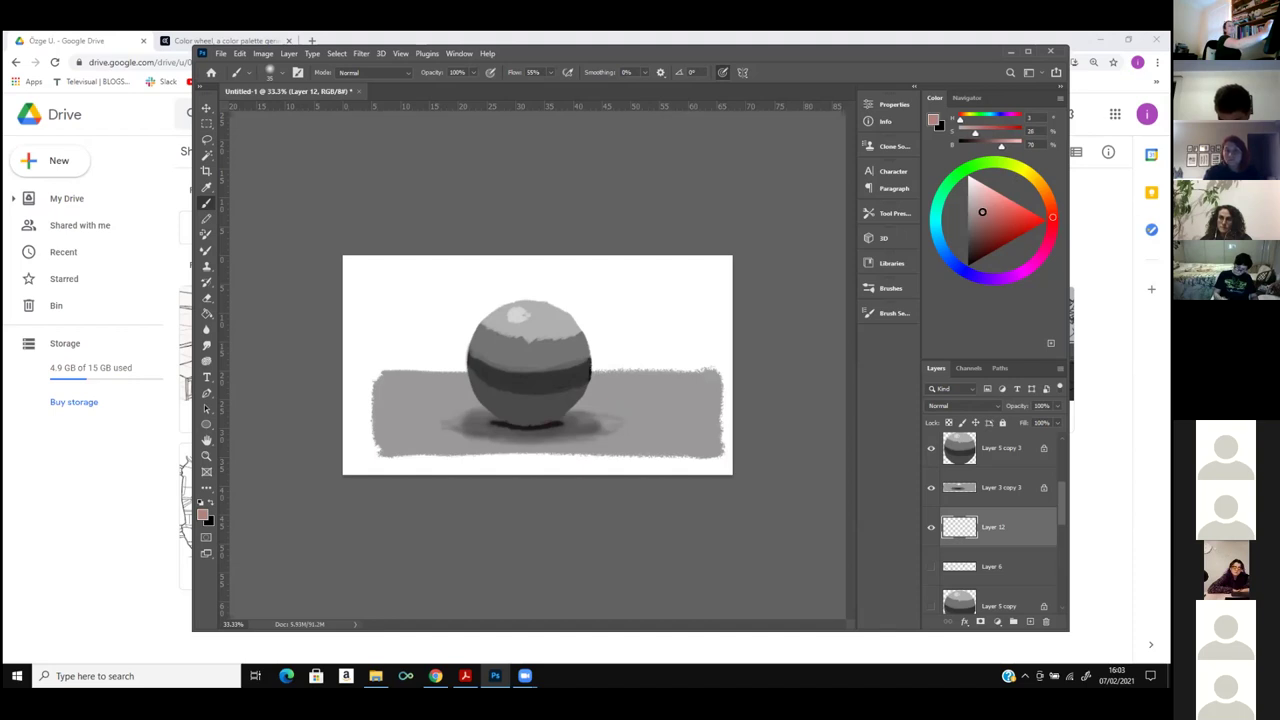
left_click(991, 210)
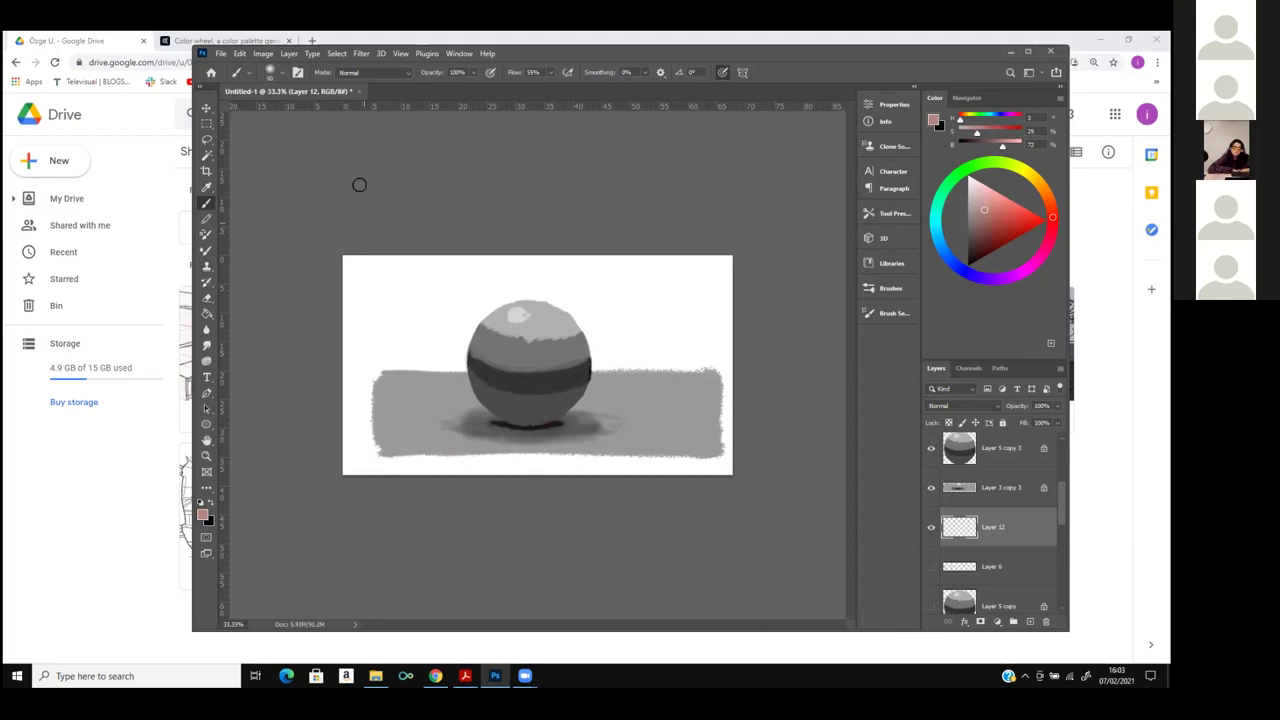
Choose the Kyle's Ultimate Pastel Palooza brush from the Dry Media Brushes.
left_click(284, 72)
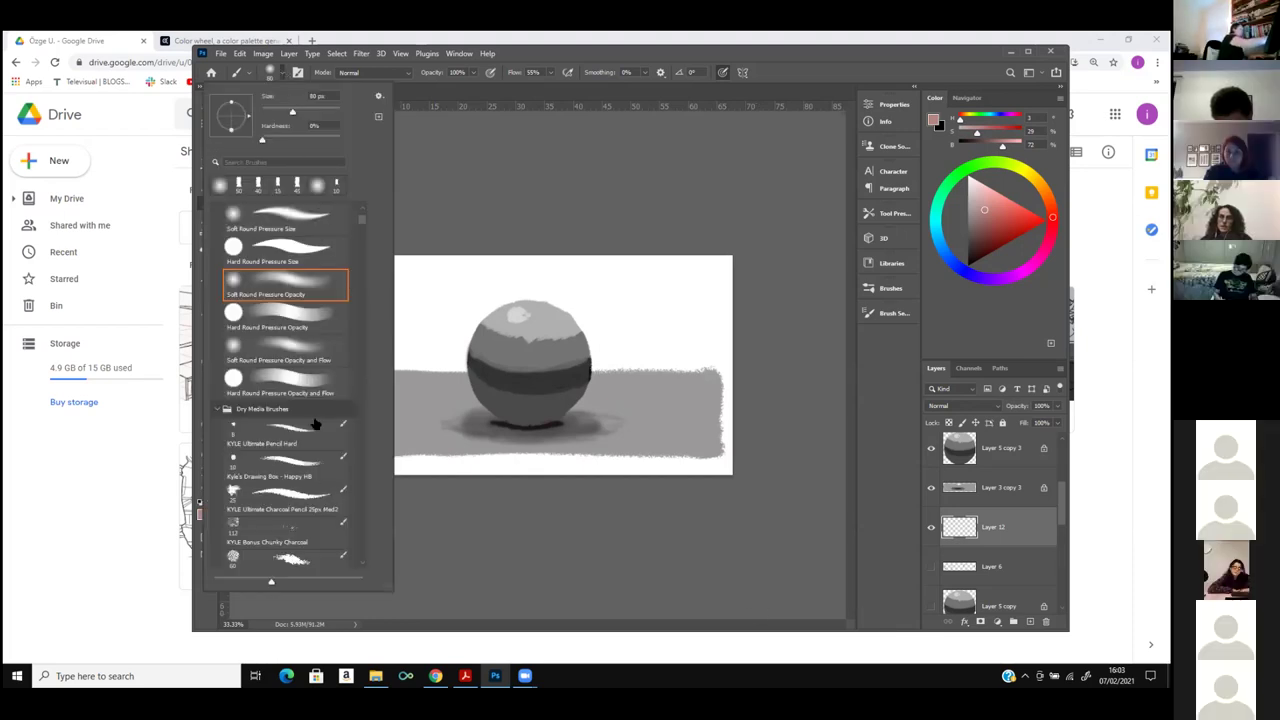
left_click_drag(360, 220, 363, 226)
scroll(362, 226, "down", 2)
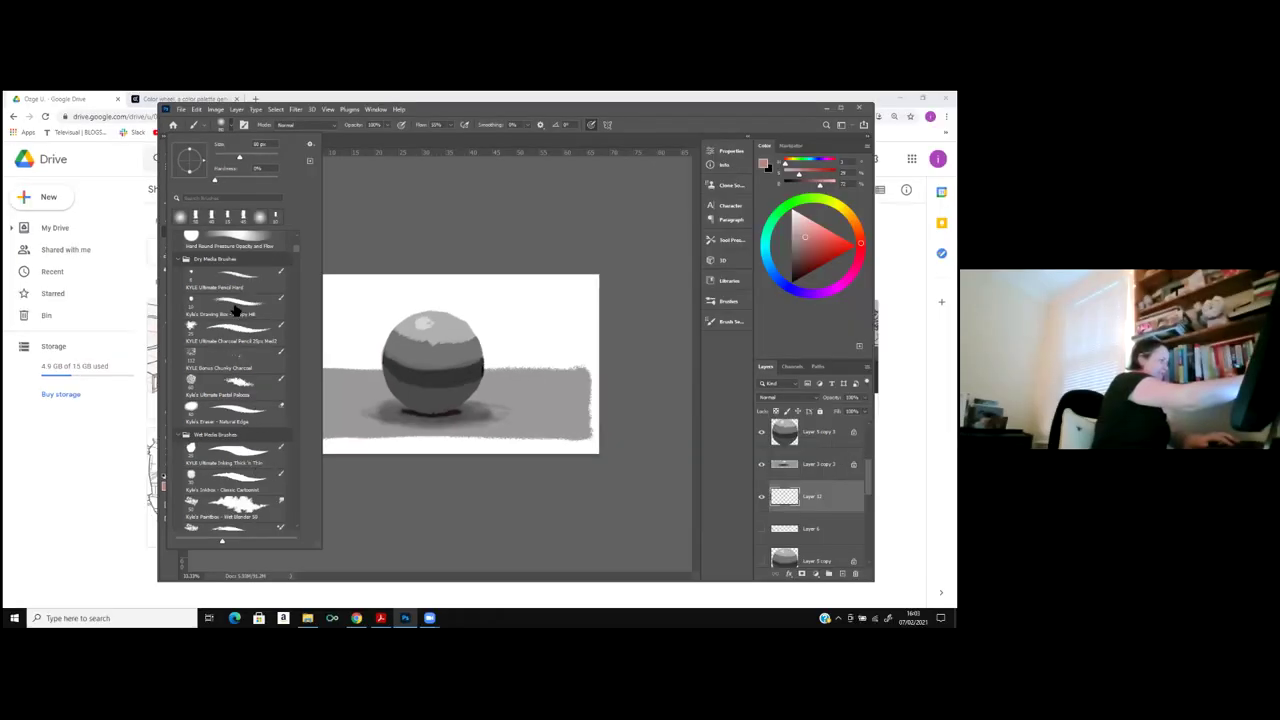
left_click(239, 384)
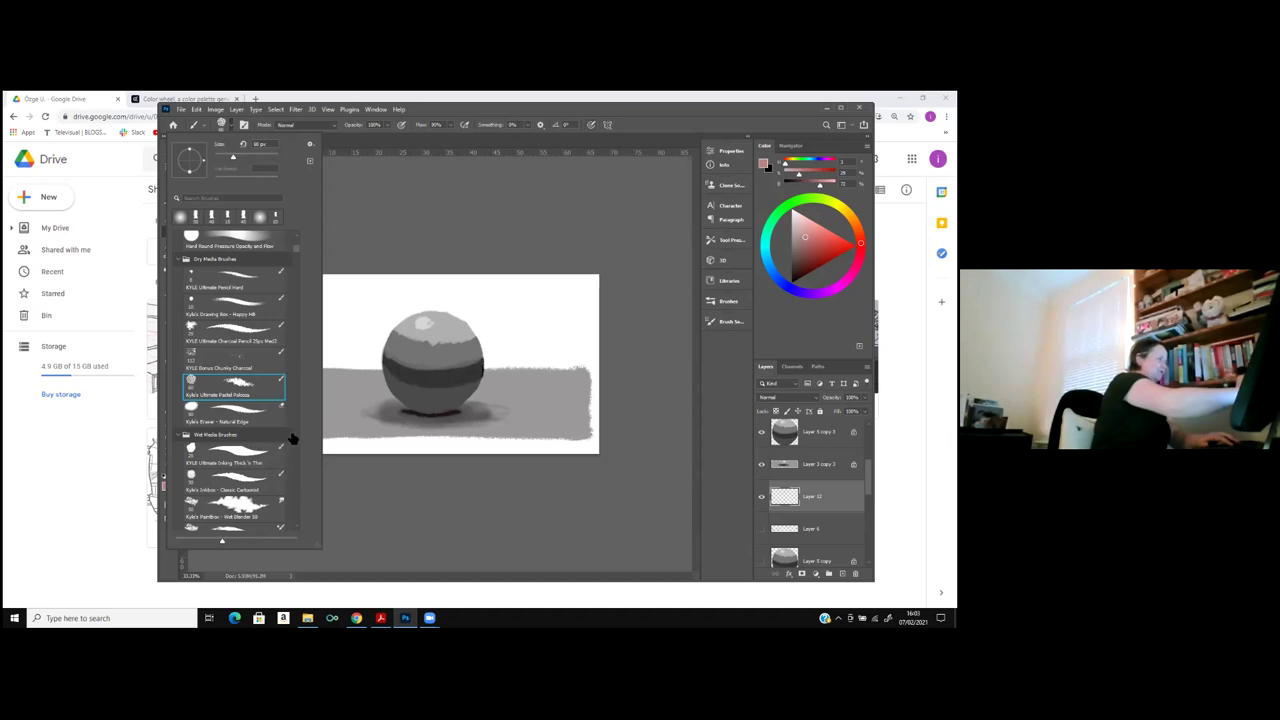
left_click_drag(470, 338, 522, 318)
key("ctrl+z")
key("ctrl+z")
Enlarge the pastel brush and fill the background behind the ball above the ground with dusty pink on Layer 12.
key("bracketright")
key("bracketright")
key("bracketright")
key("bracketright")
key("bracketright")
key("bracketright")
mouse_move(394, 368)
left_mouse_down()
mouse_move(359, 366)
mouse_move(329, 328)
mouse_move(323, 356)
mouse_move(334, 308)
mouse_move(414, 300)
mouse_move(359, 312)
mouse_move(412, 321)
mouse_move(344, 329)
mouse_move(414, 323)
mouse_move(449, 304)
mouse_move(469, 356)
mouse_move(554, 309)
mouse_move(524, 379)
mouse_move(564, 312)
mouse_move(580, 343)
left_mouse_up()
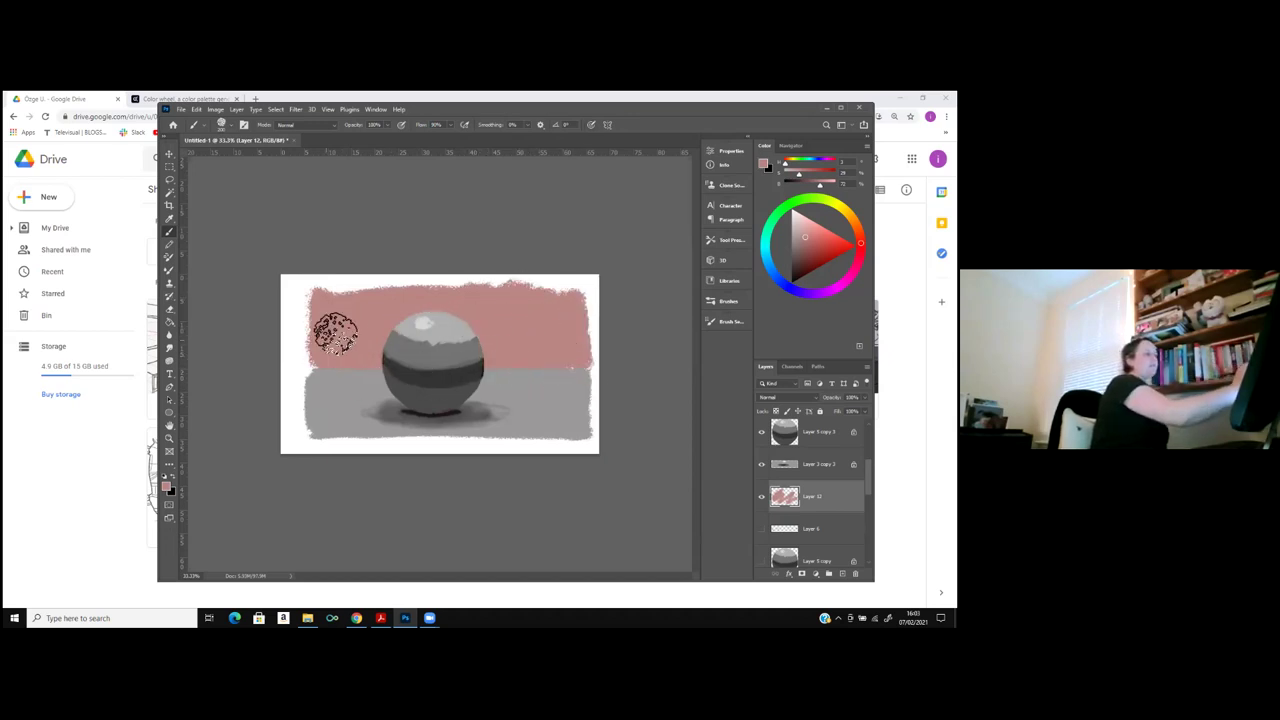
left_click_drag(335, 335, 312, 330)
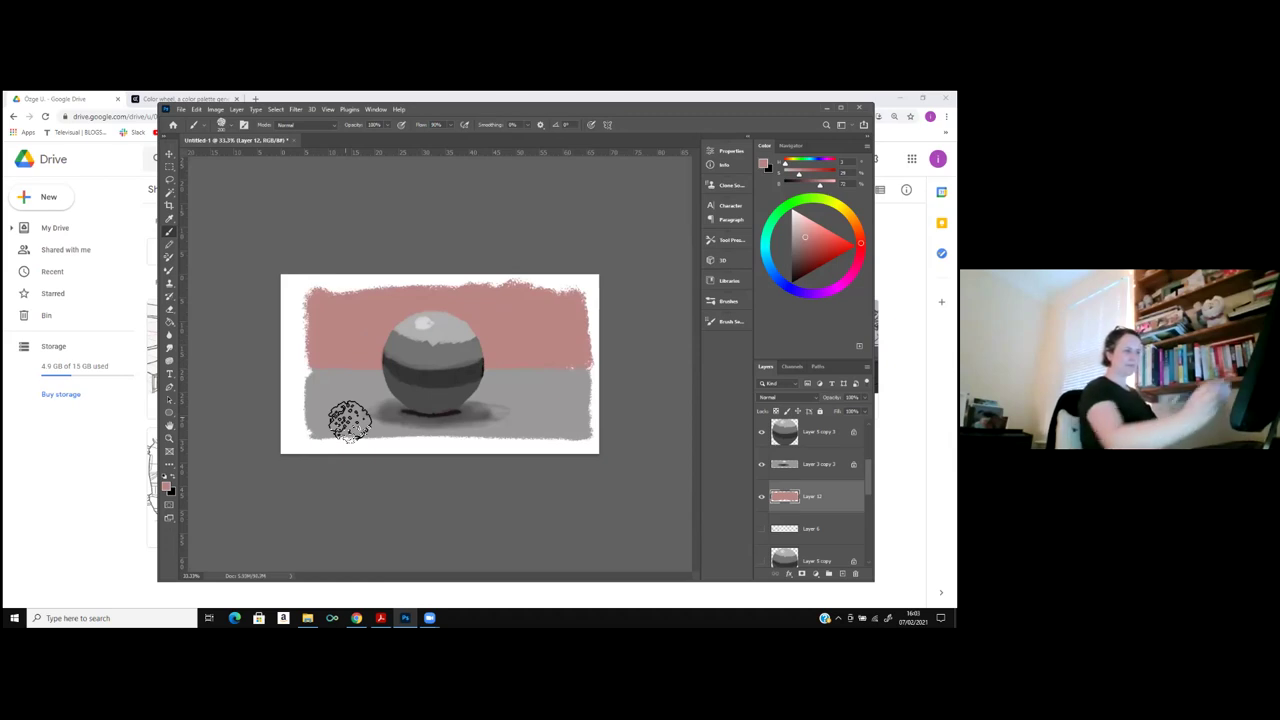
Add a new empty layer directly above the ground layer, Layer 3 copy 3, and set its blend mode to Overlay.
left_click(815, 464)
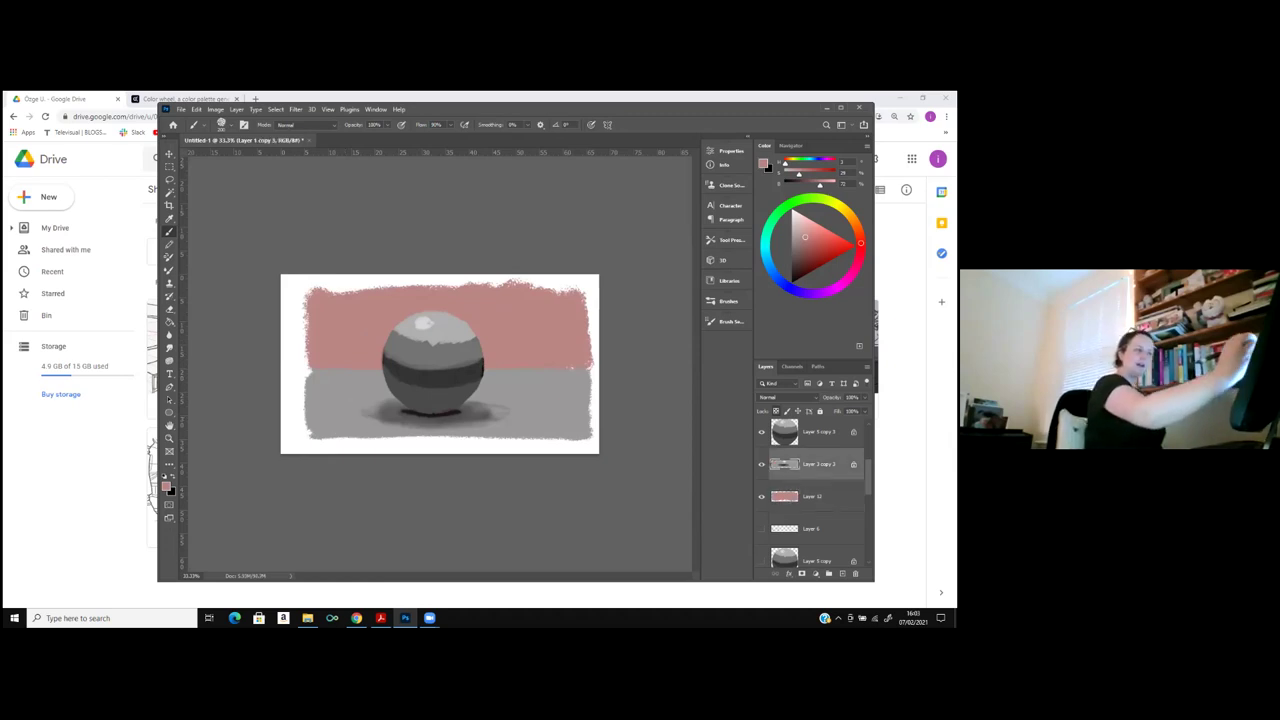
left_click(842, 573)
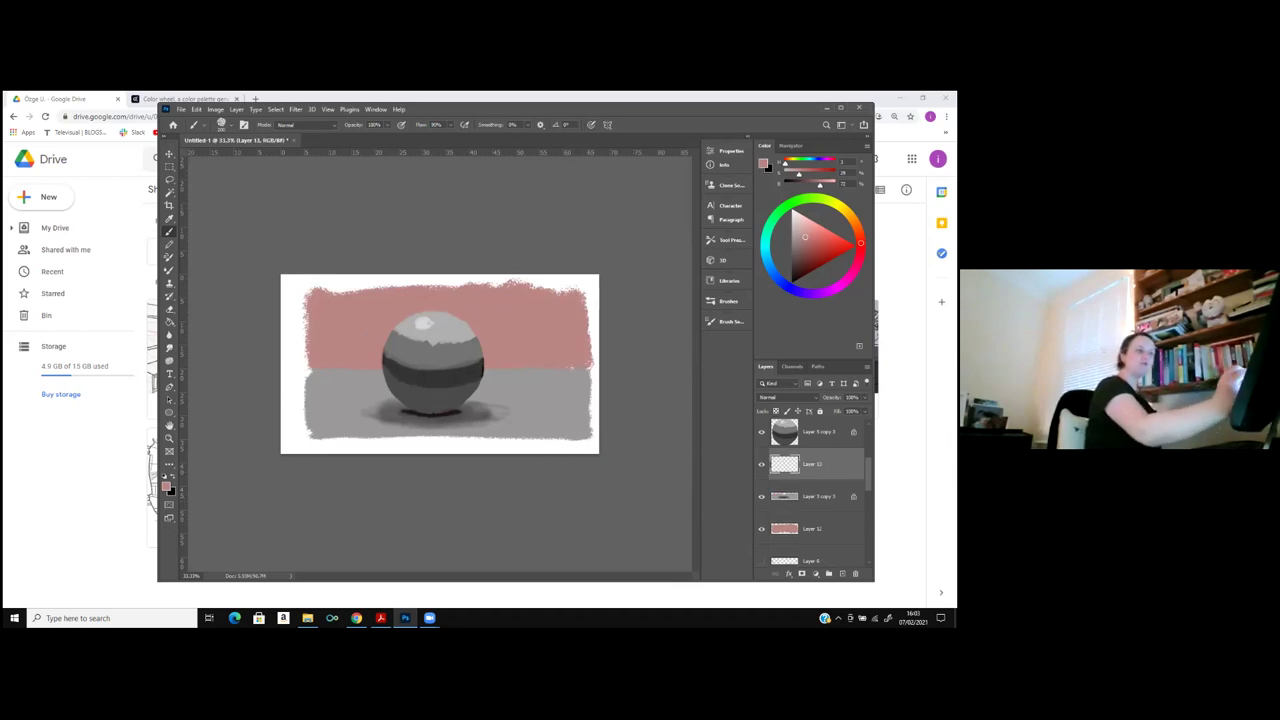
left_click(778, 397)
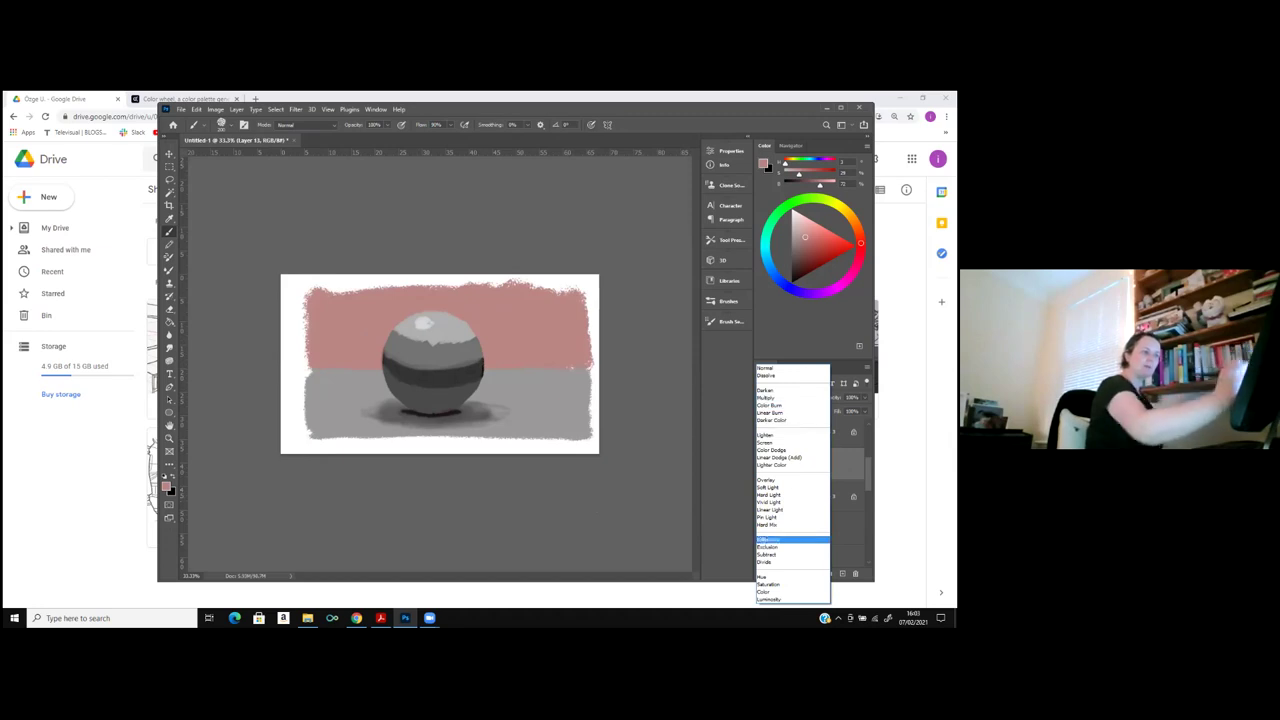
left_click(778, 480)
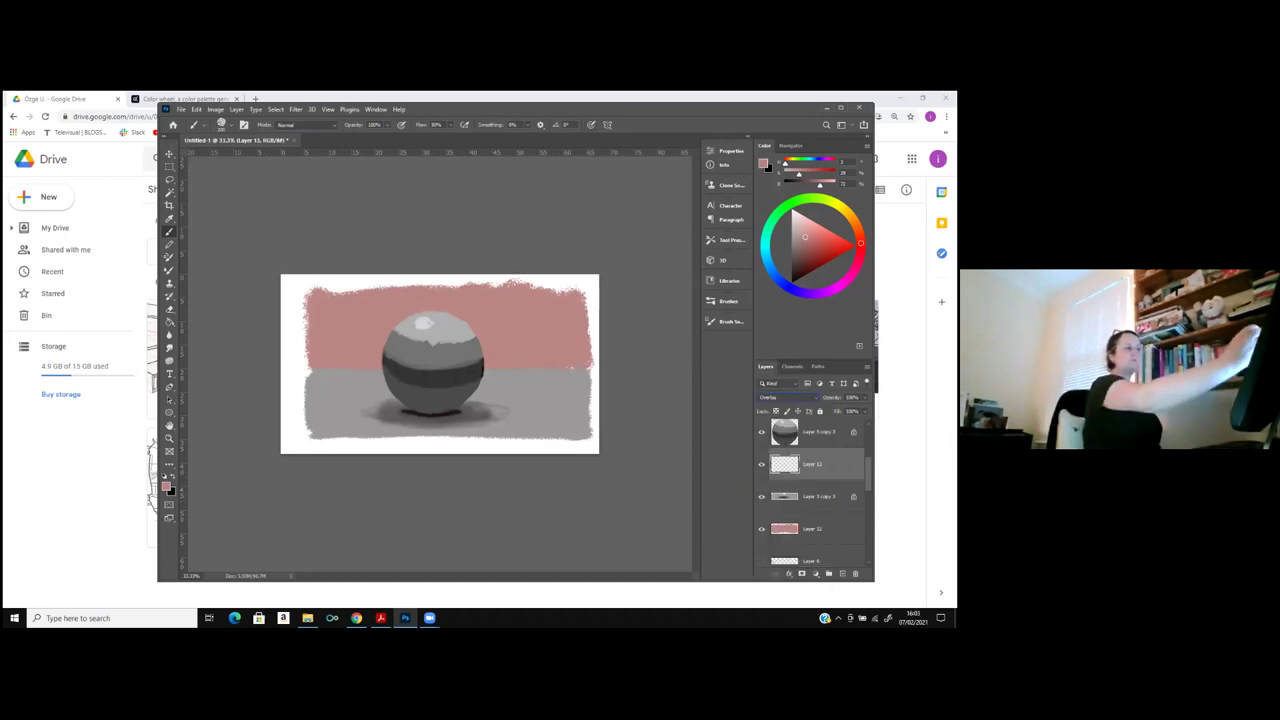
Darken the foreground colour to a deep muted red and paint it over the whole ground and cast shadow on the Overlay layer.
left_click_drag(805, 237, 807, 252)
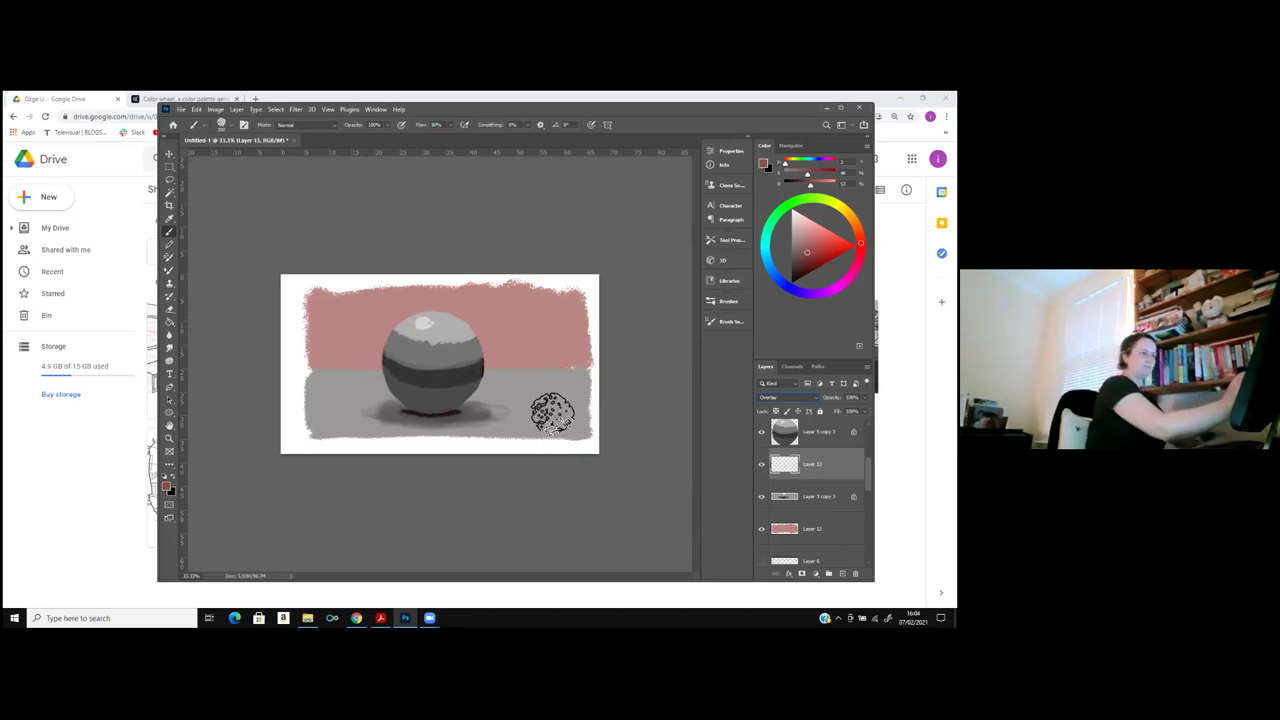
mouse_move(580, 389)
left_mouse_down()
mouse_move(509, 399)
mouse_move(560, 391)
left_mouse_up()
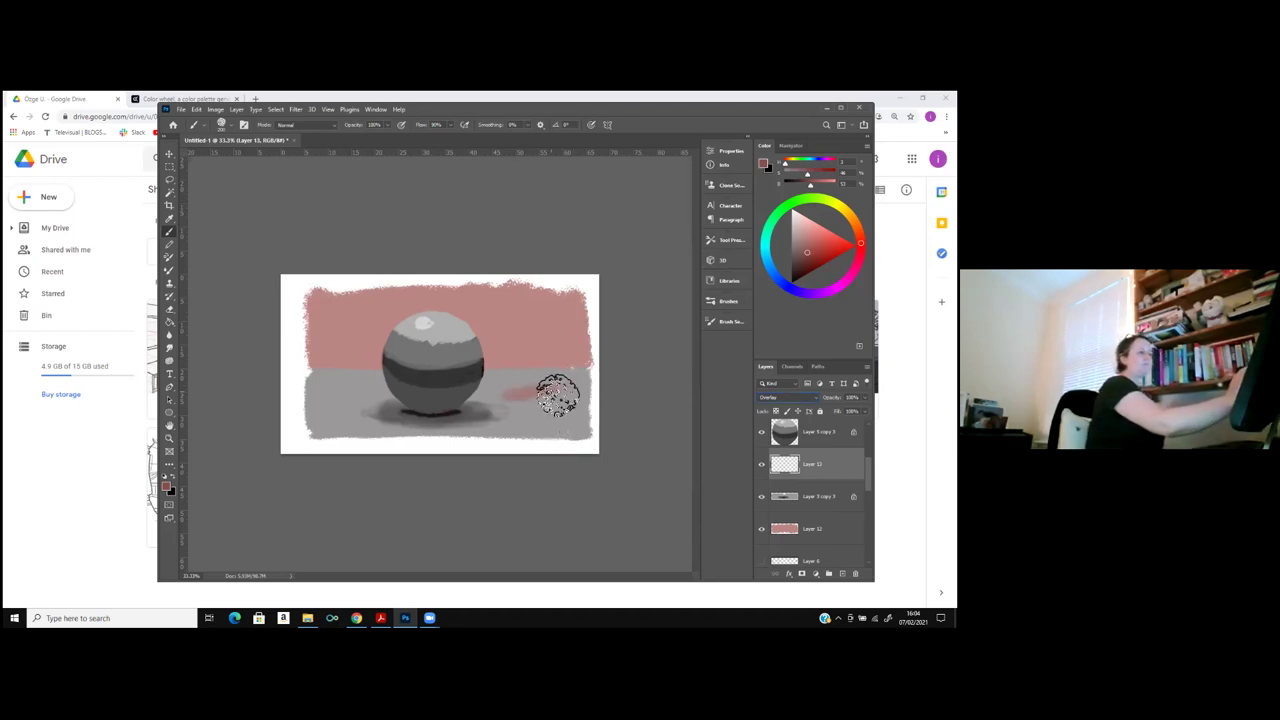
left_click(808, 261)
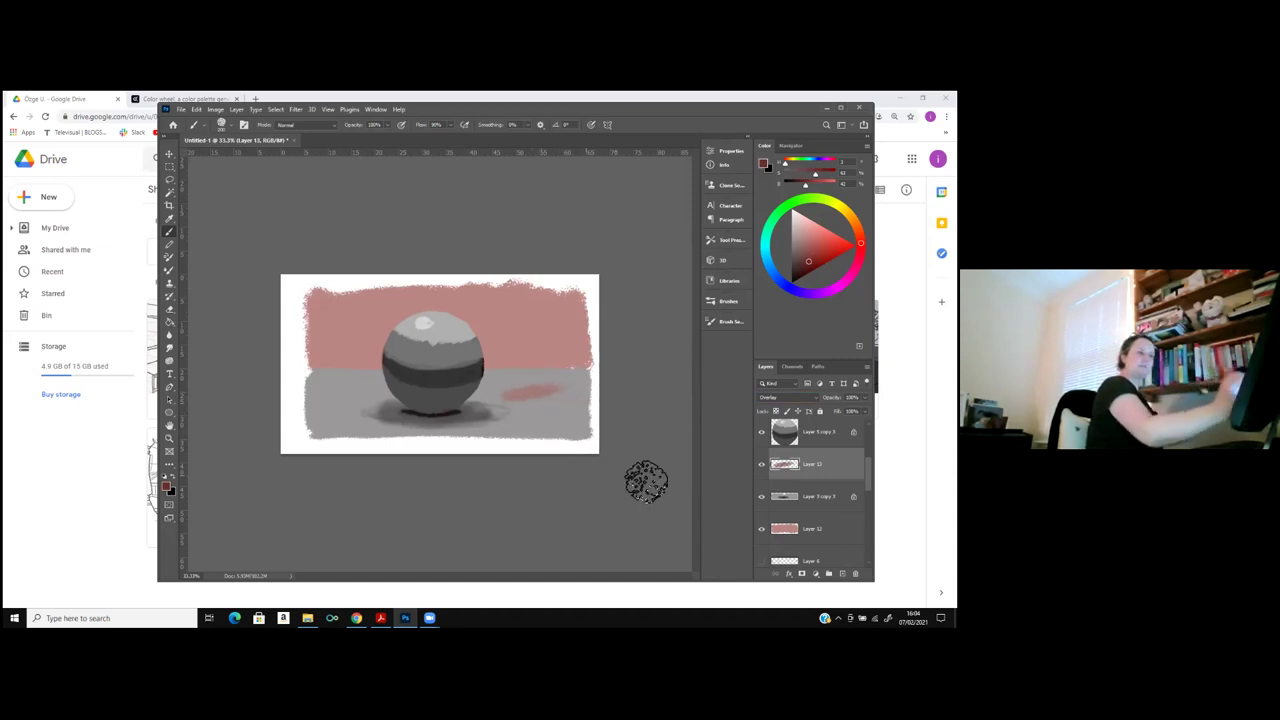
mouse_move(563, 395)
left_mouse_down()
mouse_move(483, 407)
mouse_move(541, 398)
mouse_move(500, 393)
mouse_move(415, 415)
mouse_move(465, 448)
mouse_move(445, 437)
mouse_move(513, 435)
mouse_move(439, 442)
mouse_move(513, 431)
mouse_move(410, 428)
mouse_move(468, 425)
mouse_move(429, 412)
mouse_move(319, 414)
mouse_move(409, 388)
mouse_move(318, 380)
mouse_move(438, 390)
mouse_move(281, 413)
mouse_move(431, 430)
mouse_move(300, 445)
mouse_move(326, 445)
mouse_move(309, 430)
mouse_move(317, 382)
mouse_move(606, 387)
mouse_move(483, 377)
mouse_move(556, 384)
mouse_move(480, 397)
mouse_move(596, 400)
mouse_move(558, 421)
mouse_move(575, 425)
mouse_move(518, 446)
mouse_move(591, 435)
mouse_move(593, 411)
mouse_move(593, 445)
left_mouse_up()
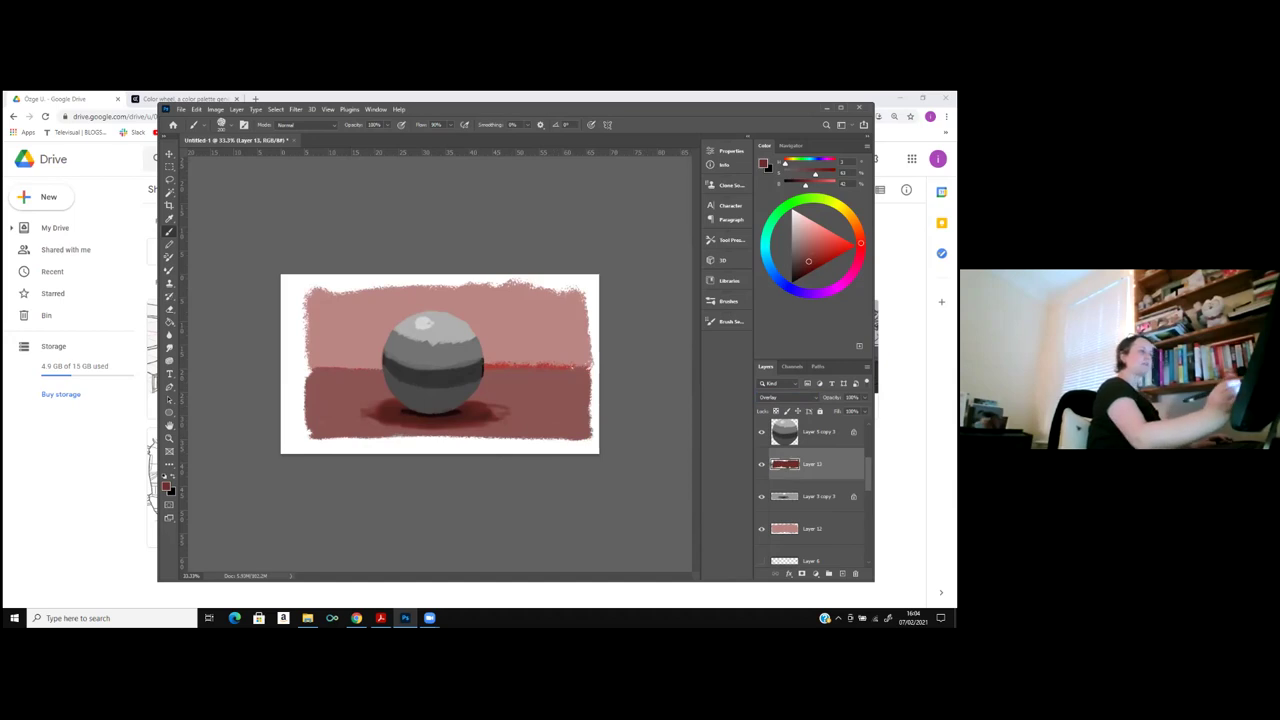
Erase the red overspill along the horizon line beside the ball.
key("r")
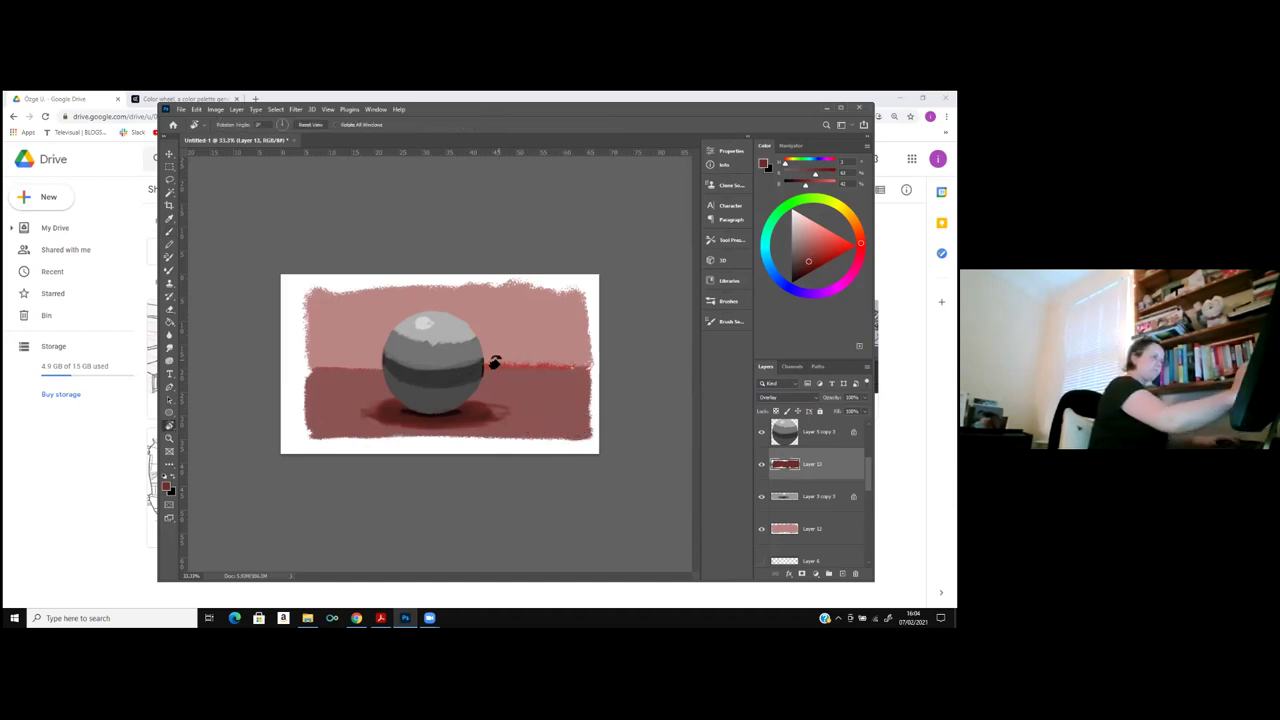
key("e")
left_click_drag(488, 365, 520, 365)
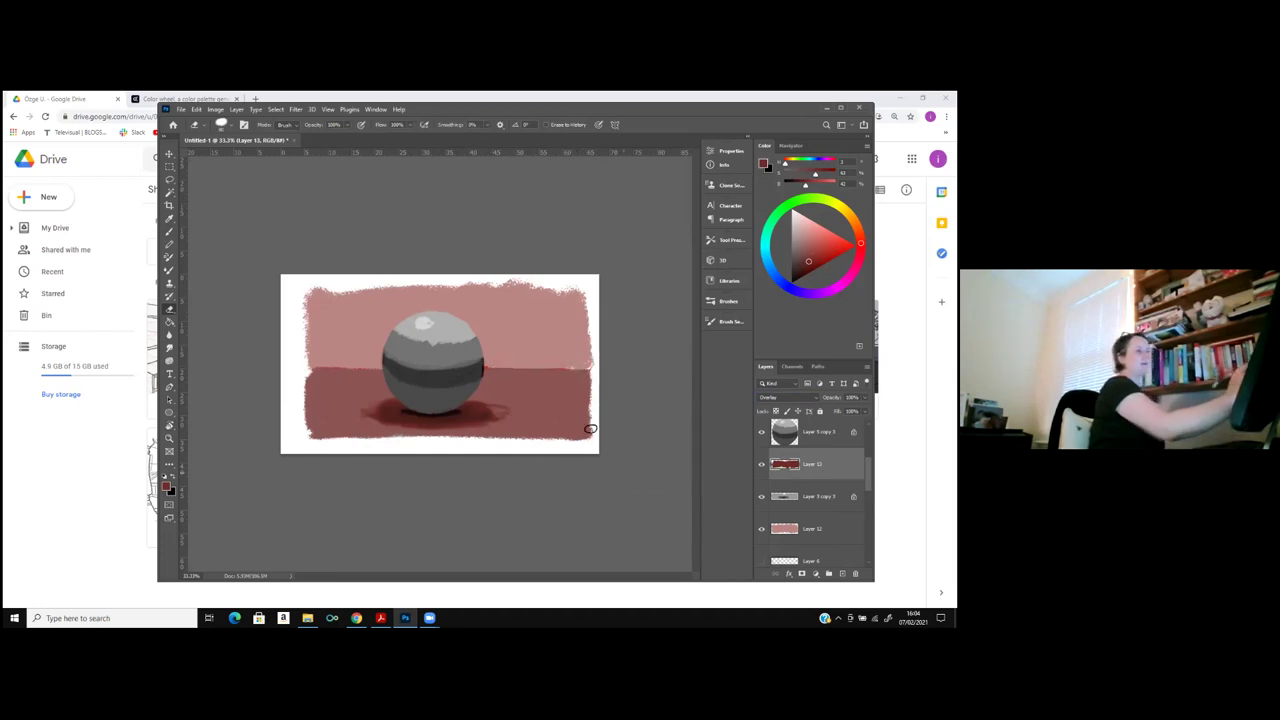
Add a new Overlay layer directly above the ball layer, Layer 5 copy 3, and choose a bright red foreground colour.
key("alt+bracketright")
scroll(812, 480, "up", 1)
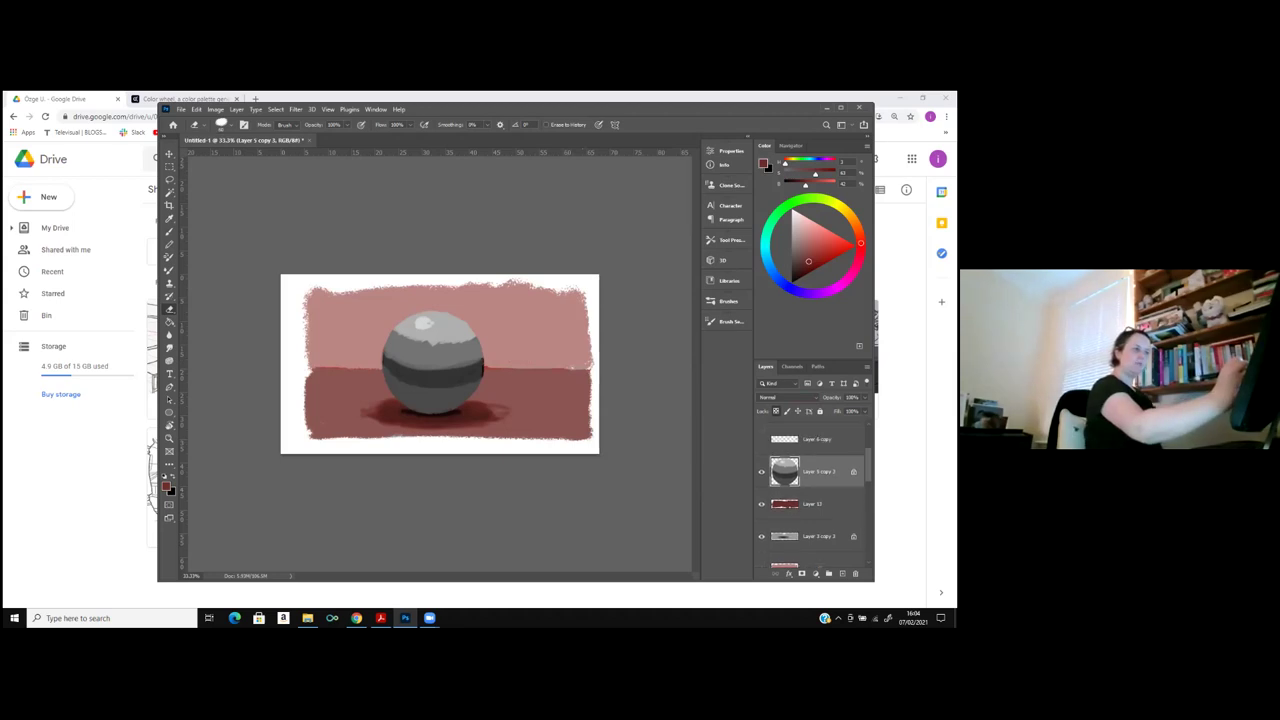
key("ctrl+shift+alt+n")
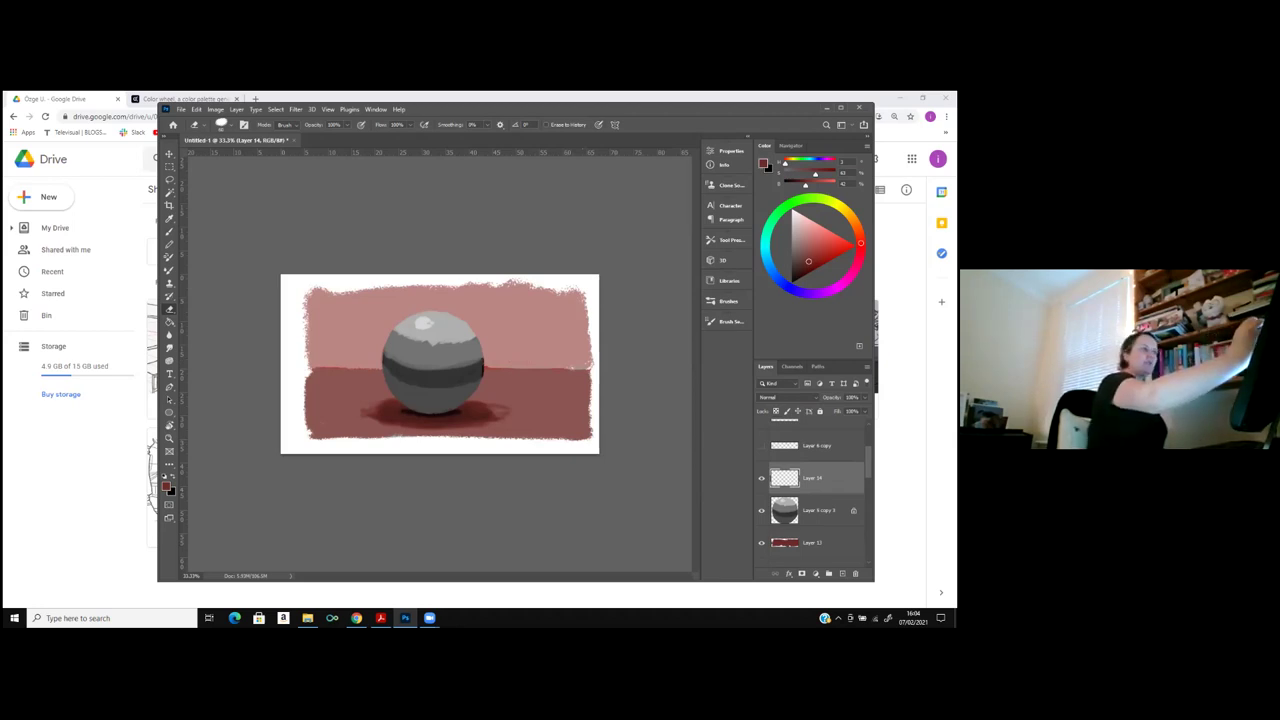
left_click(839, 238)
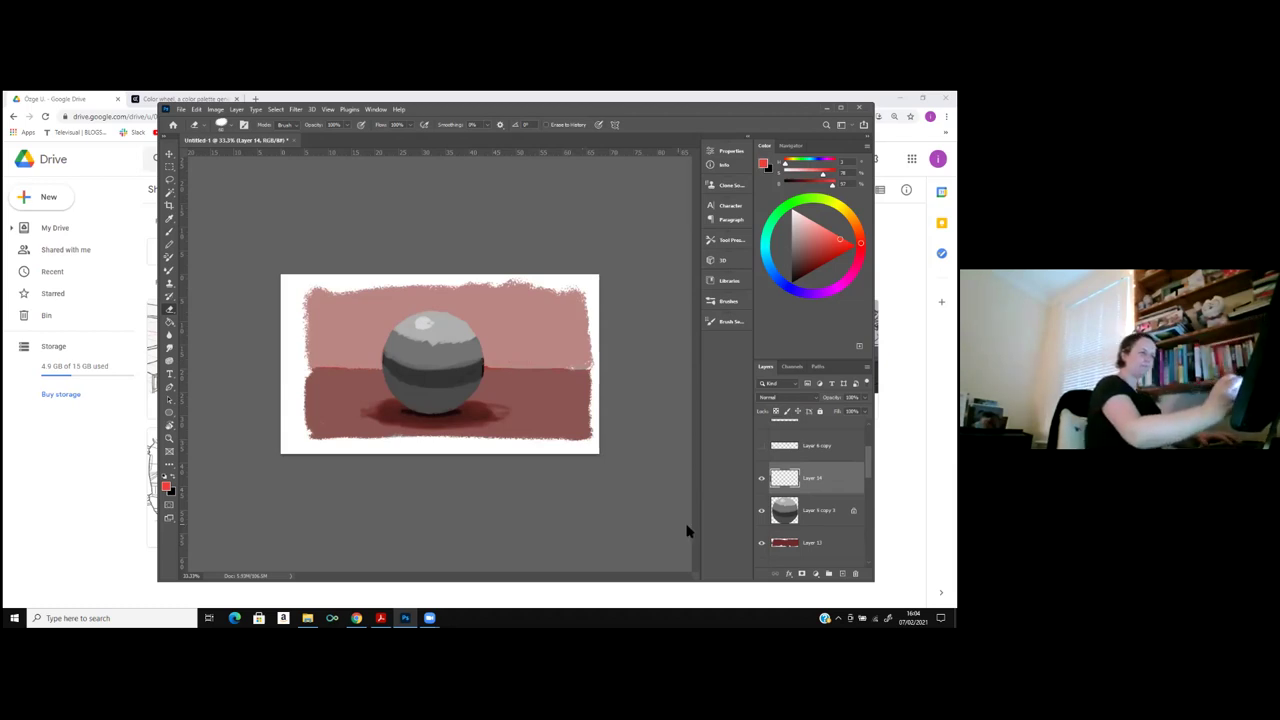
mouse_move(457, 361)
left_mouse_down()
mouse_move(455, 336)
mouse_move(420, 350)
mouse_move(440, 345)
left_mouse_up()
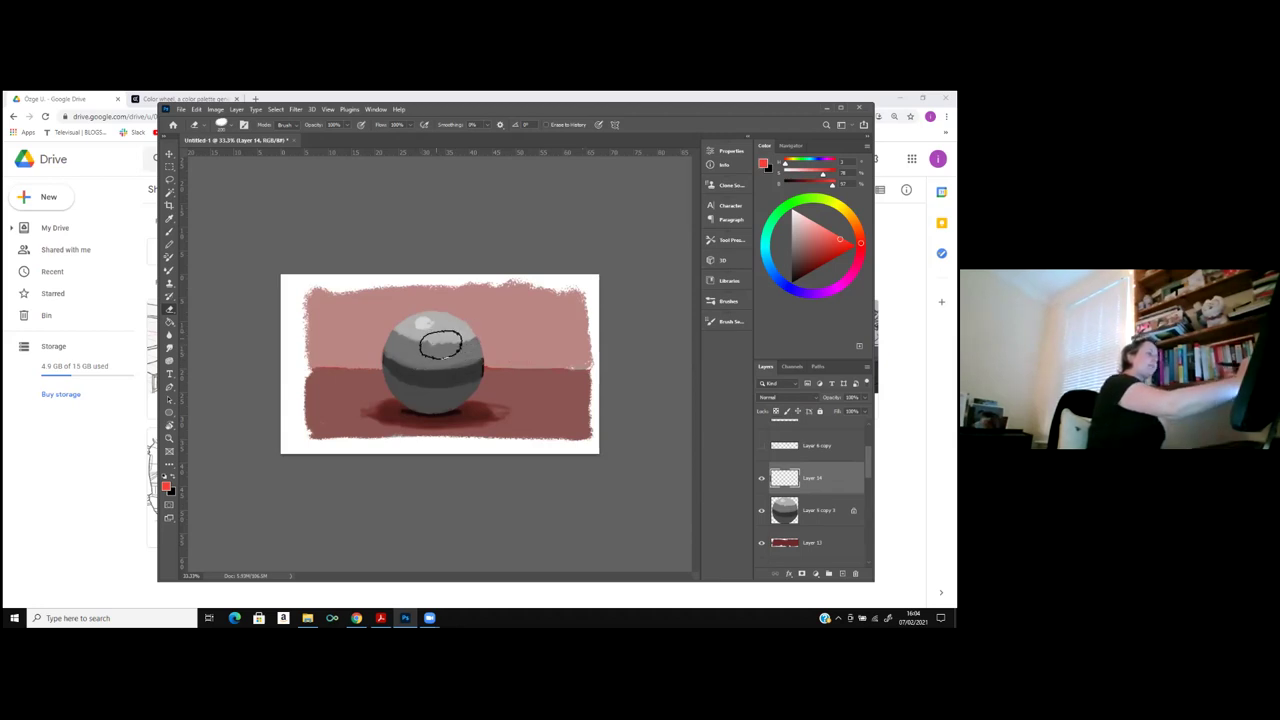
left_click(775, 397)
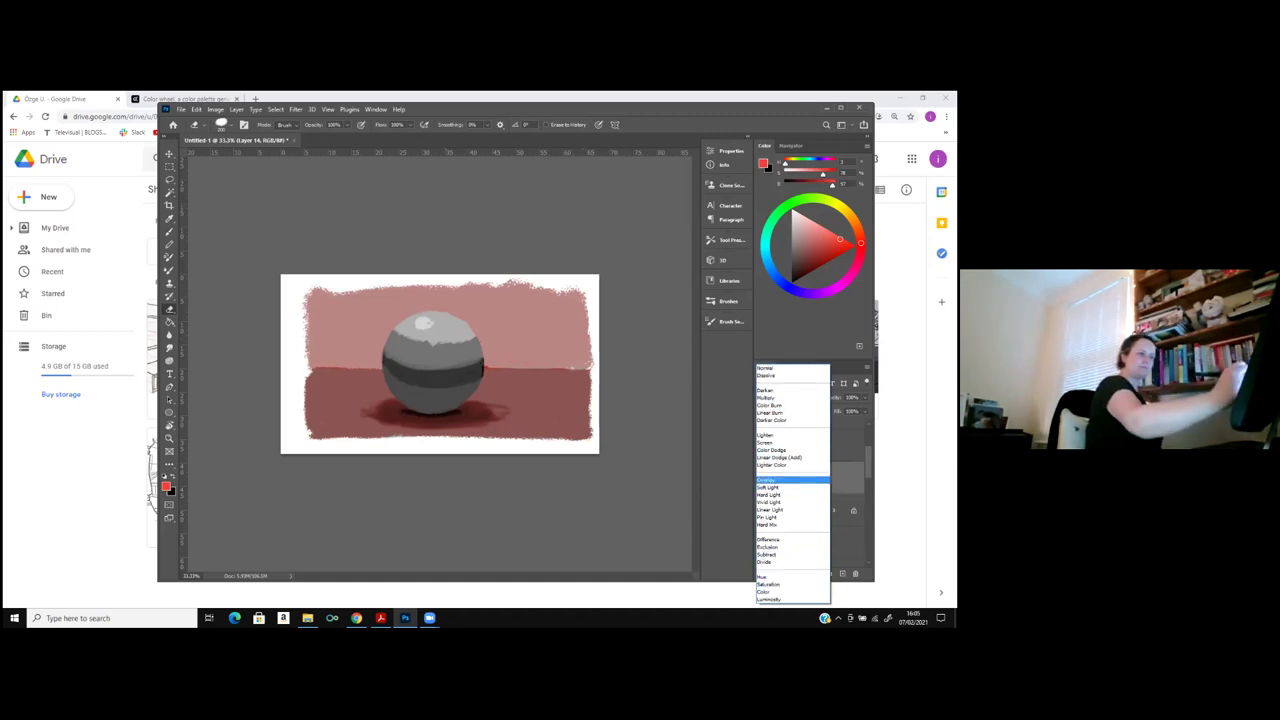
left_click(770, 481)
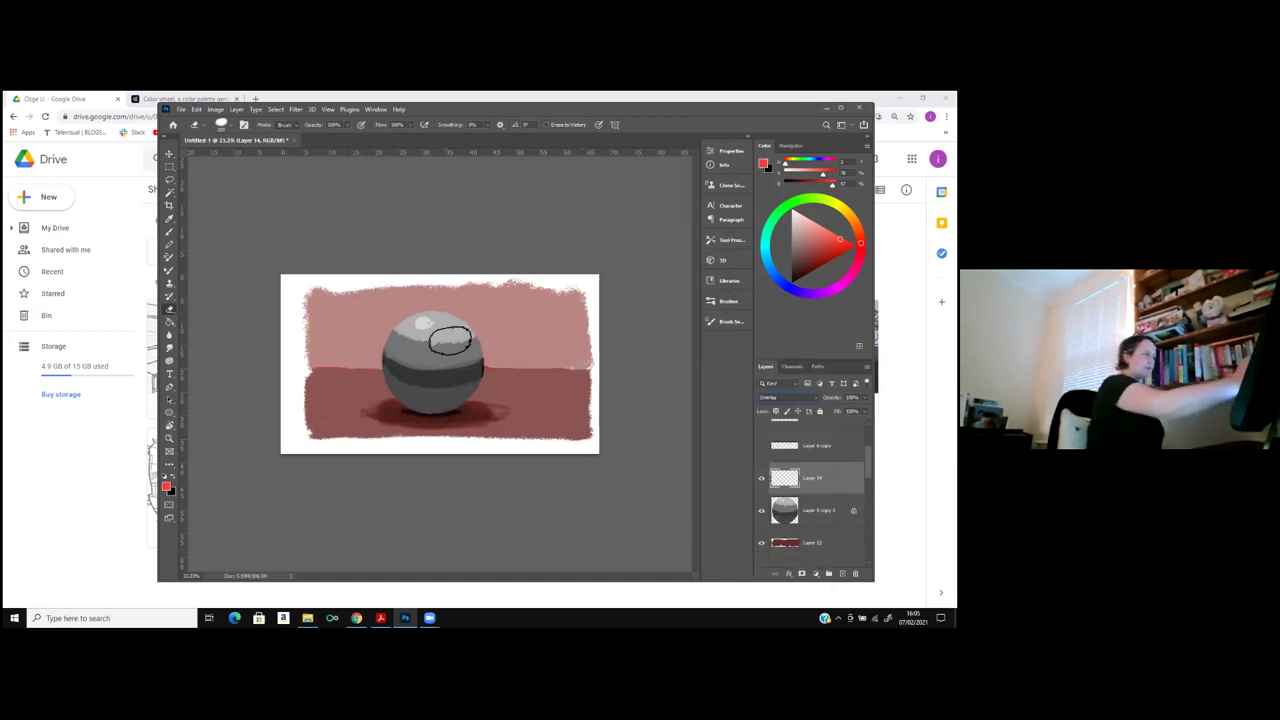
Clip the new Overlay layer to the ball layer and paint the entire ball bright red with the pastel brush.
left_click(169, 232)
mouse_move(439, 381)
left_mouse_down()
mouse_move(462, 348)
mouse_move(437, 382)
mouse_move(447, 342)
mouse_move(407, 370)
mouse_move(422, 313)
mouse_move(401, 345)
mouse_move(416, 360)
mouse_move(470, 368)
left_mouse_up()
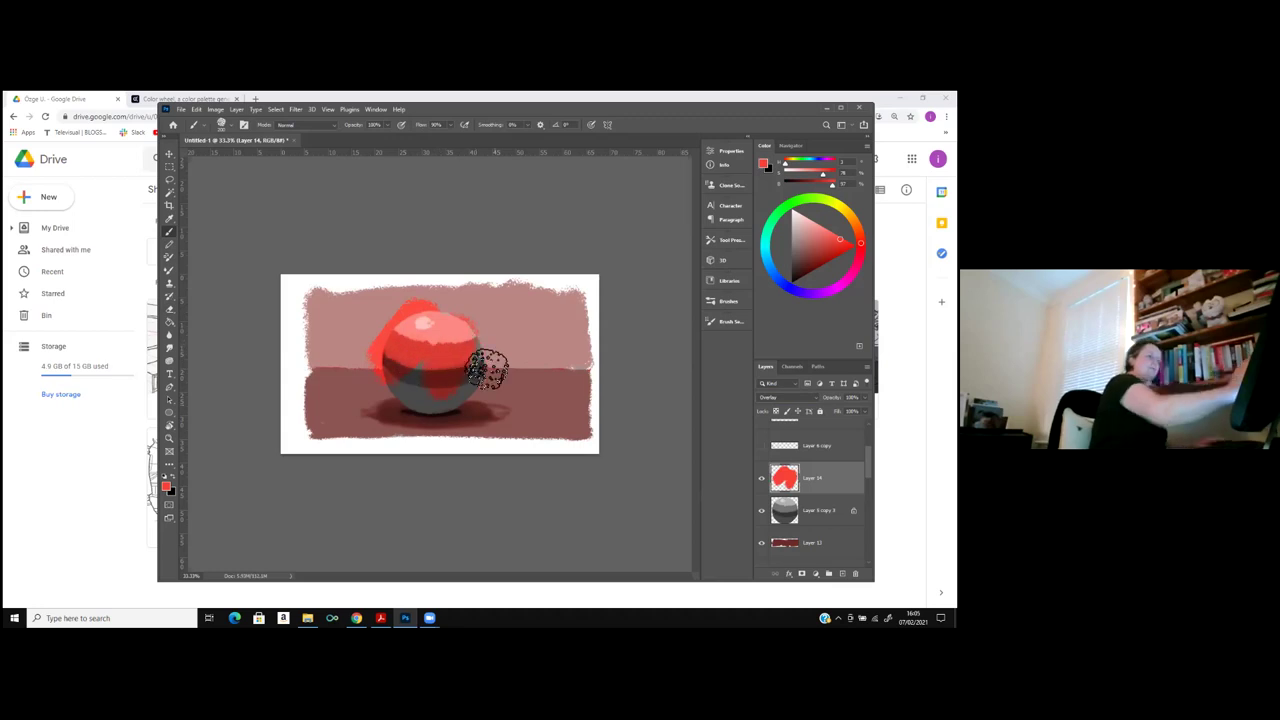
key("ctrl+z")
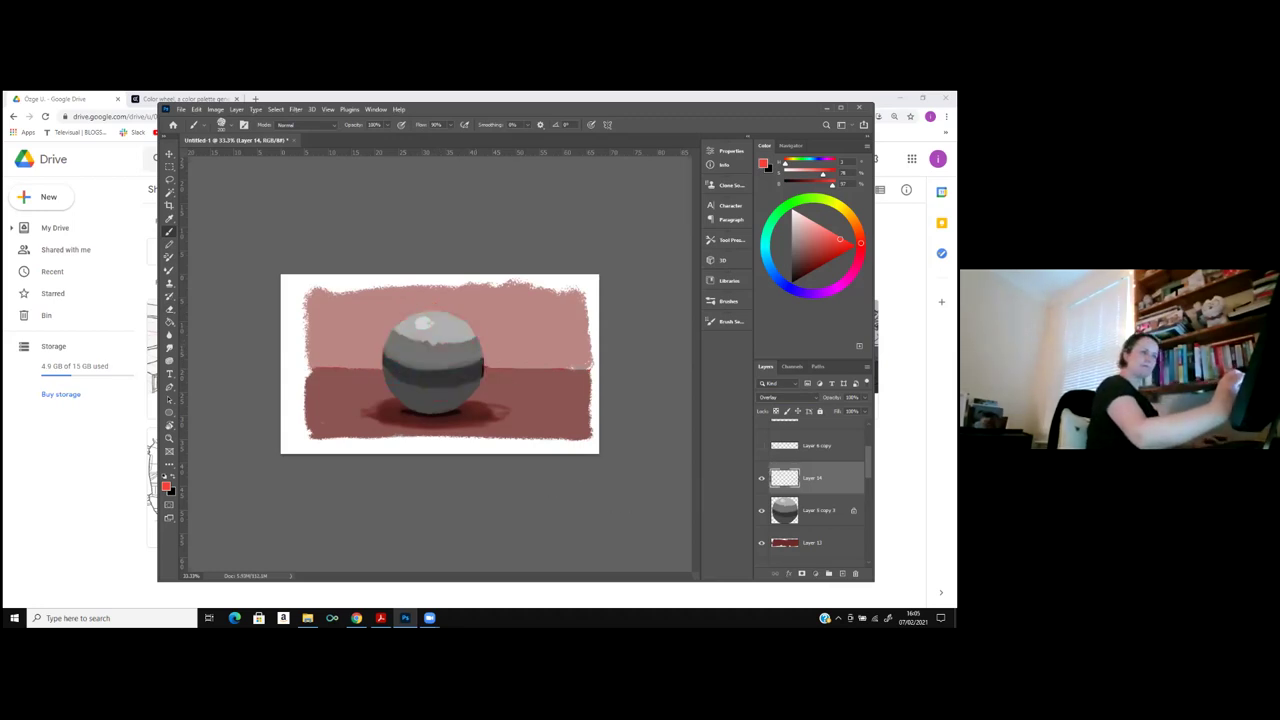
mouse_move(440, 372)
left_mouse_down()
mouse_move(412, 395)
mouse_move(440, 321)
mouse_move(418, 320)
mouse_move(480, 310)
mouse_move(484, 343)
mouse_move(424, 415)
mouse_move(438, 410)
mouse_move(435, 442)
mouse_move(477, 389)
mouse_move(442, 314)
mouse_move(422, 446)
mouse_move(540, 358)
mouse_move(389, 407)
mouse_move(511, 326)
mouse_move(478, 470)
mouse_move(453, 345)
left_mouse_up()
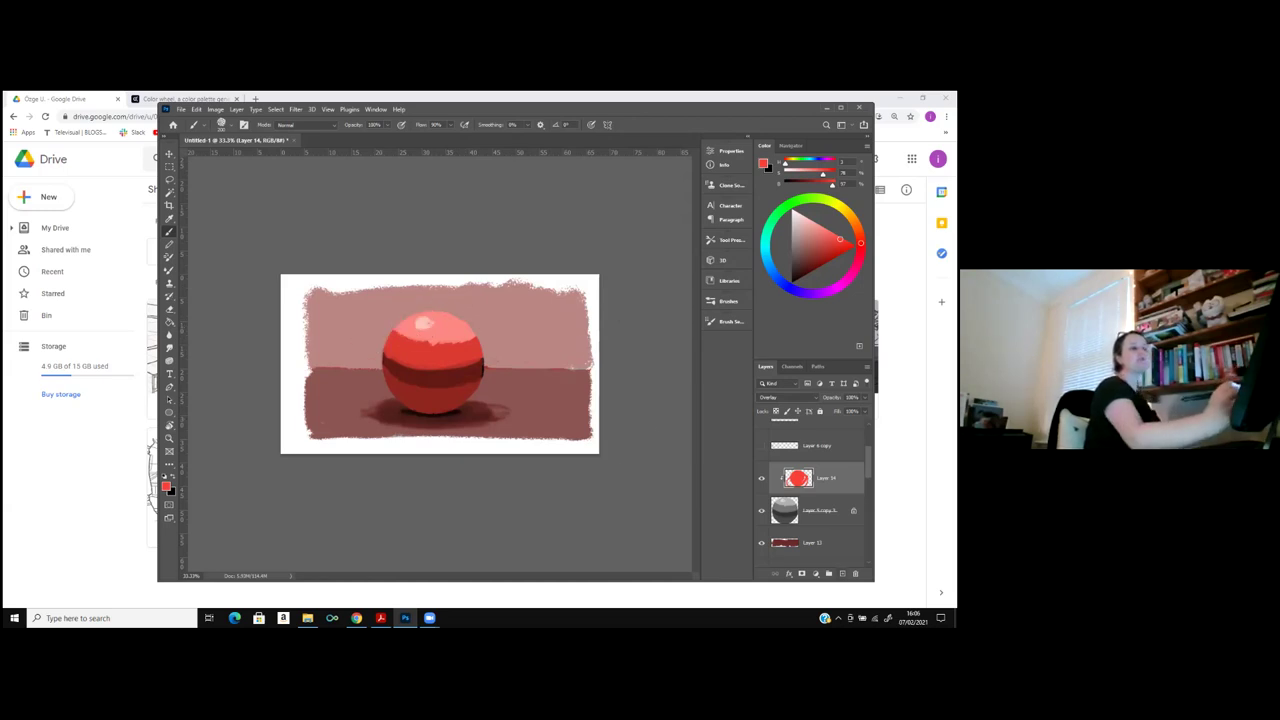
Add a new layer clipped above the red ball colour and choose a near-white pale cyan foreground colour.
key("ctrl+shift+alt+n")
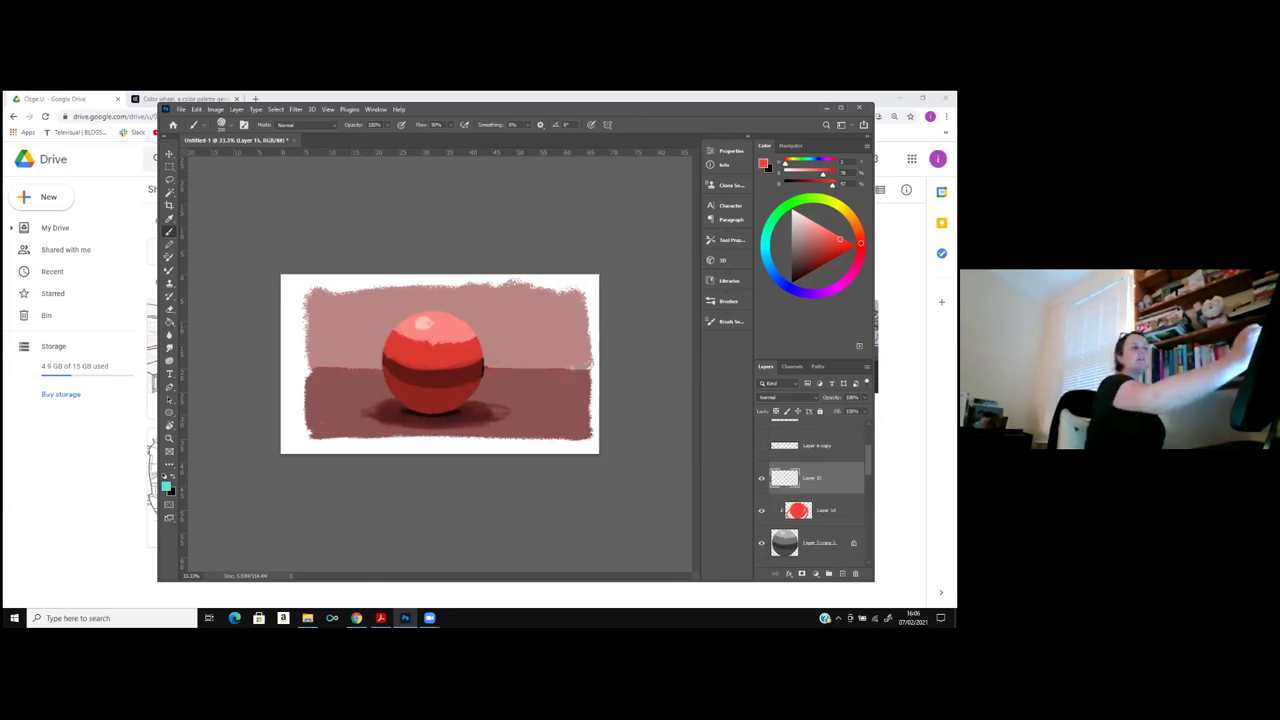
left_click(764, 242)
left_click(796, 212)
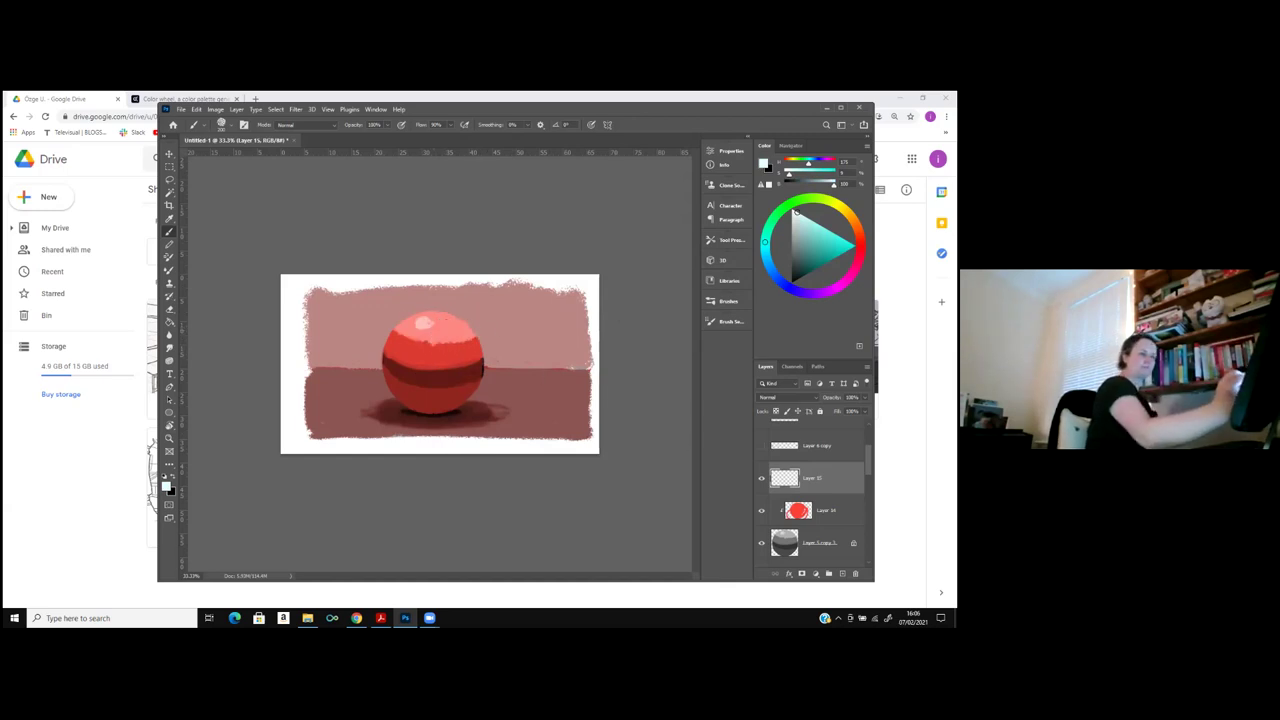
key("ctrl+alt+g")
Lower the clipped highlight layer's opacity to about 29% and paint pale cyan light over the upper part of the ball.
left_click_drag(436, 322, 459, 322)
key("ctrl+z")
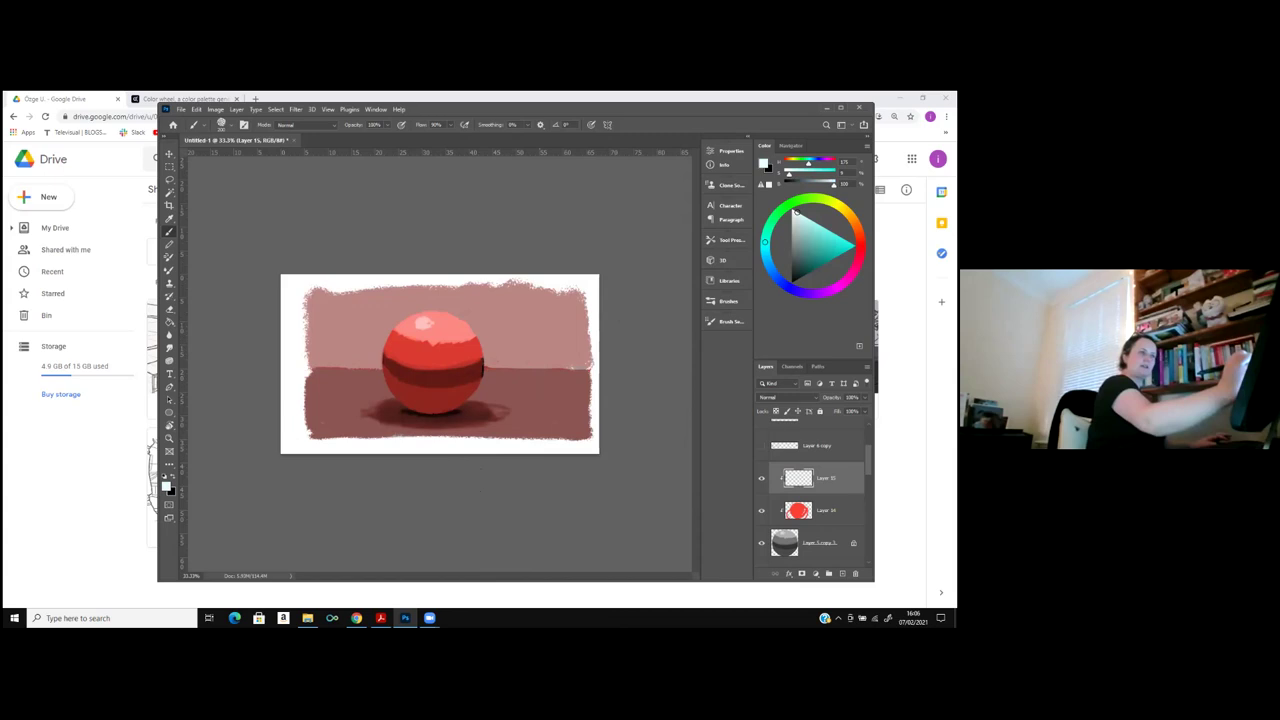
left_click(862, 397)
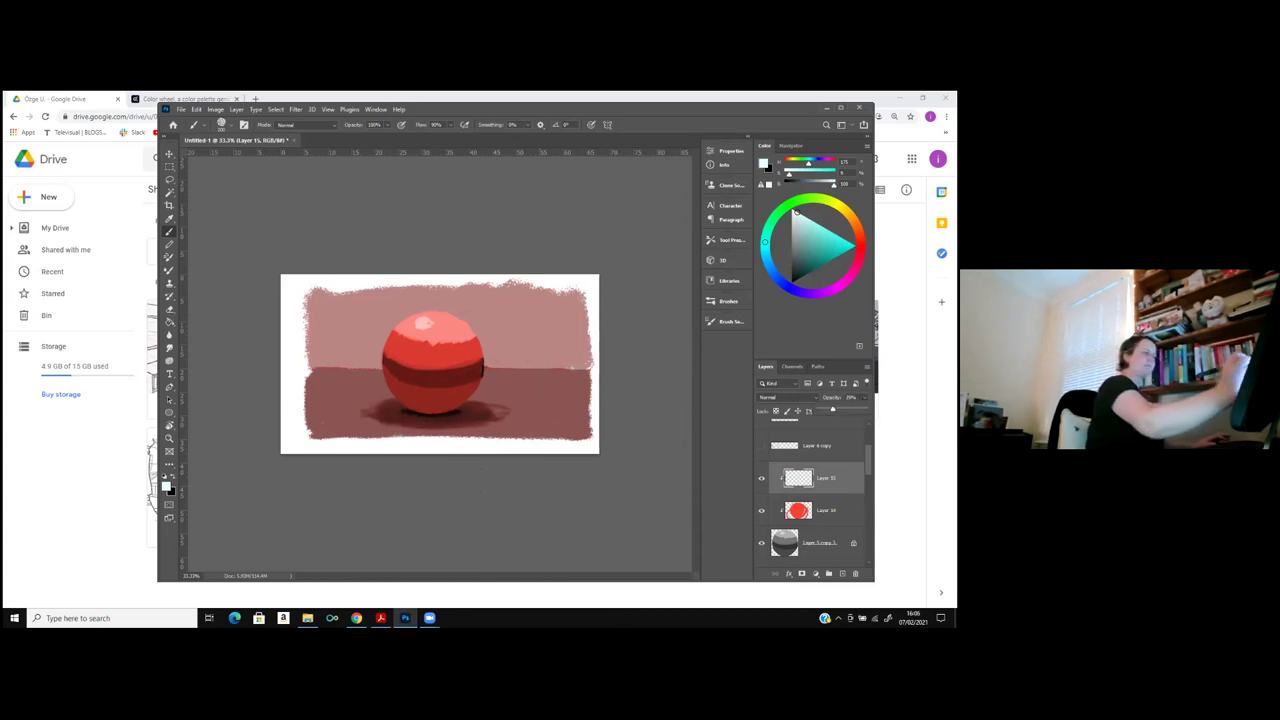
left_click(478, 345)
mouse_move(458, 334)
left_mouse_down()
mouse_move(443, 337)
mouse_move(480, 351)
mouse_move(473, 335)
left_mouse_up()
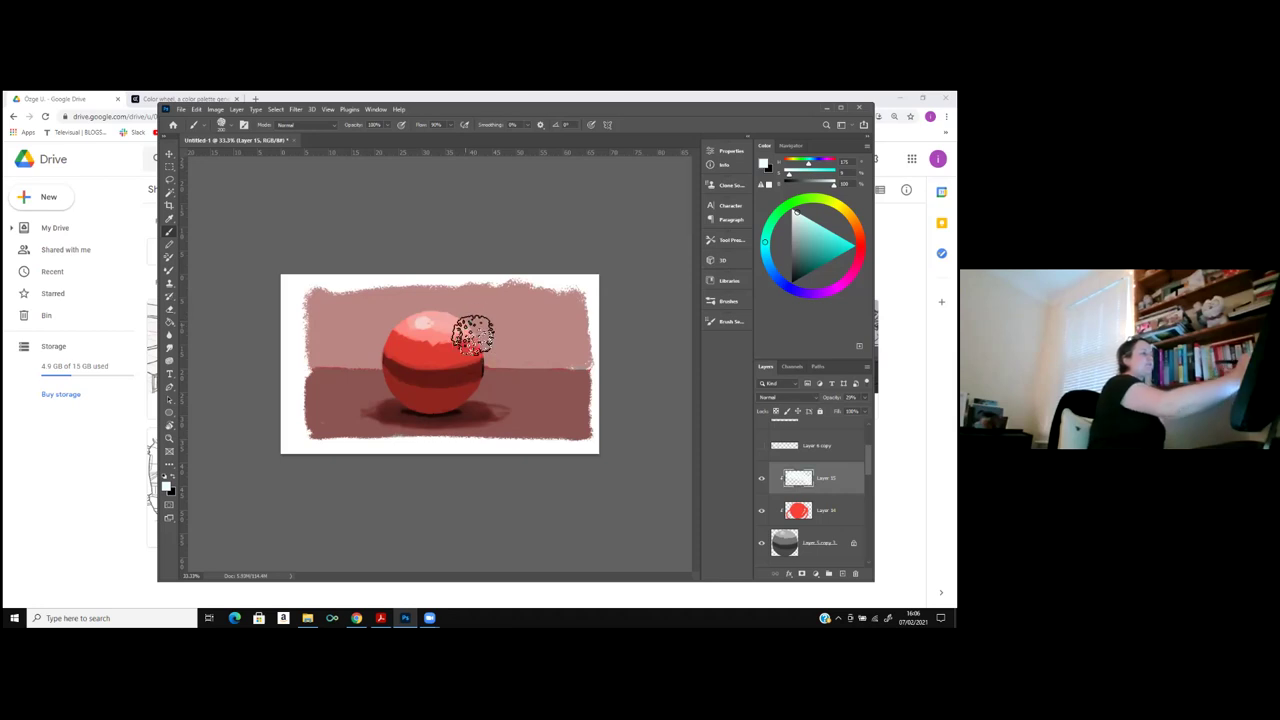
Adjust the clipped highlight layer's opacity and extend the pale cyan light across the upper part of the ball.
left_click(857, 397)
mouse_move(457, 337)
left_mouse_down()
mouse_move(443, 323)
mouse_move(464, 327)
left_mouse_up()
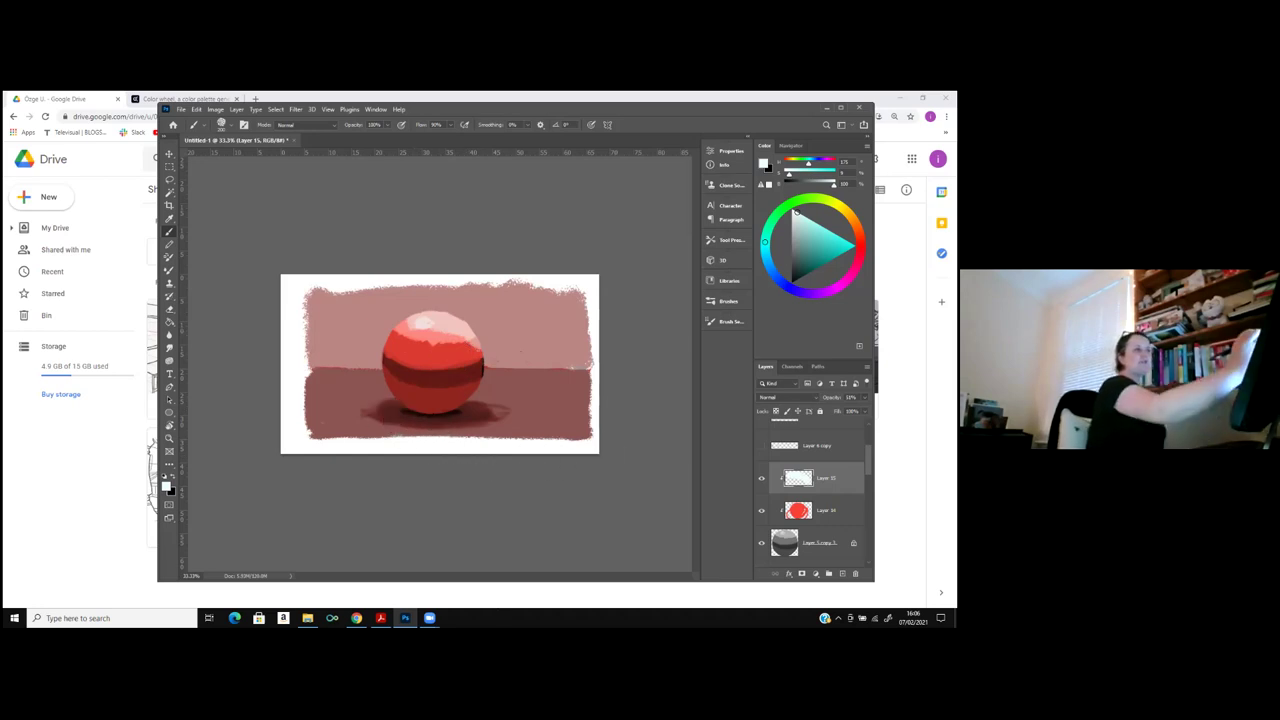
Choose a dark muted blue and paint it over the ball's cast shadow on the ground Overlay layer, Layer 13.
left_click(818, 223)
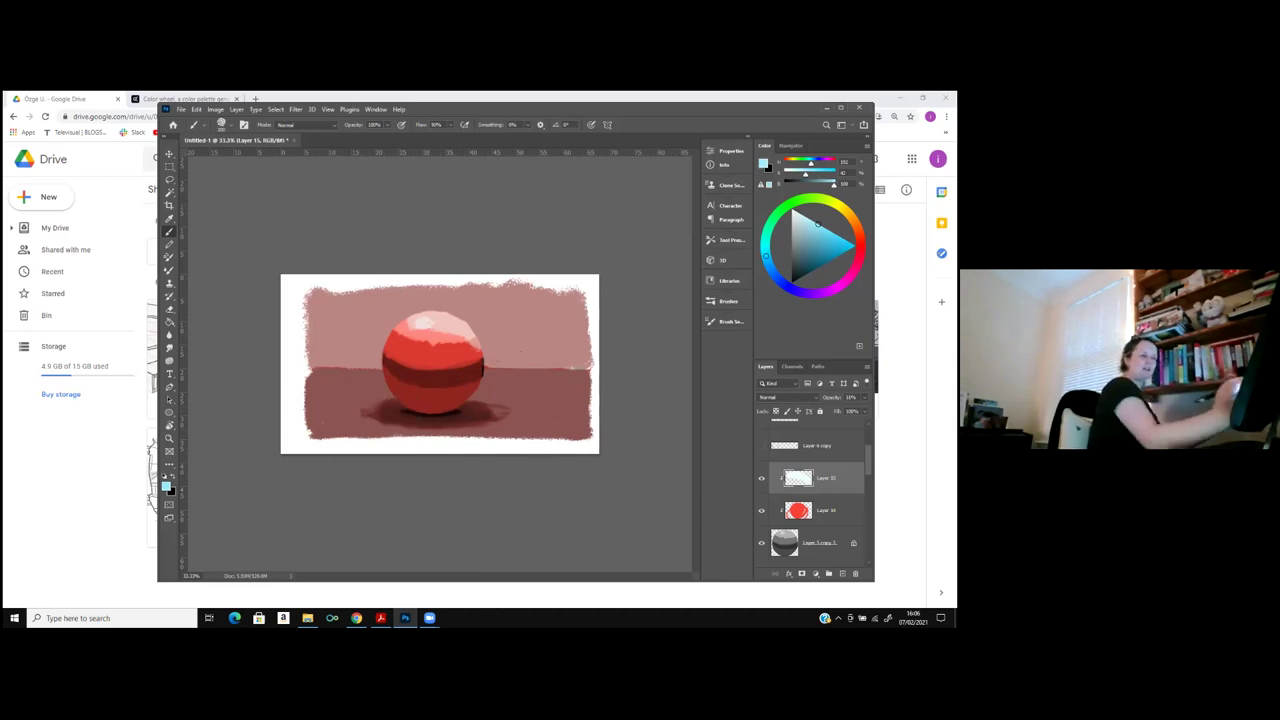
scroll(810, 500, "down", 1)
scroll(810, 490, "down", 2)
left_click(812, 508)
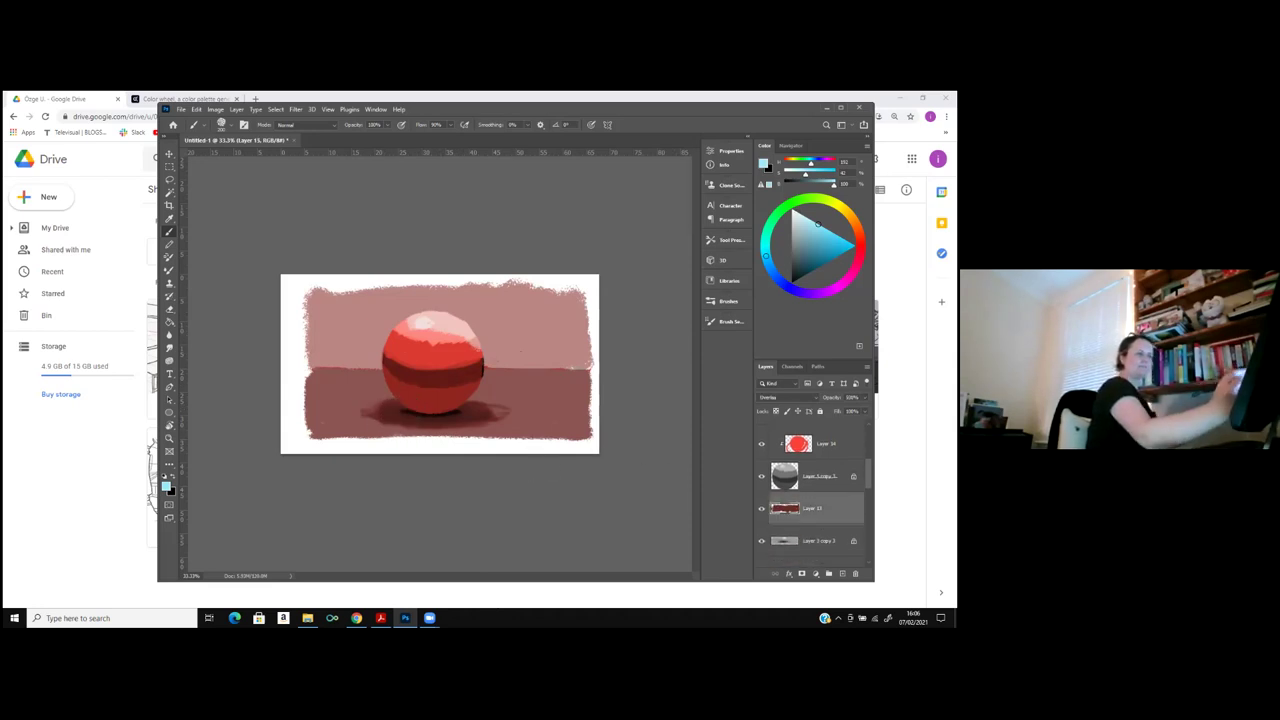
mouse_move(382, 420)
left_mouse_down()
mouse_move(414, 410)
mouse_move(377, 413)
left_mouse_up()
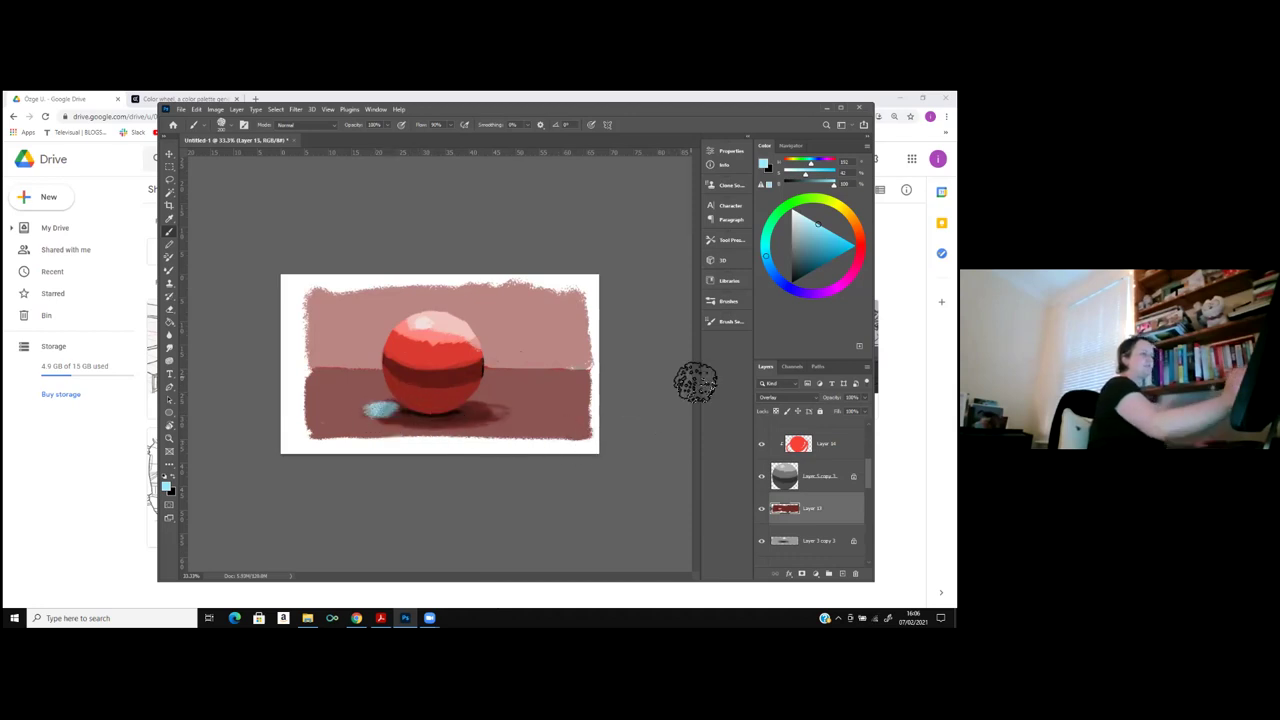
key("ctrl+z")
left_click(797, 262)
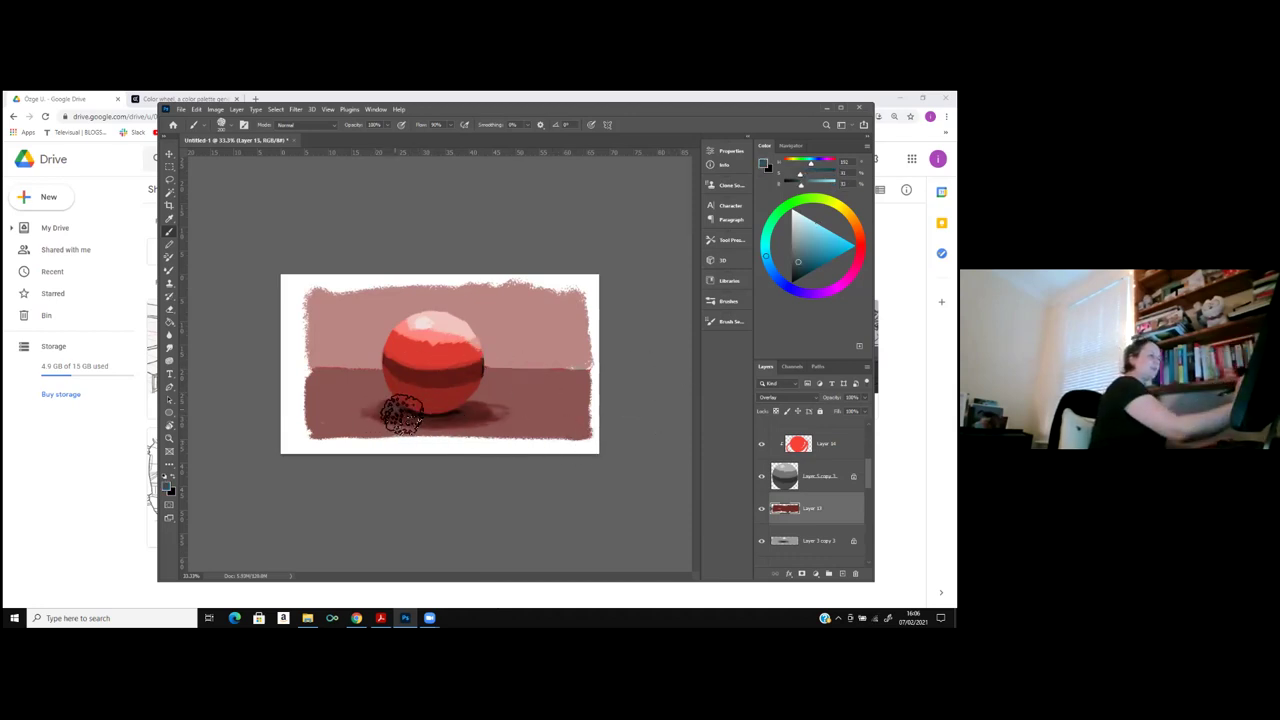
mouse_move(388, 420)
left_mouse_down()
mouse_move(443, 429)
mouse_move(490, 417)
mouse_move(443, 434)
mouse_move(394, 434)
mouse_move(386, 411)
mouse_move(397, 424)
mouse_move(477, 417)
mouse_move(457, 434)
mouse_move(510, 420)
left_mouse_up()
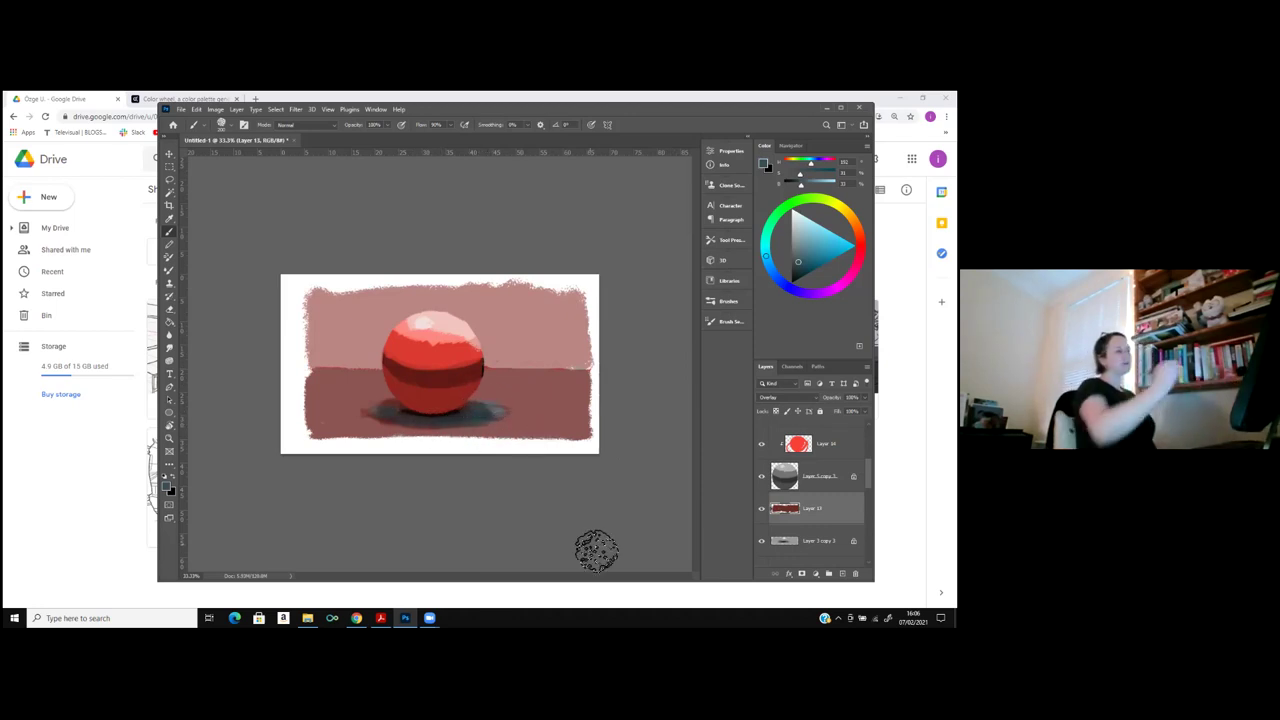
Blend the hard shading bands on the greyscale ball layer, Layer 5 copy 3, with the Smudge tool and Mixer Brush.
left_click(169, 350)
left_click(815, 476)
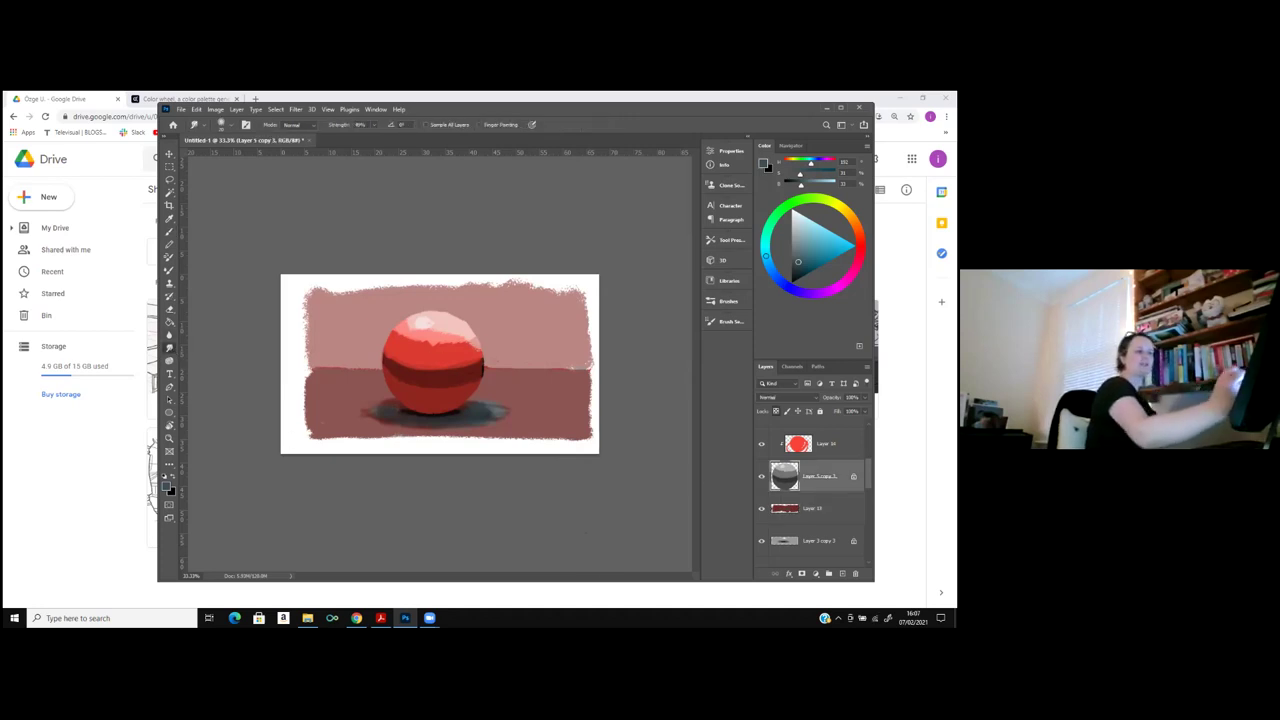
key("4")
mouse_move(408, 365)
left_mouse_down()
mouse_move(393, 353)
mouse_move(396, 382)
mouse_move(416, 399)
mouse_move(415, 365)
mouse_move(412, 385)
mouse_move(430, 398)
mouse_move(431, 375)
mouse_move(398, 345)
left_mouse_up()
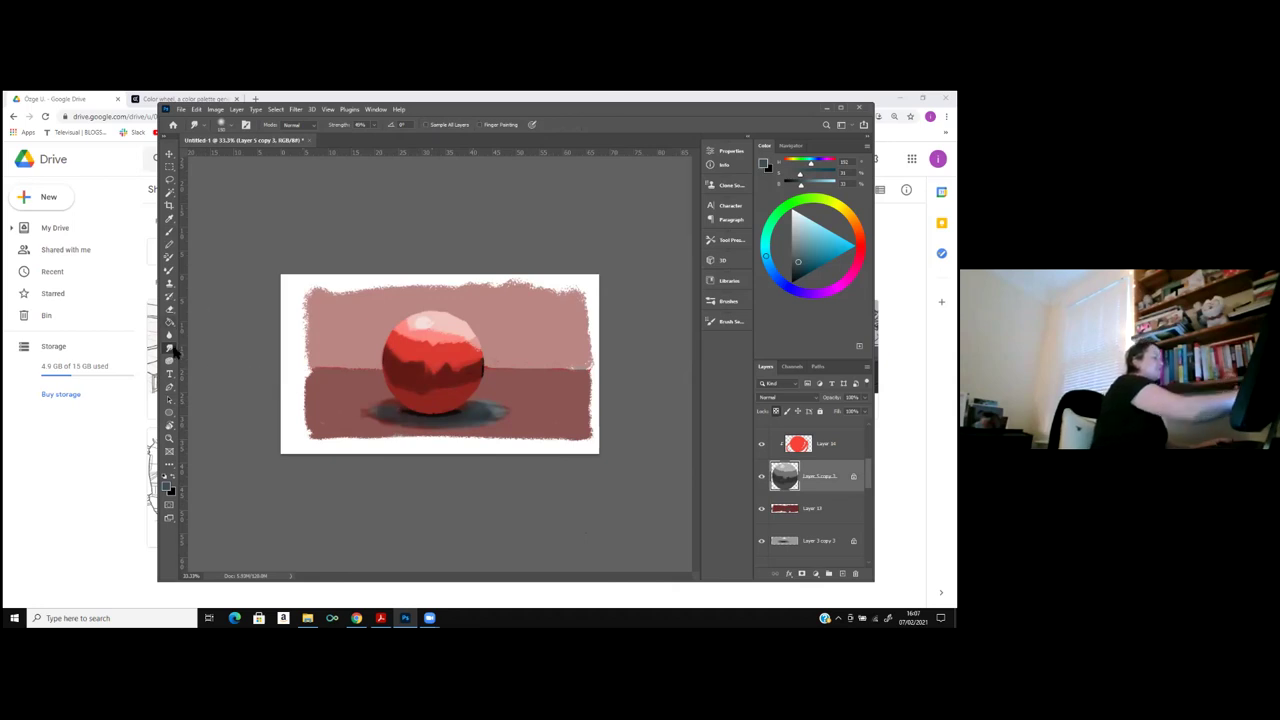
left_click(169, 271)
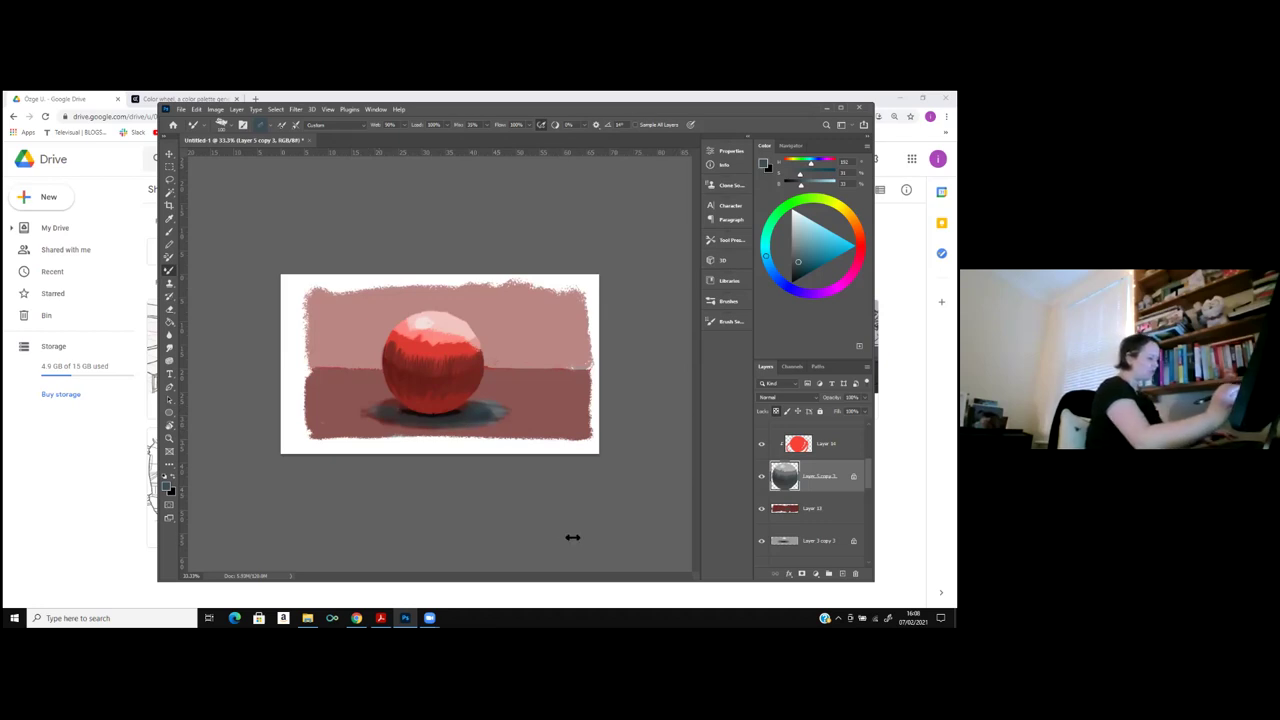
Sample the ground's dusty red and paint it over the ball's shadow on a new reduced-opacity layer above Layer 13.
key("i")
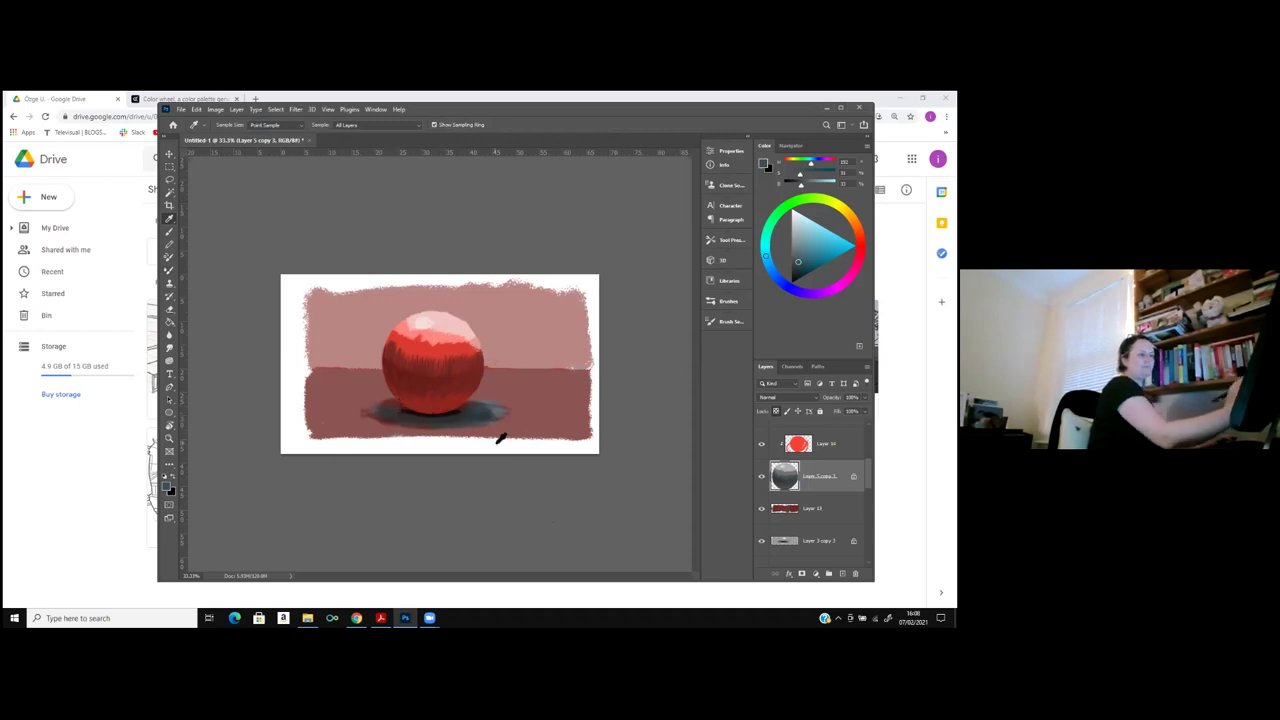
left_click(493, 410)
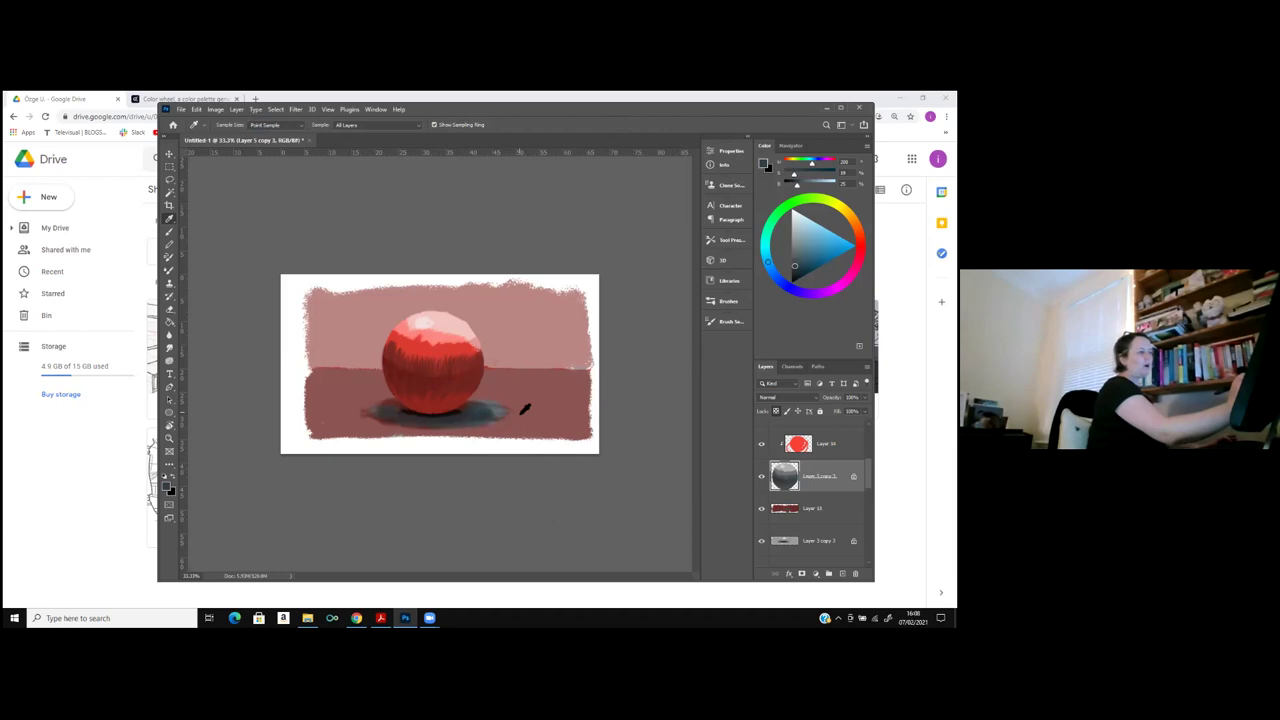
left_click(529, 409)
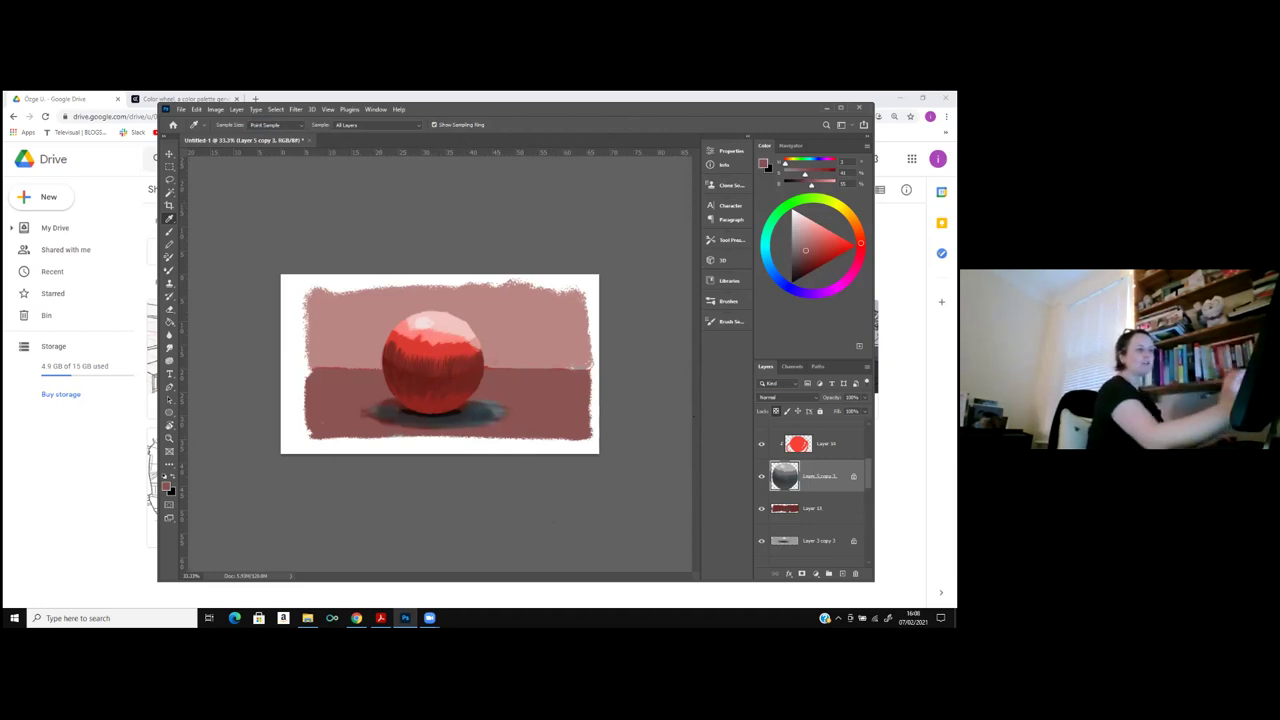
scroll(812, 490, "down", 1)
left_click(810, 512)
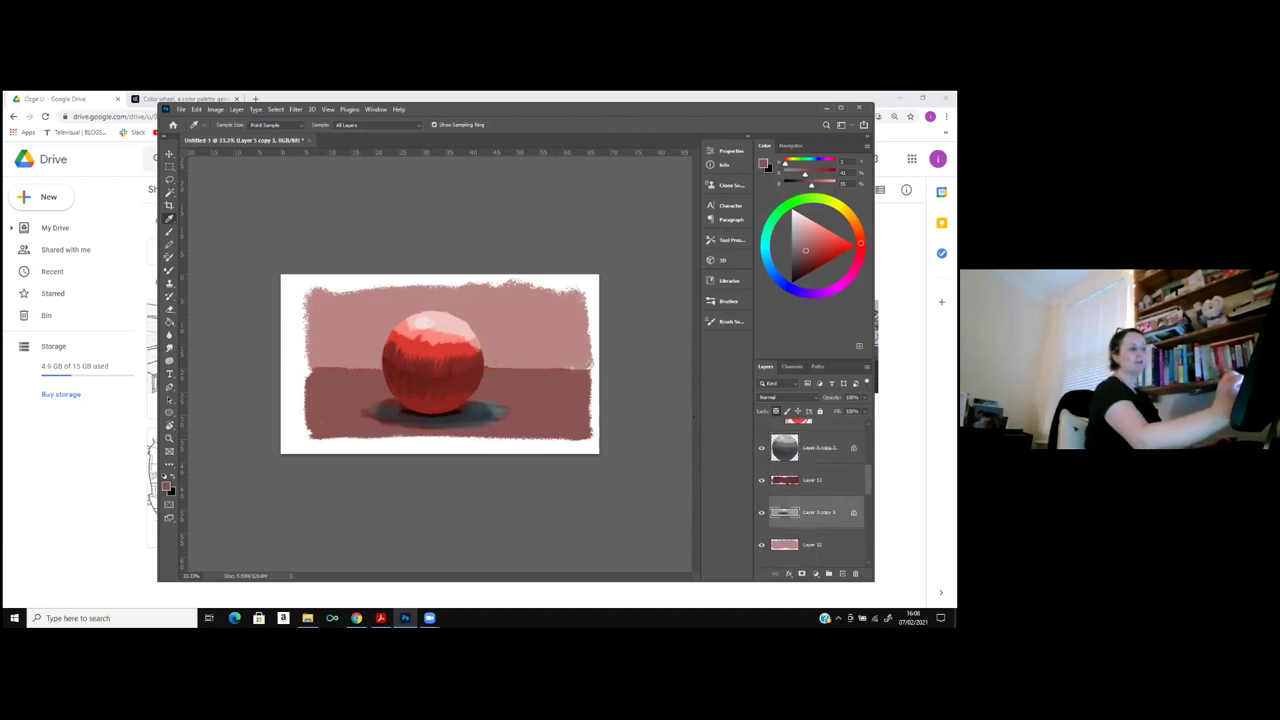
key("ctrl+shift+alt+n")
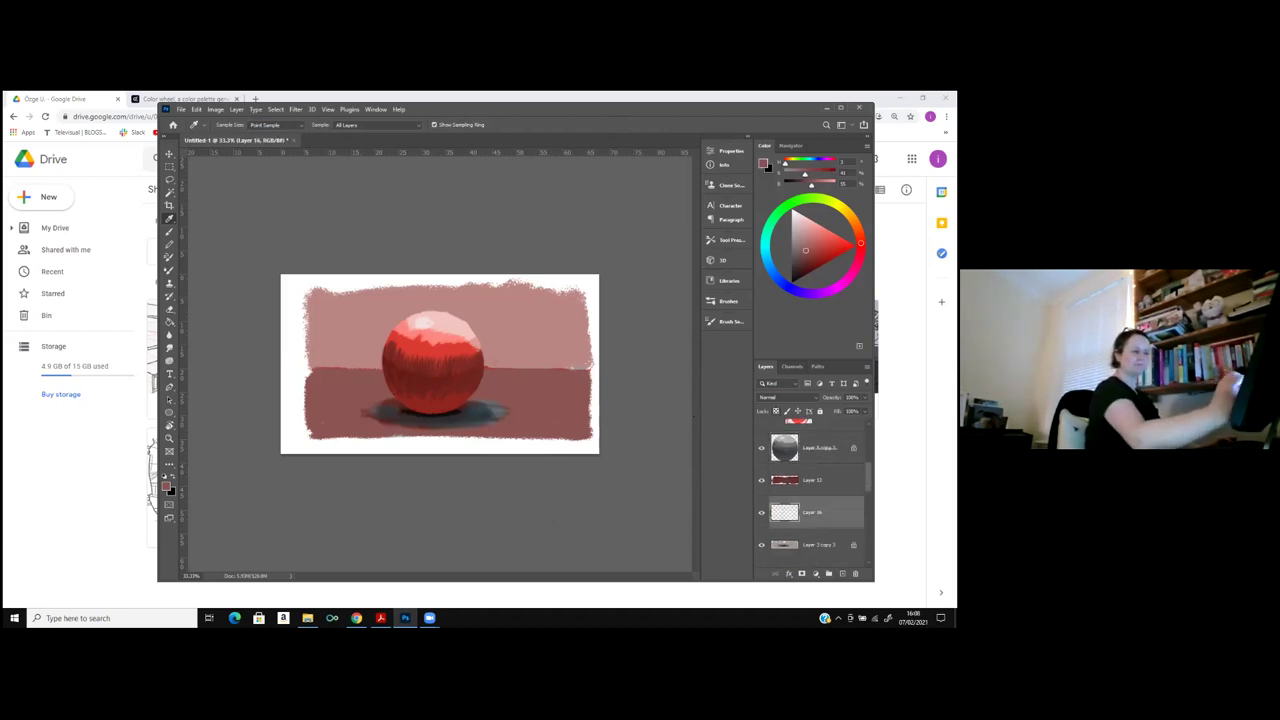
key("ctrl+bracketright")
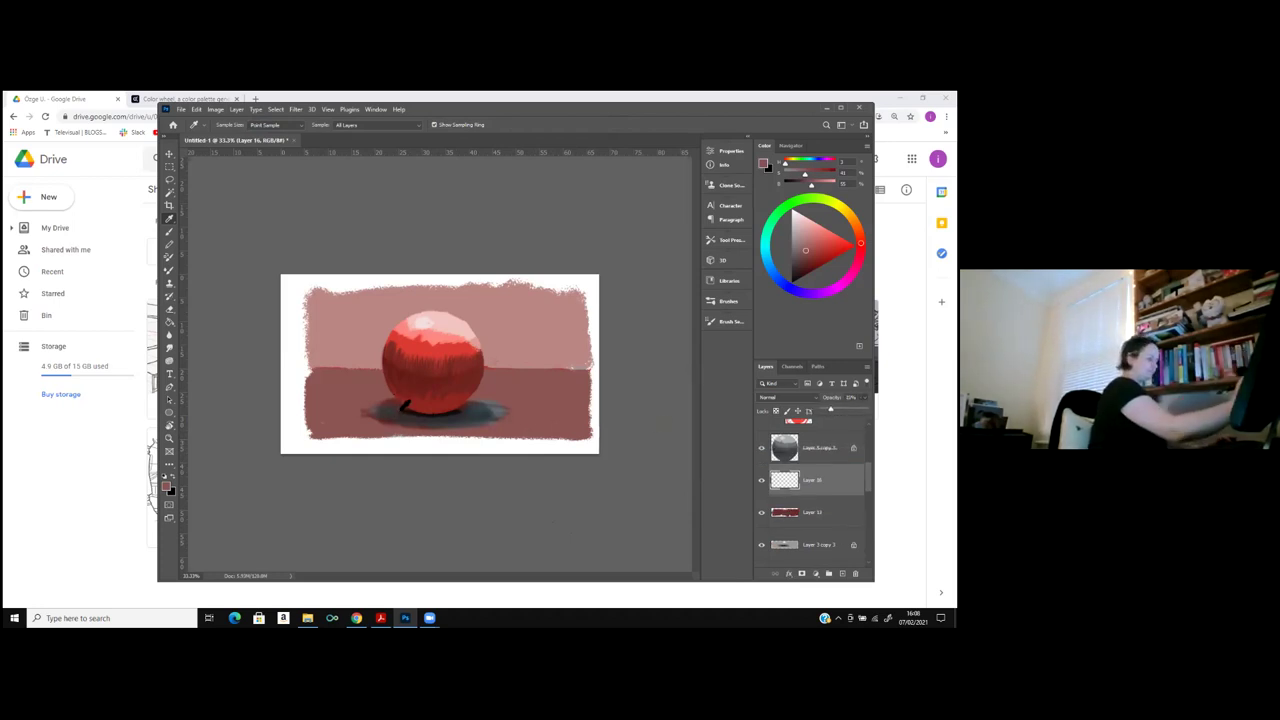
key("b")
mouse_move(403, 408)
left_mouse_down()
mouse_move(390, 416)
mouse_move(440, 416)
mouse_move(417, 425)
mouse_move(509, 411)
mouse_move(469, 428)
mouse_move(383, 422)
mouse_move(399, 402)
left_mouse_up()
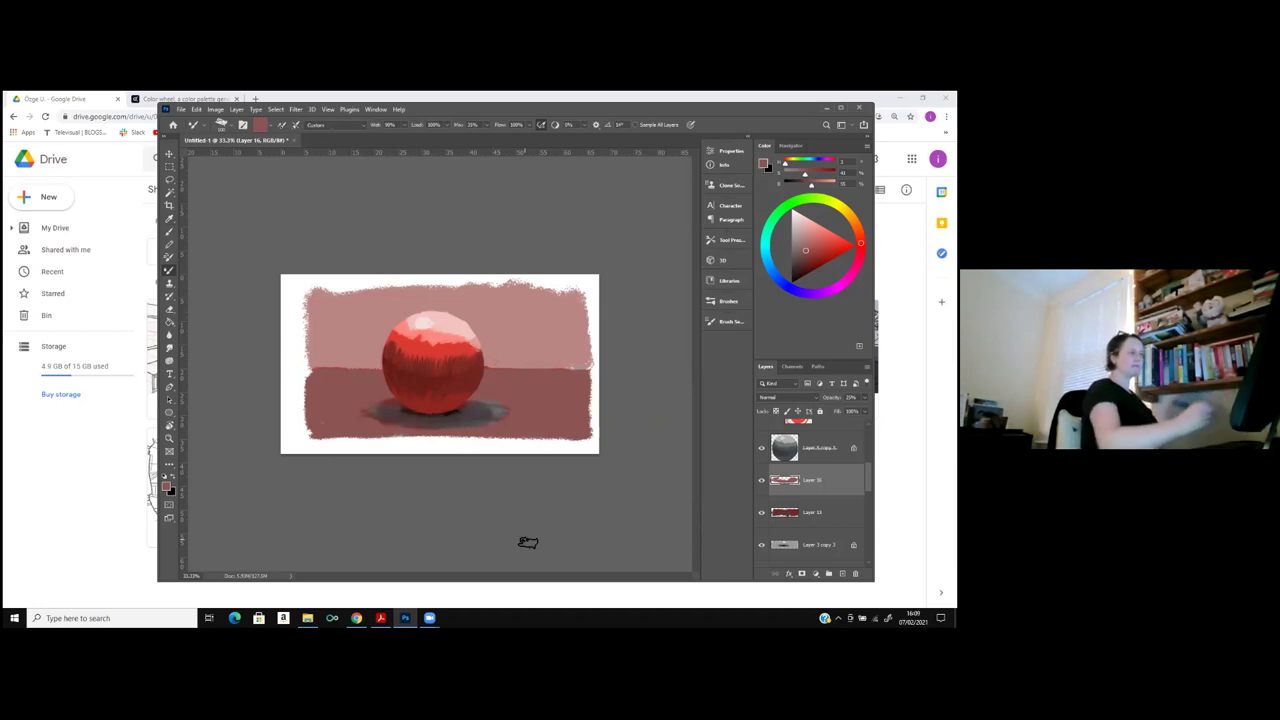
Sample greys and paint reflected light along the ball's lower edge on Layer 5 copy 3, then select the red Overlay layer.
left_click(766, 258)
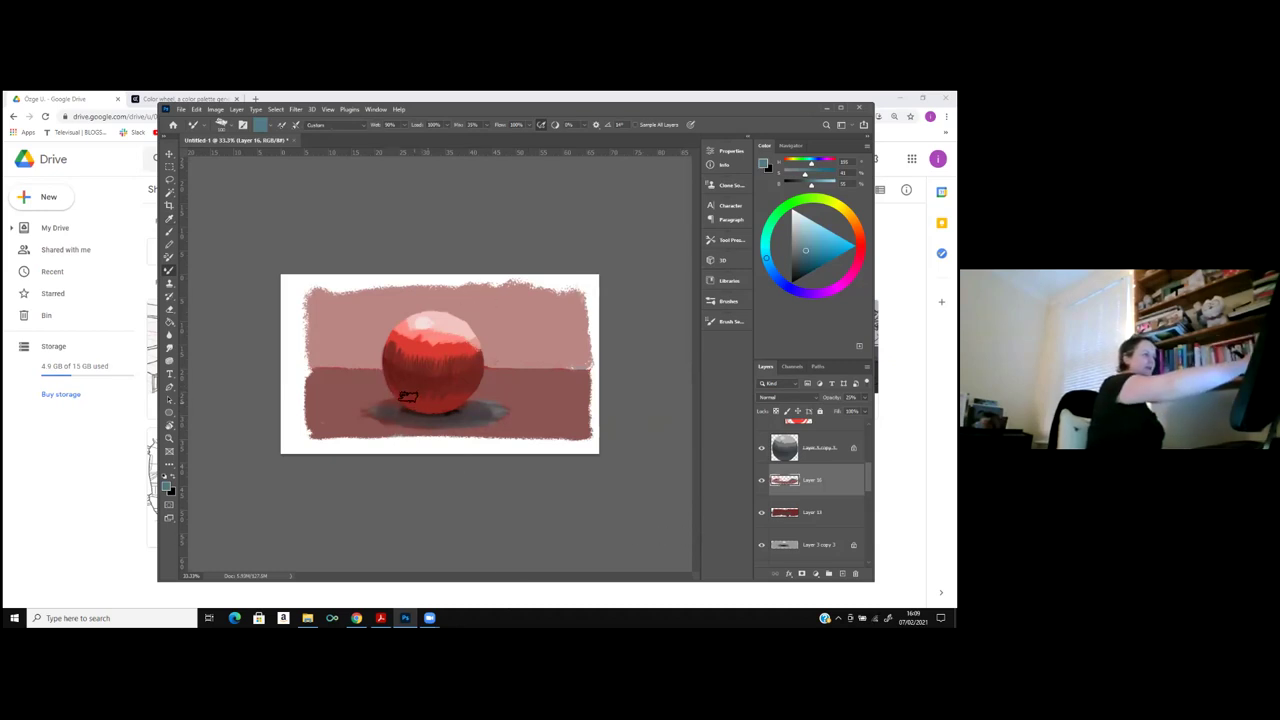
scroll(810, 490, "up", 2)
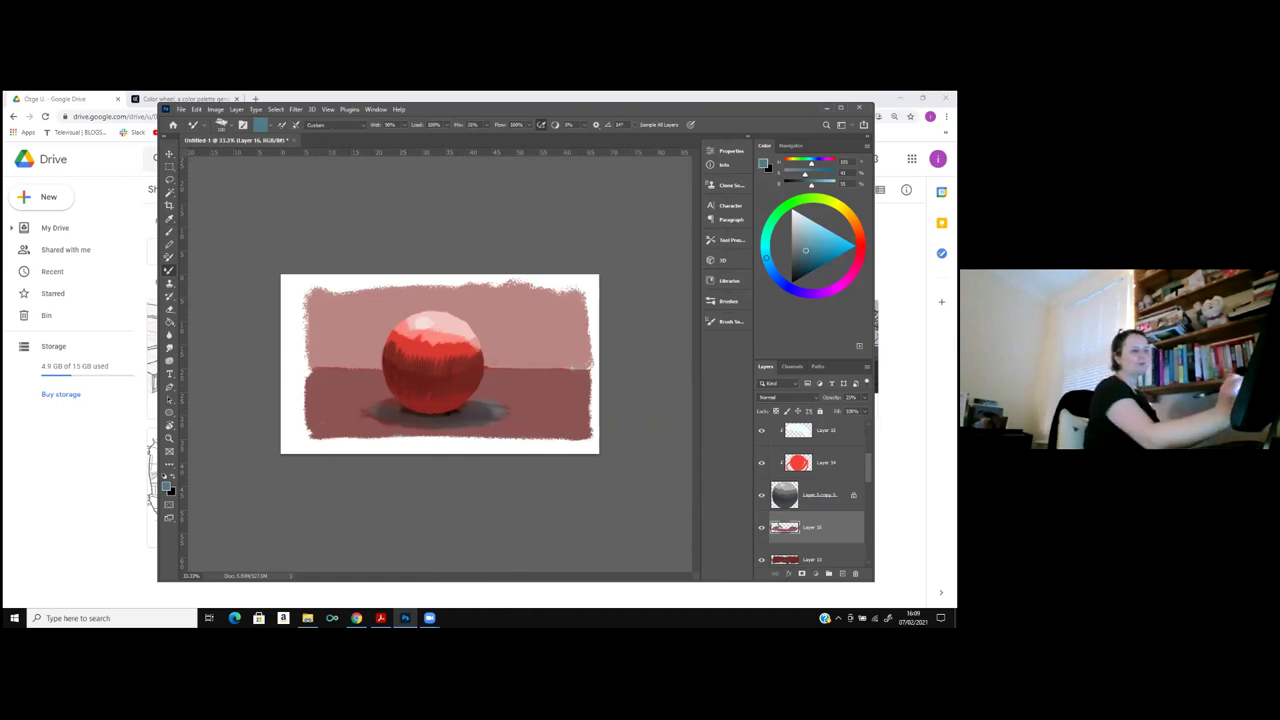
key("alt+bracketright")
left_click(649, 366, "alt")
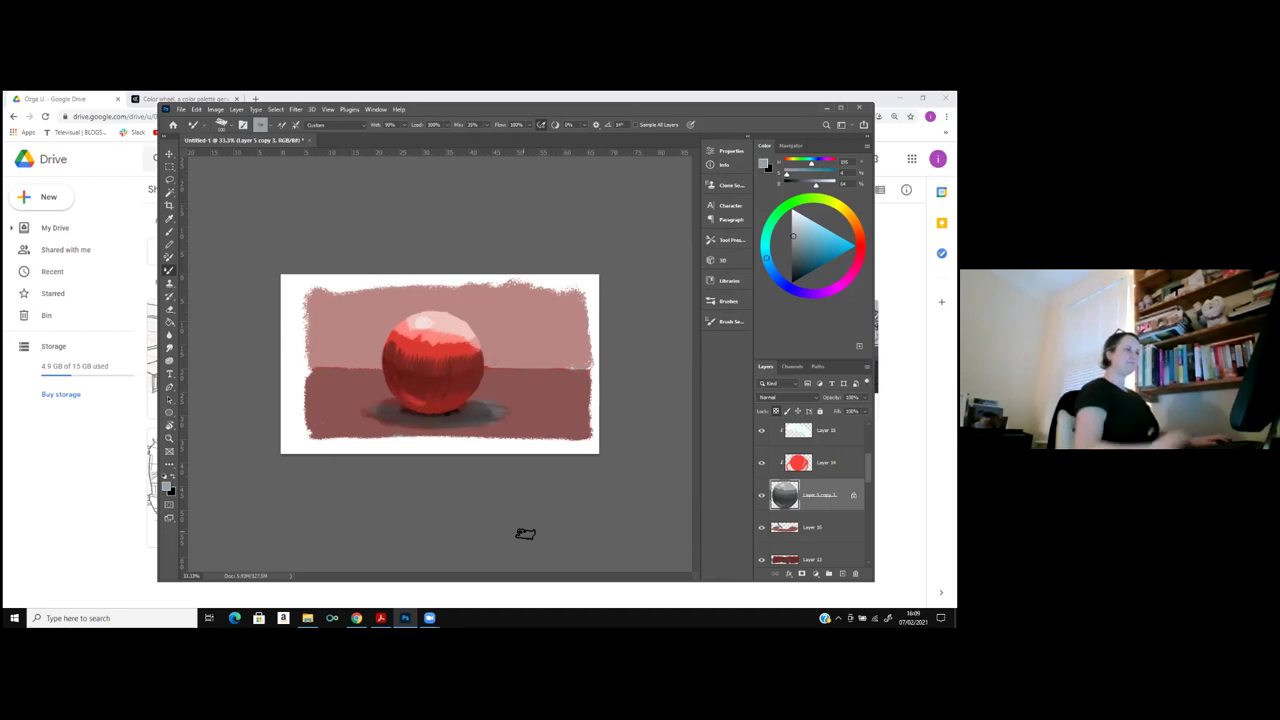
left_click(422, 407, "alt")
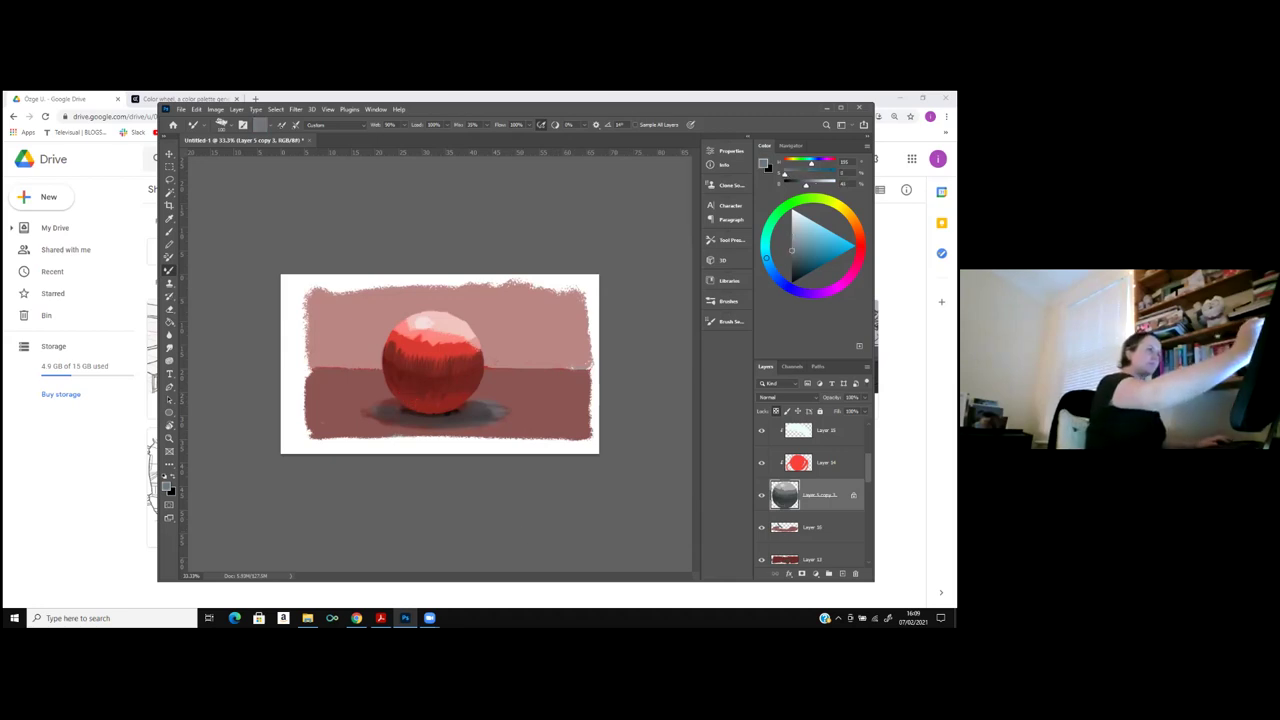
left_click(402, 390, "alt")
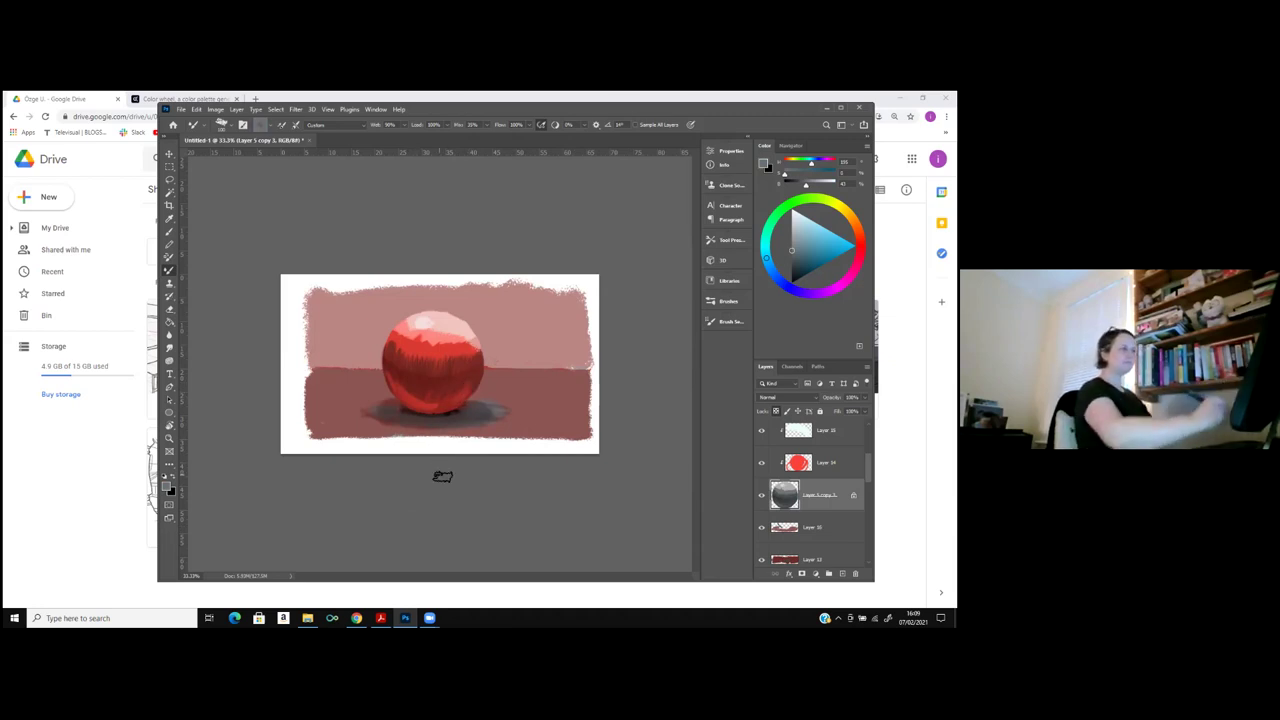
left_click_drag(806, 184, 818, 184)
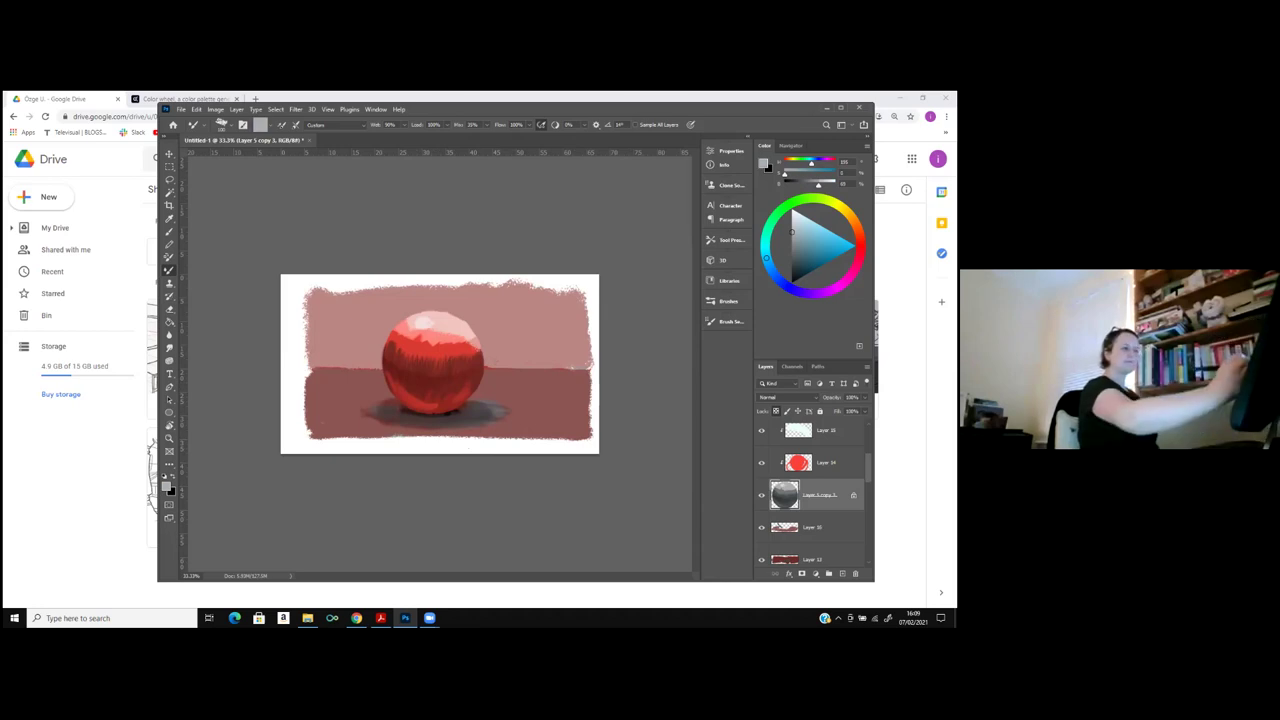
left_click(826, 462)
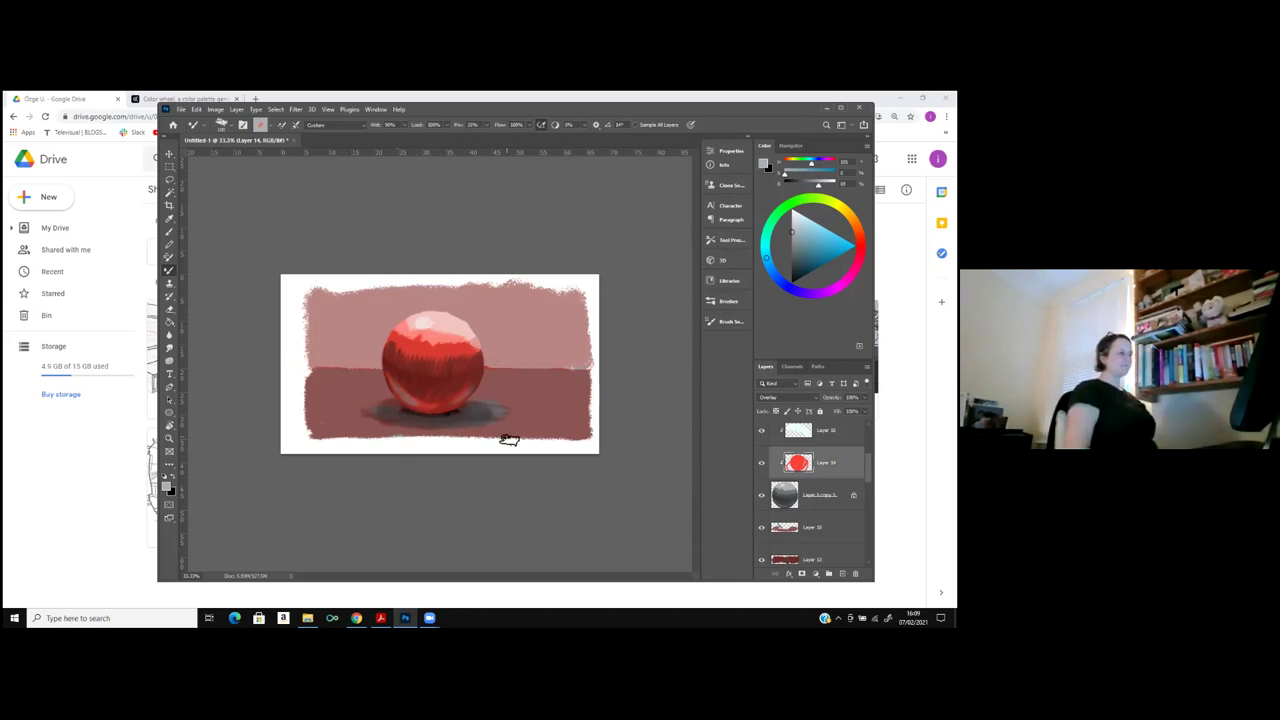
Check the overall look of the painting at a reduced size and return to the working view.
key("ctrl+minus")
key("ctrl+minus")
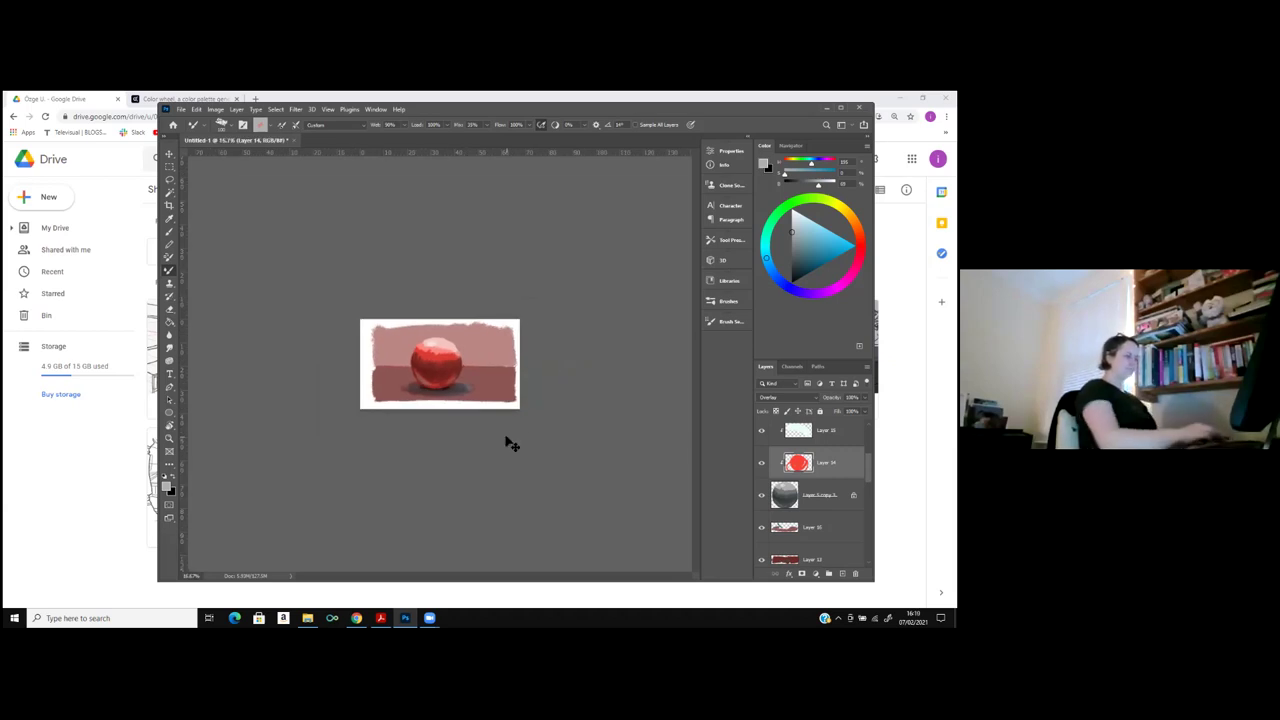
key("ctrl+plus")
key("ctrl+plus")
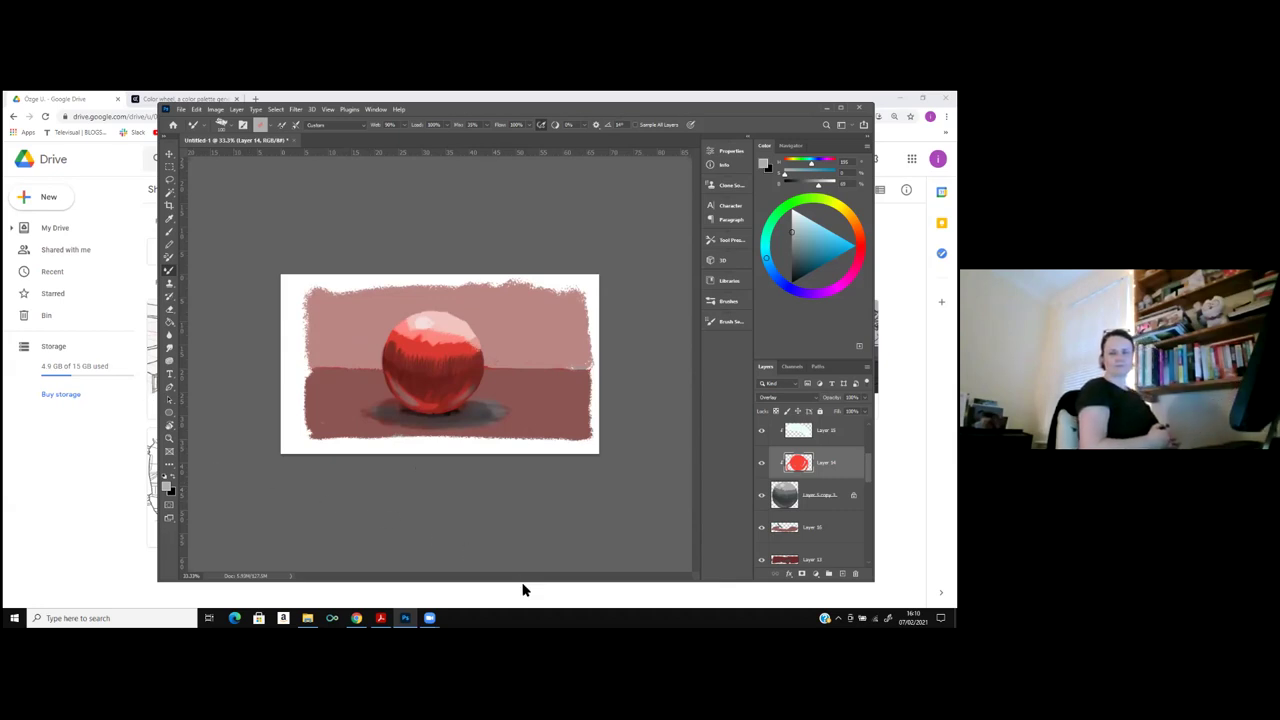
Switch to the lesson PDF in Acrobat Reader, read its final Homework page, and bring up the Google Drive folder in Chrome.
left_click(380, 618)
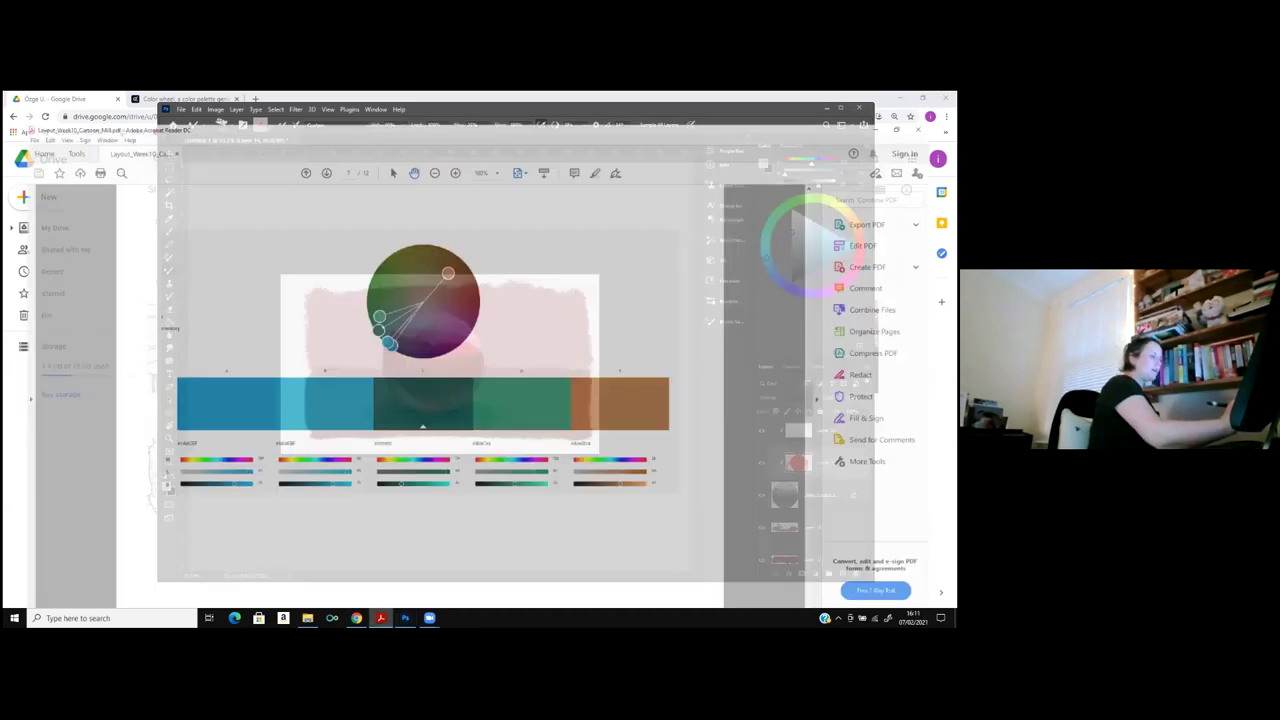
scroll(418, 380, "down", 5)
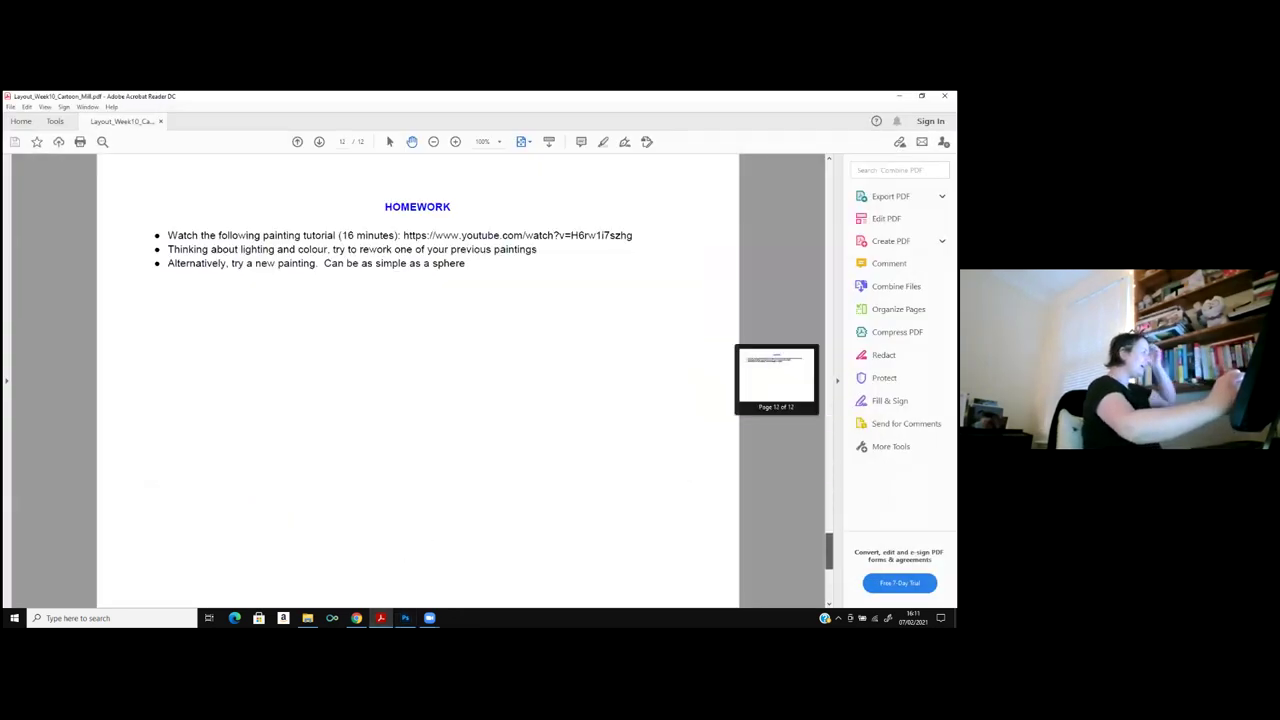
scroll(418, 380, "up", 1)
scroll(418, 380, "down", 1)
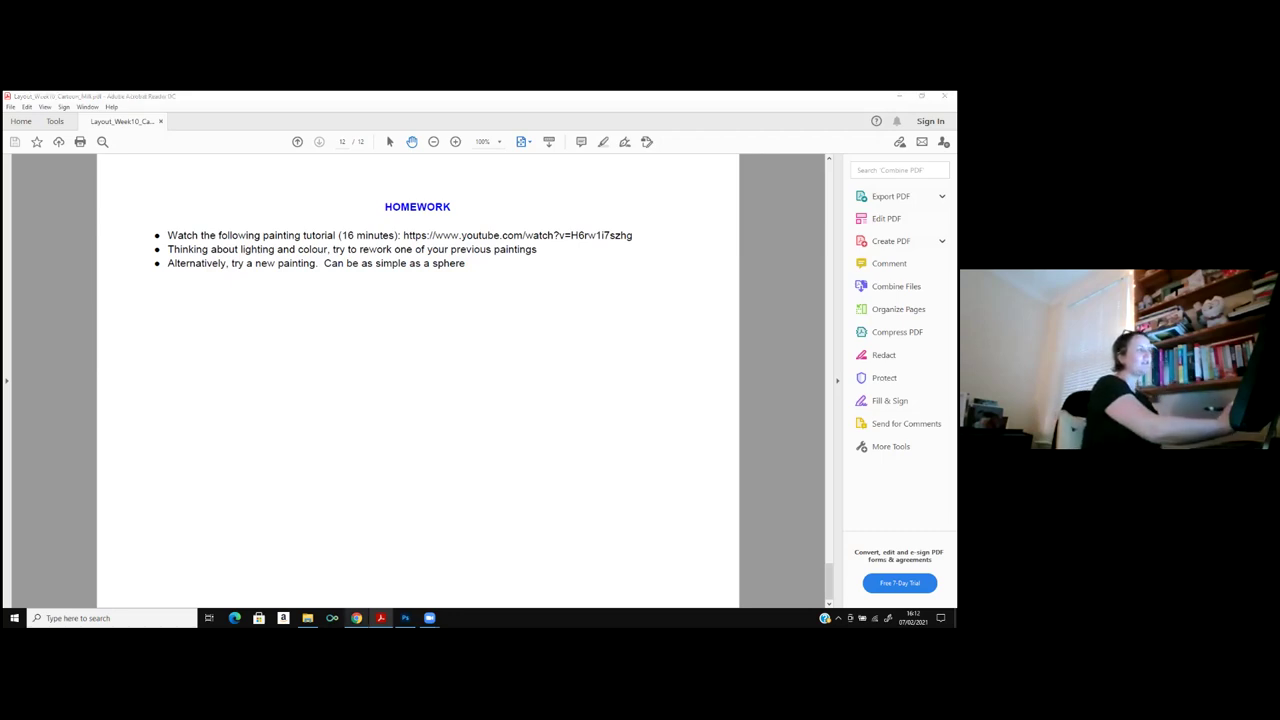
left_click(423, 597)
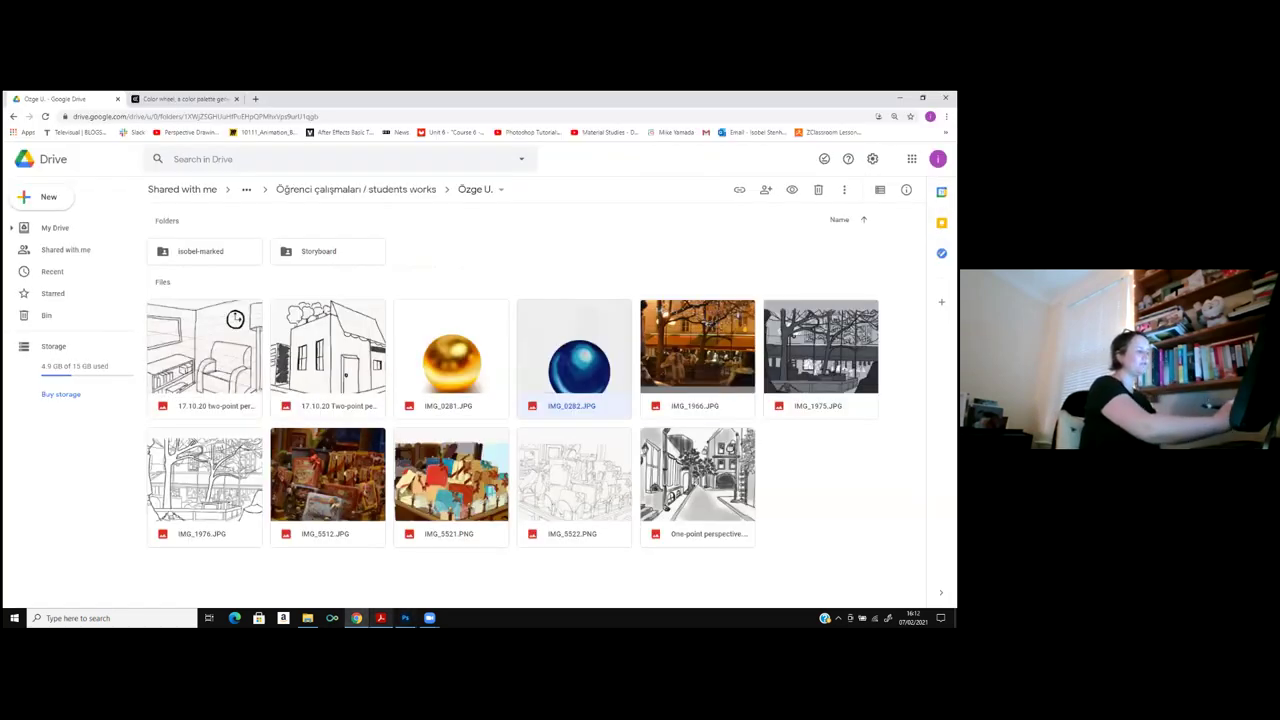
Switch back to Photoshop and paint dark grey into the ball's cast shadow on Layer 13 with the Mixer Brush.
left_click(405, 618)
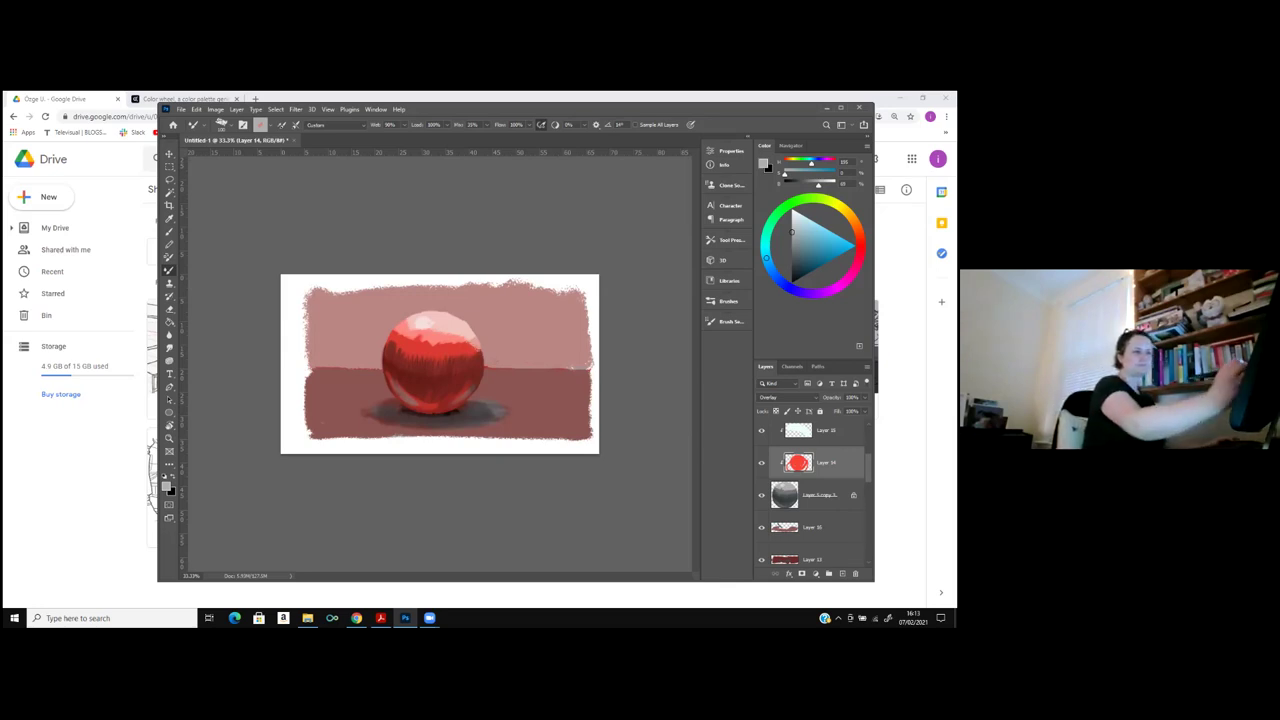
scroll(812, 490, "down", 2)
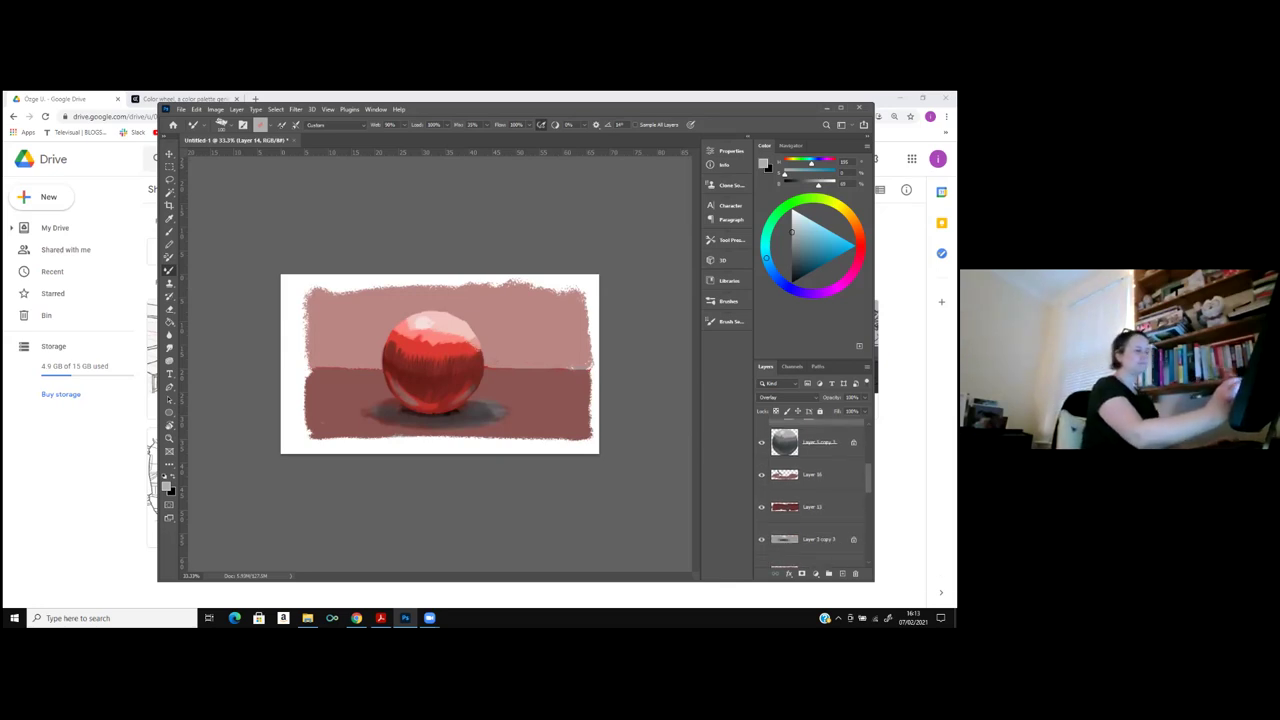
left_click(812, 506)
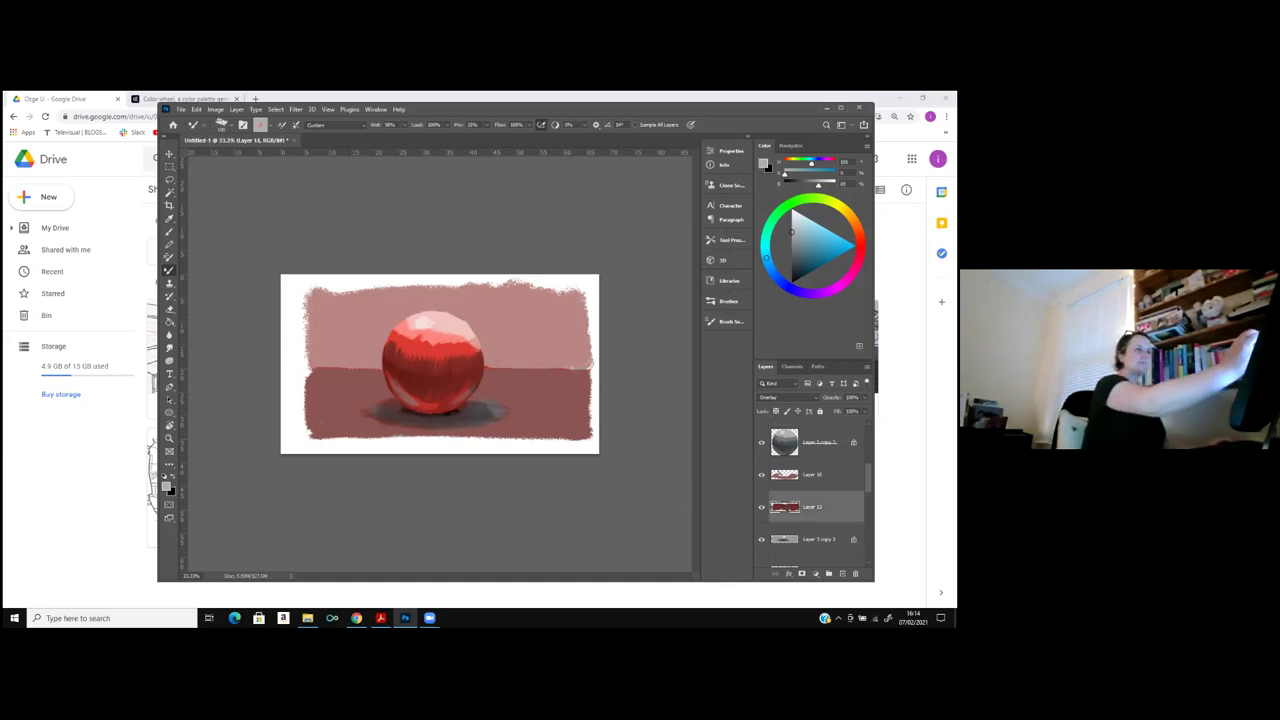
left_click(791, 259)
left_click_drag(424, 411, 397, 414)
left_click(390, 412, "alt")
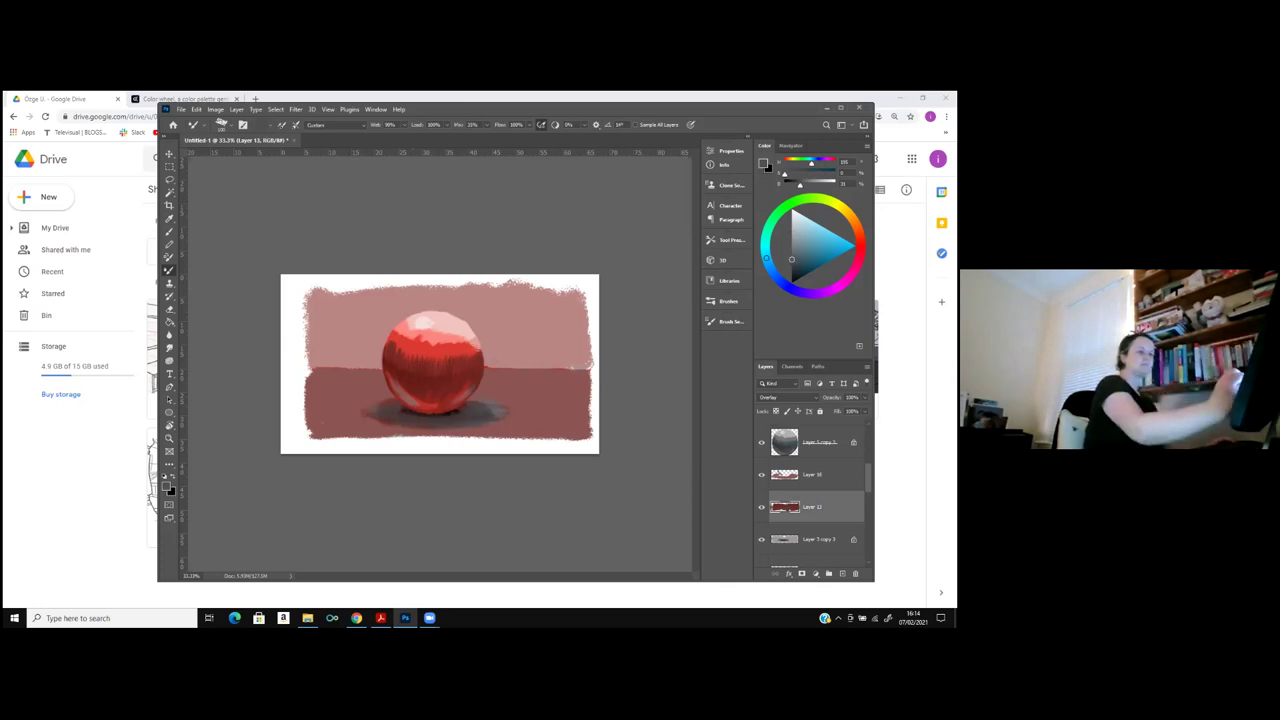
Compare the shadow with and without the reduced-opacity Layer 16 by toggling its visibility, and leave that layer selected and visible.
key("shift+plus")
key("shift+minus")
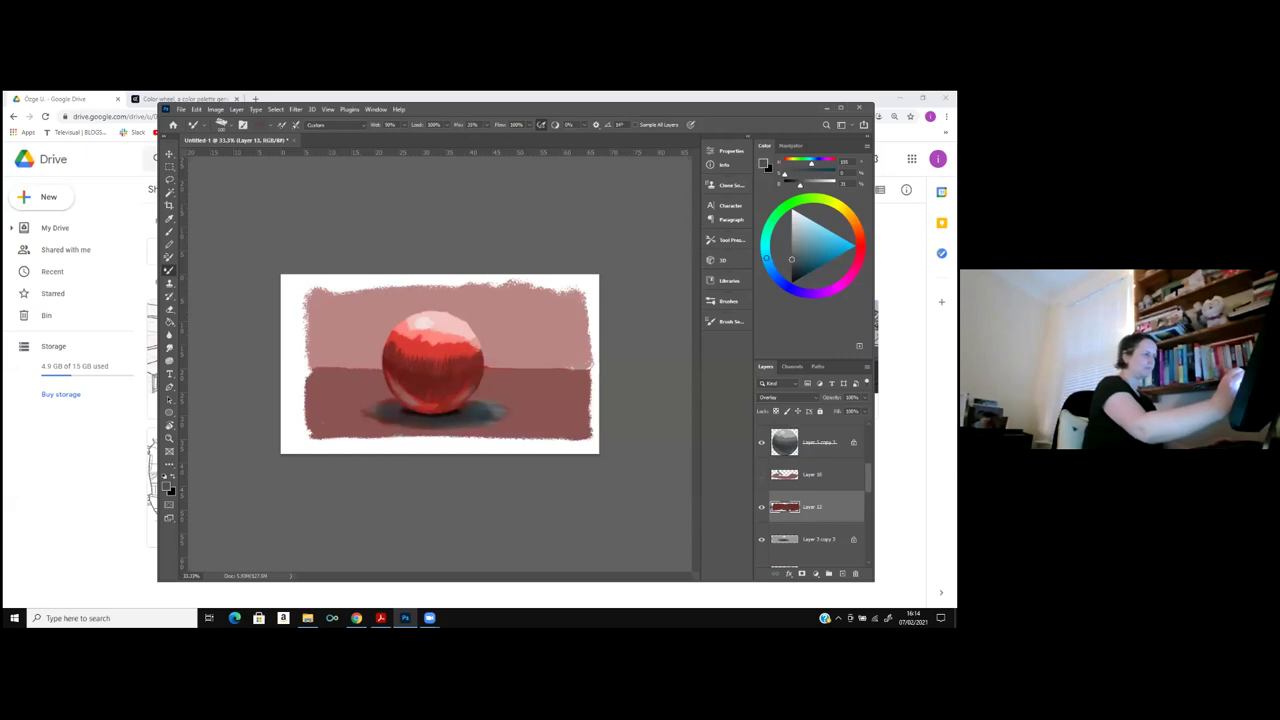
left_click(761, 474)
left_click(761, 474)
left_click(761, 474)
left_click(761, 474)
left_click(761, 474)
left_click(761, 474)
left_click(761, 474)
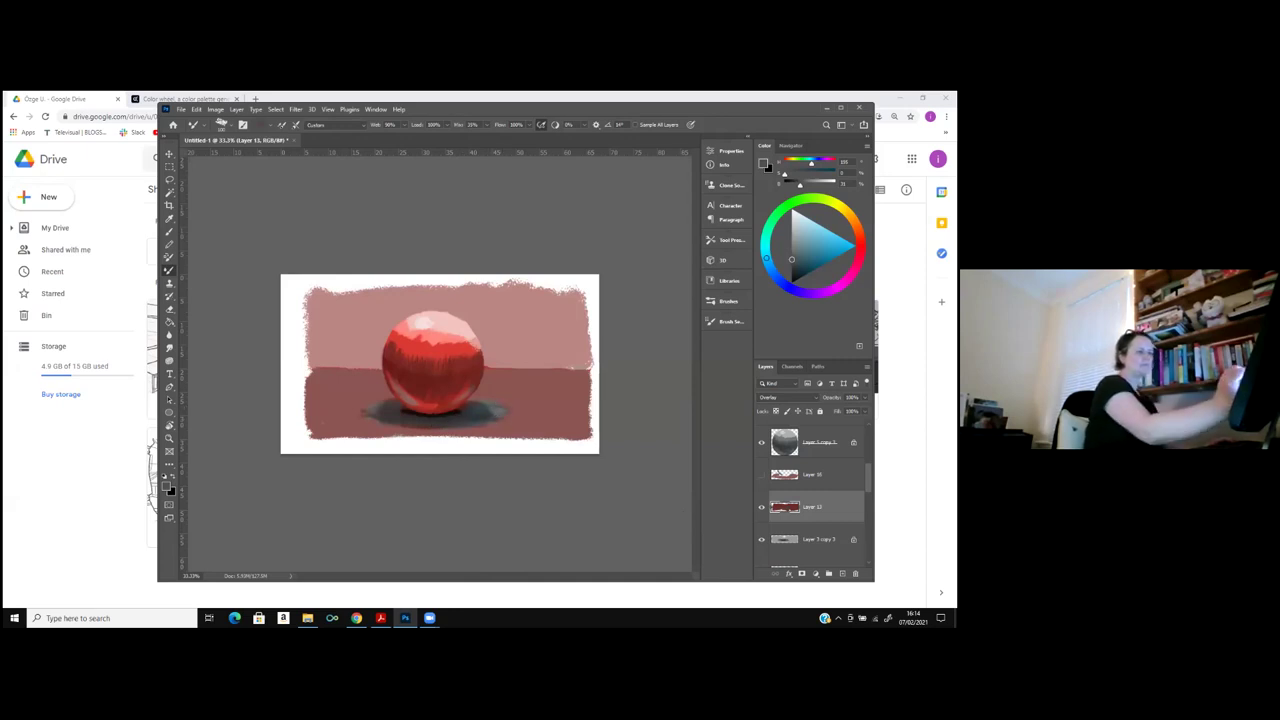
left_click(812, 474)
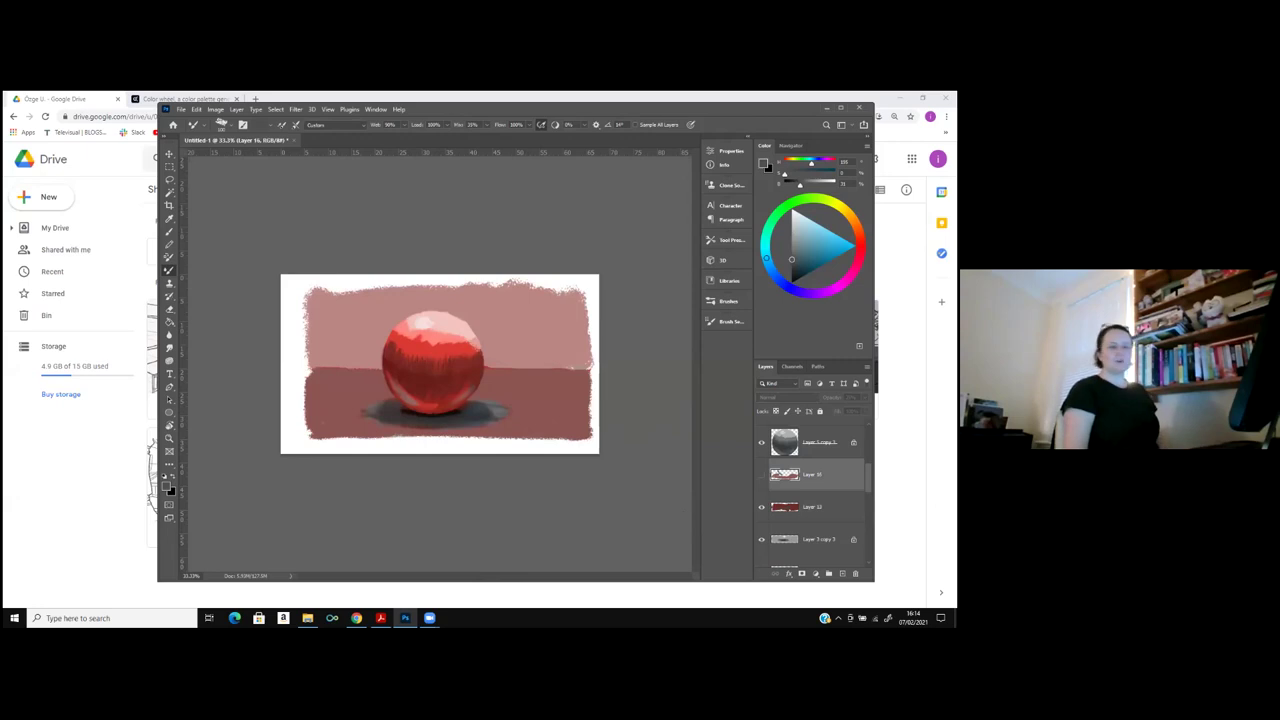
left_click(761, 474)
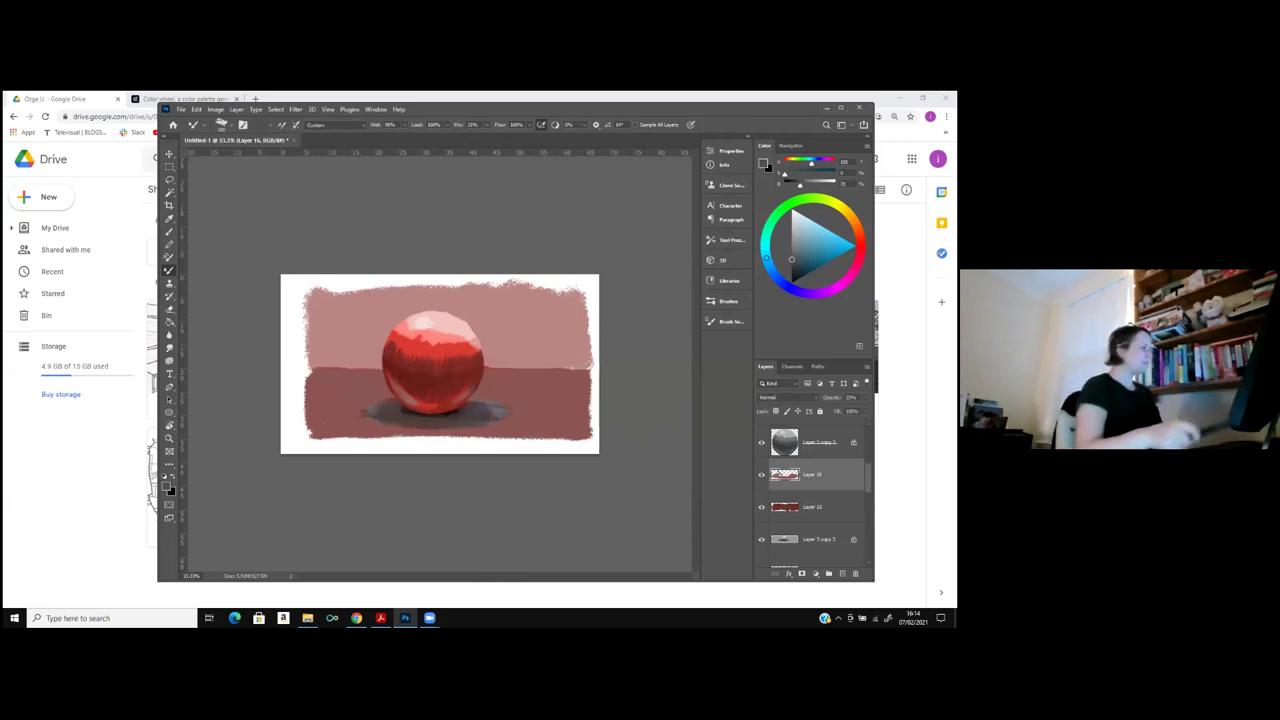